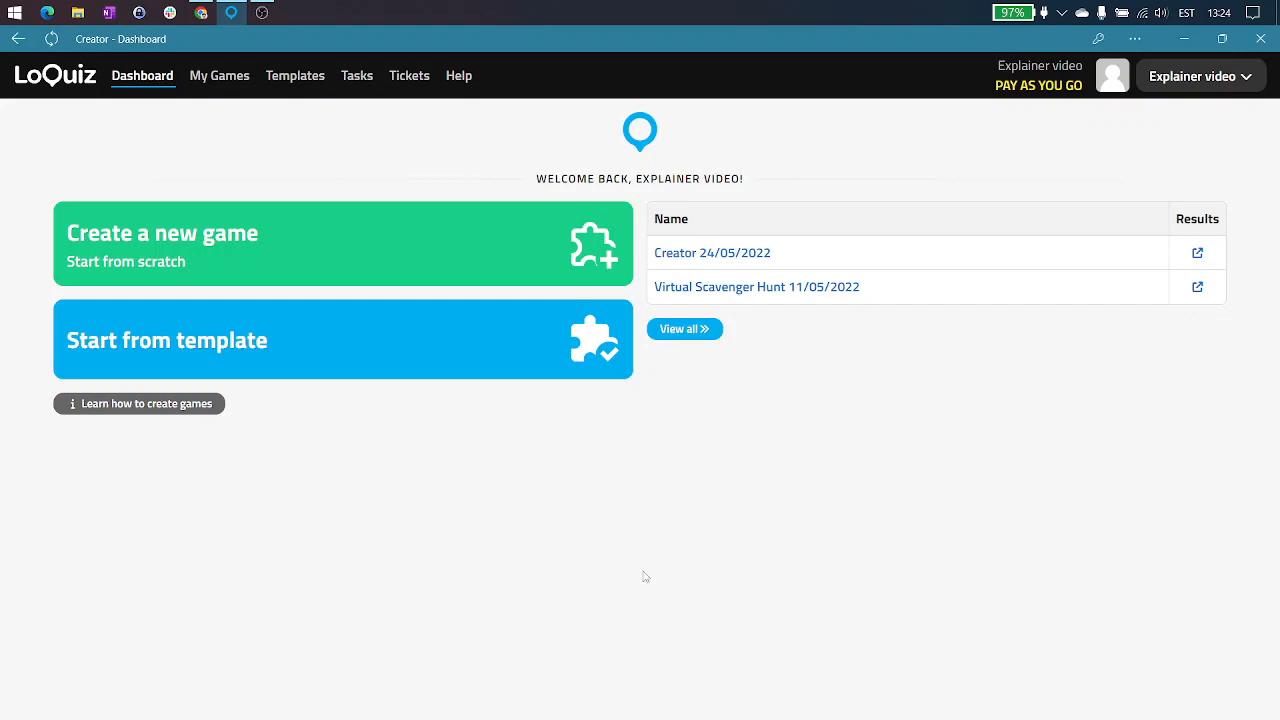
# Start a game from a template and browse the free and paid templates on offer
pyautogui.click(189, 346)
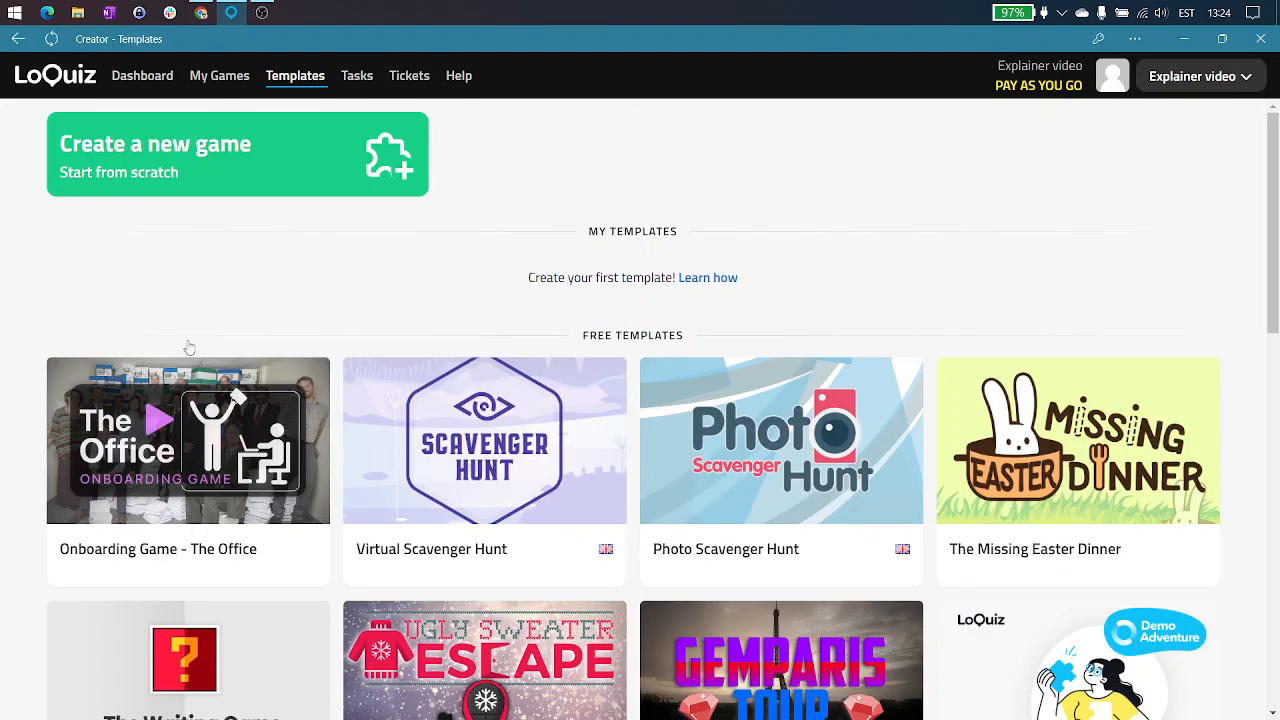
pyautogui.scroll(-1, 485, 440)
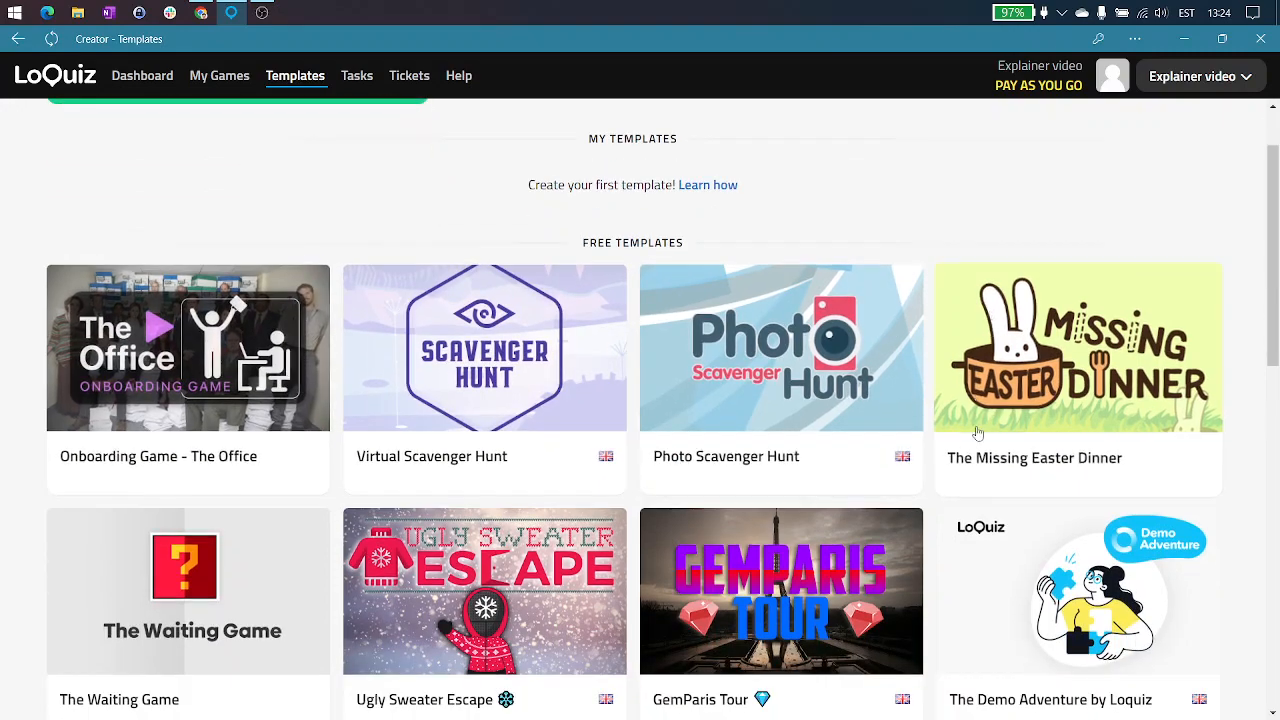
pyautogui.scroll(-4, 978, 432)
pyautogui.scroll(4, 580, 495)
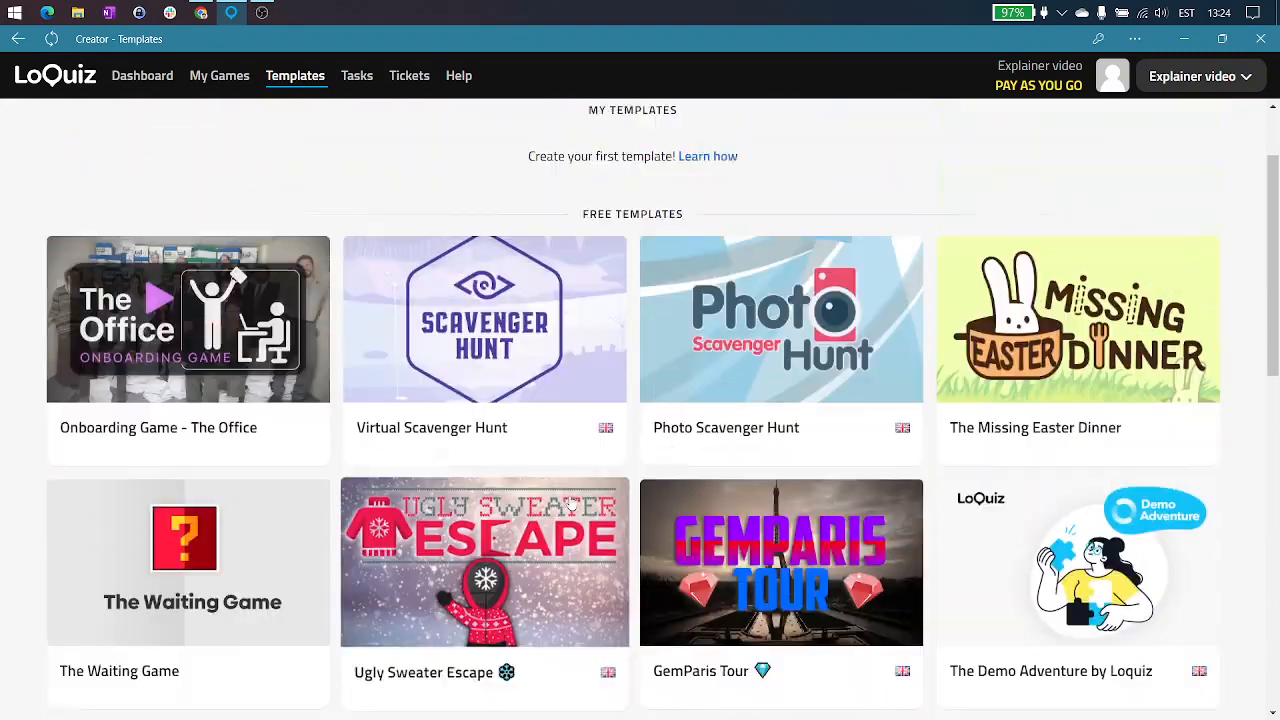
pyautogui.scroll(1, 572, 505)
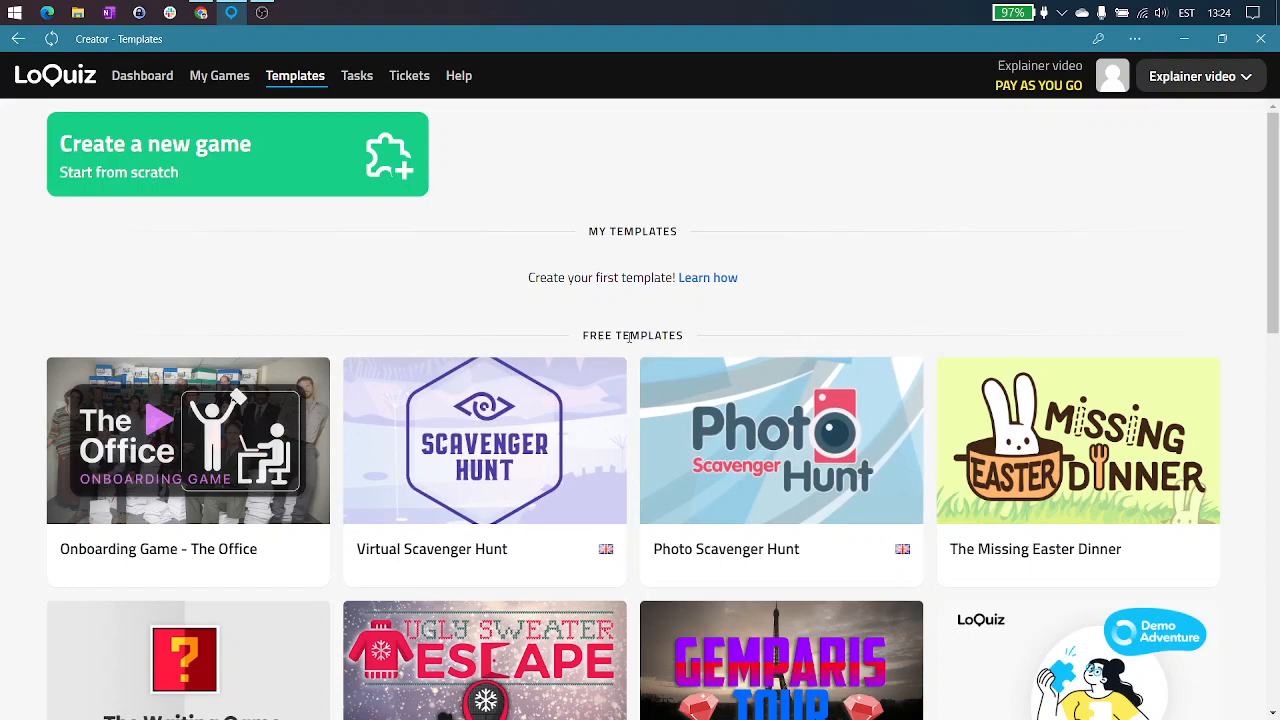
pyautogui.scroll(-1, 628, 337)
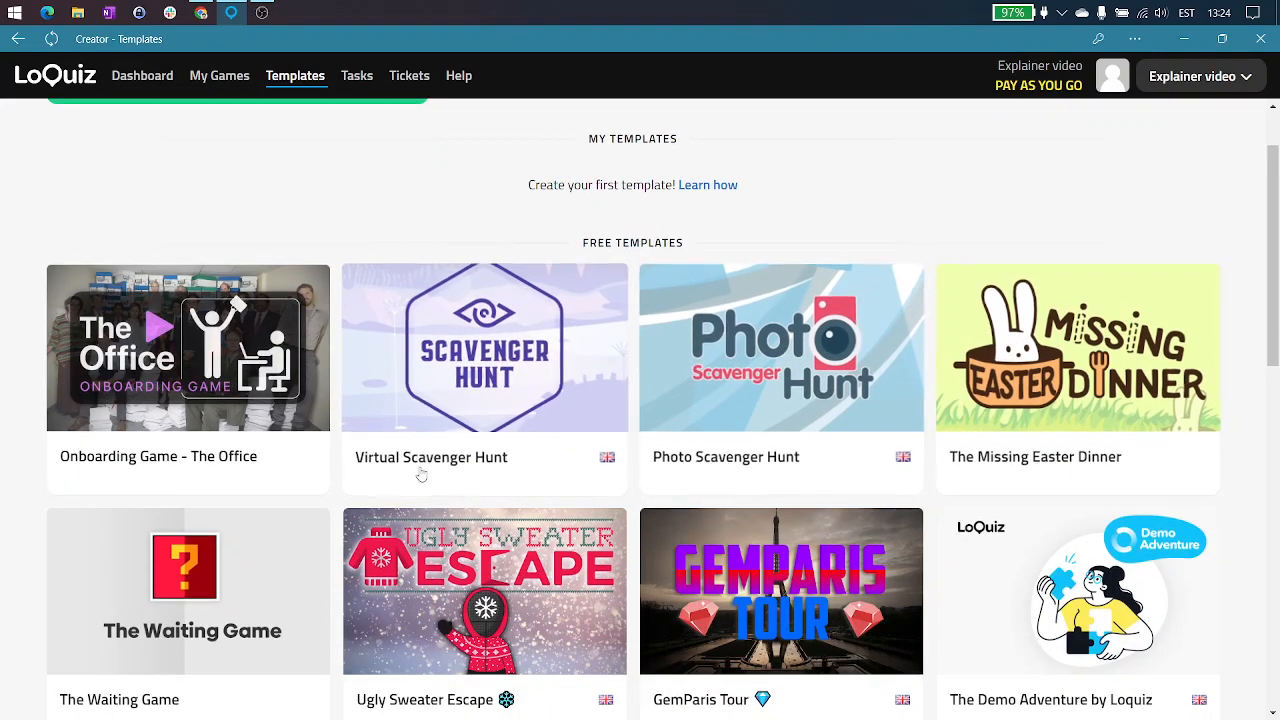
pyautogui.scroll(1, 449, 400)
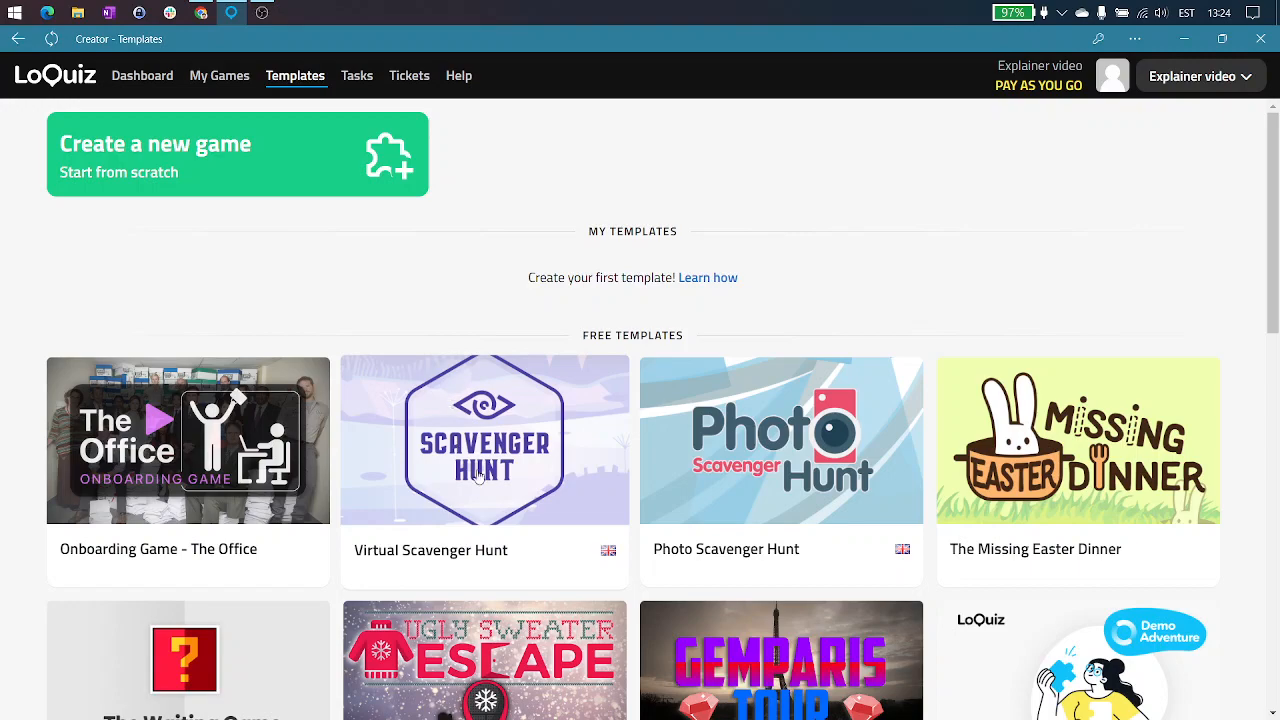
pyautogui.scroll(-5, 593, 513)
pyautogui.scroll(-3, 593, 513)
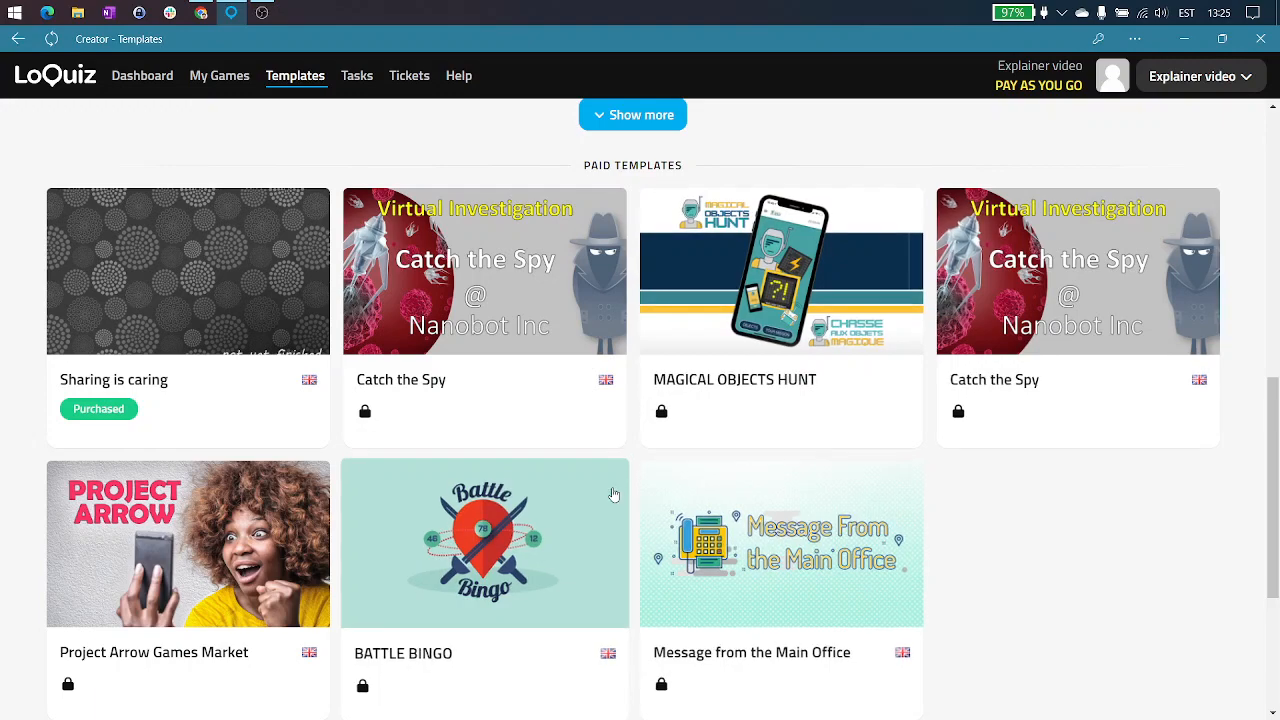
# Create a new game from the free Virtual Scavenger Hunt template
pyautogui.scroll(1, 661, 500)
pyautogui.scroll(6, 661, 500)
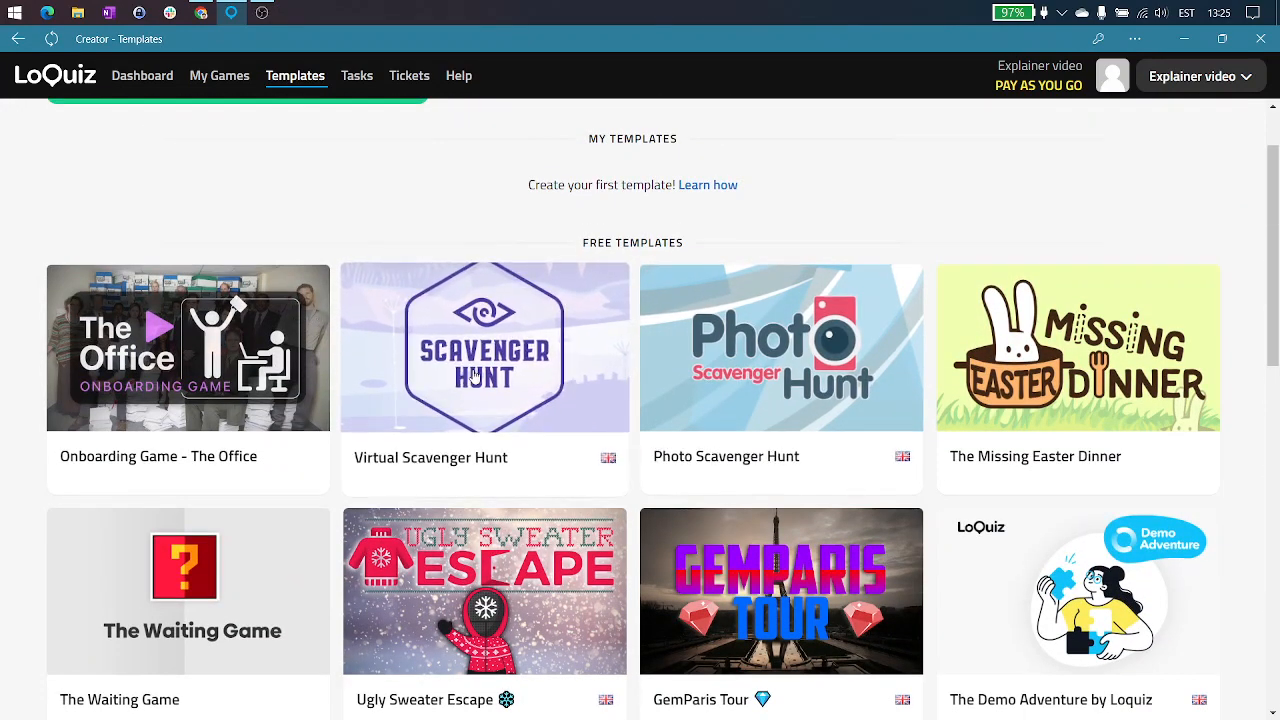
pyautogui.click(479, 362)
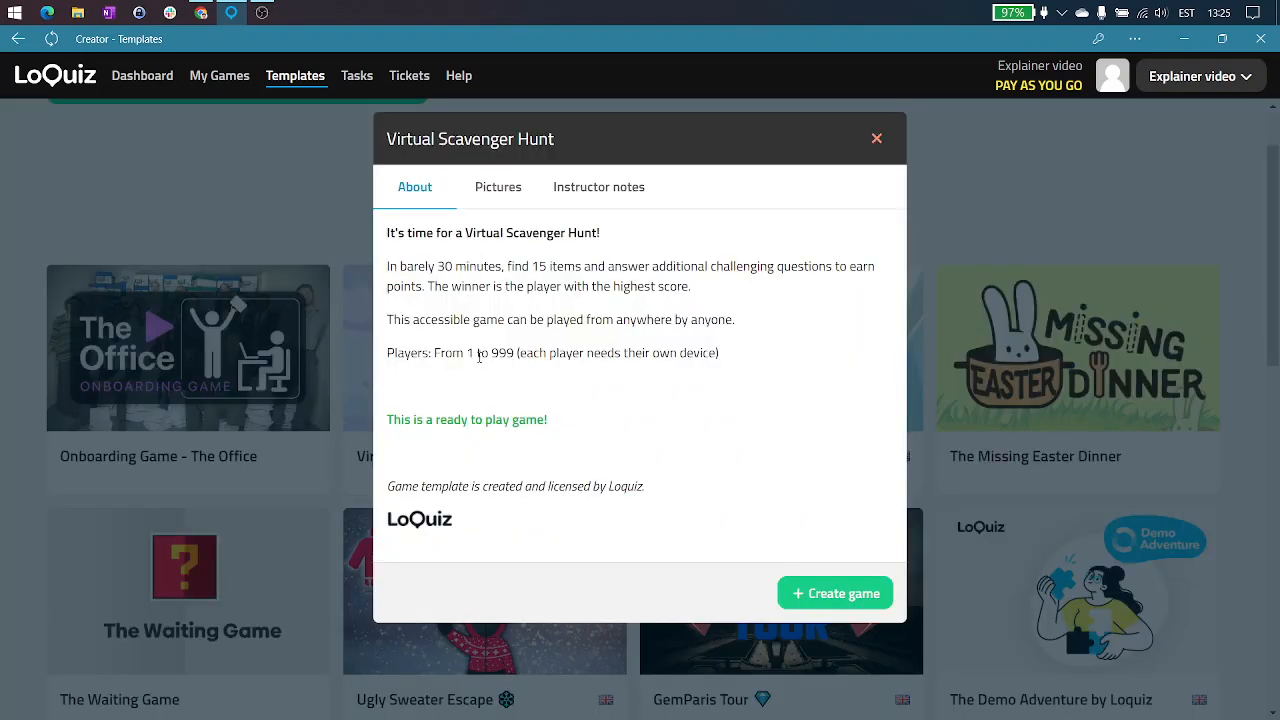
pyautogui.click(815, 594)
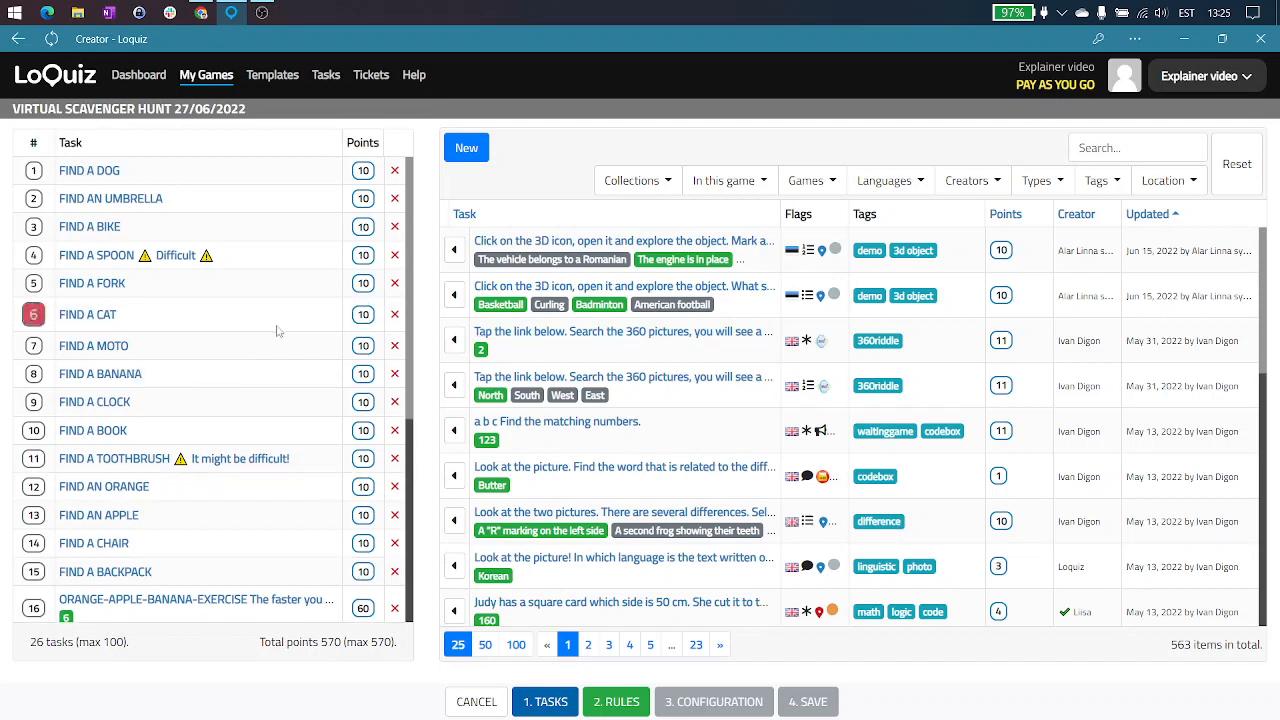
# Review the game's task list, from the find-an-item tasks to the exercises and augmented picture tasks
pyautogui.scroll(-1, 248, 337)
pyautogui.scroll(1, 248, 337)
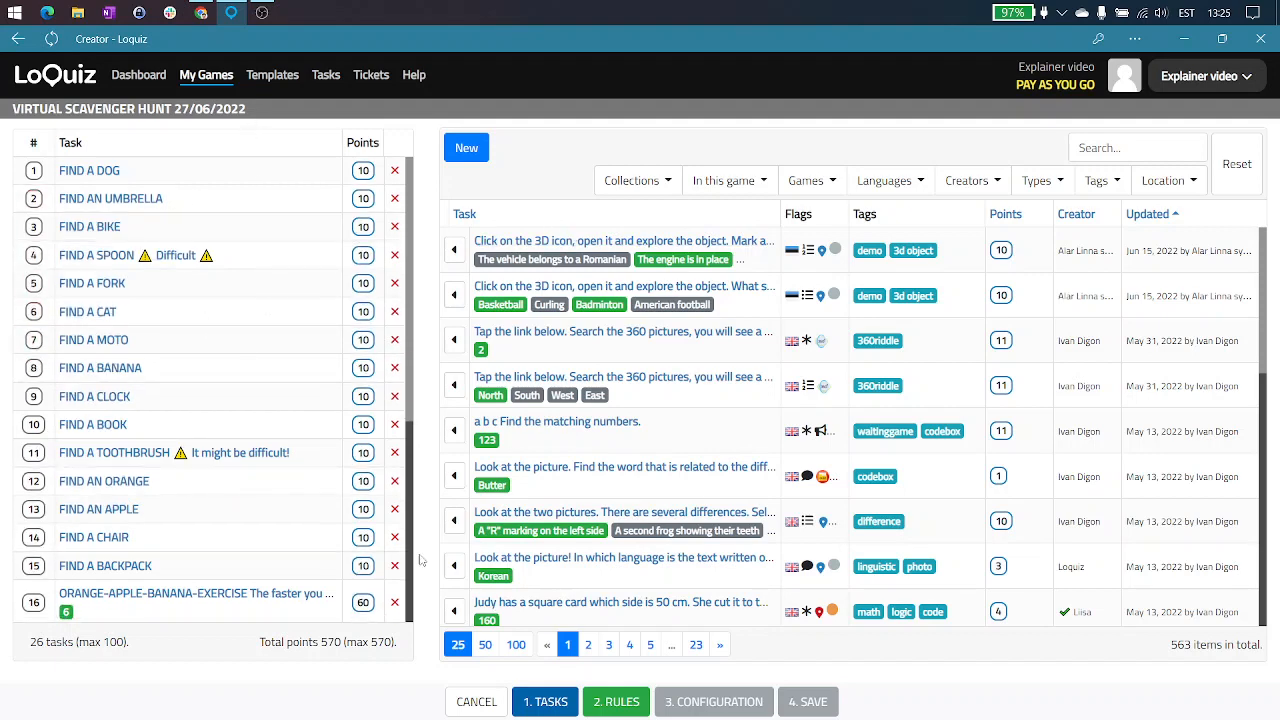
pyautogui.scroll(-1, 175, 364)
pyautogui.scroll(-5, 175, 364)
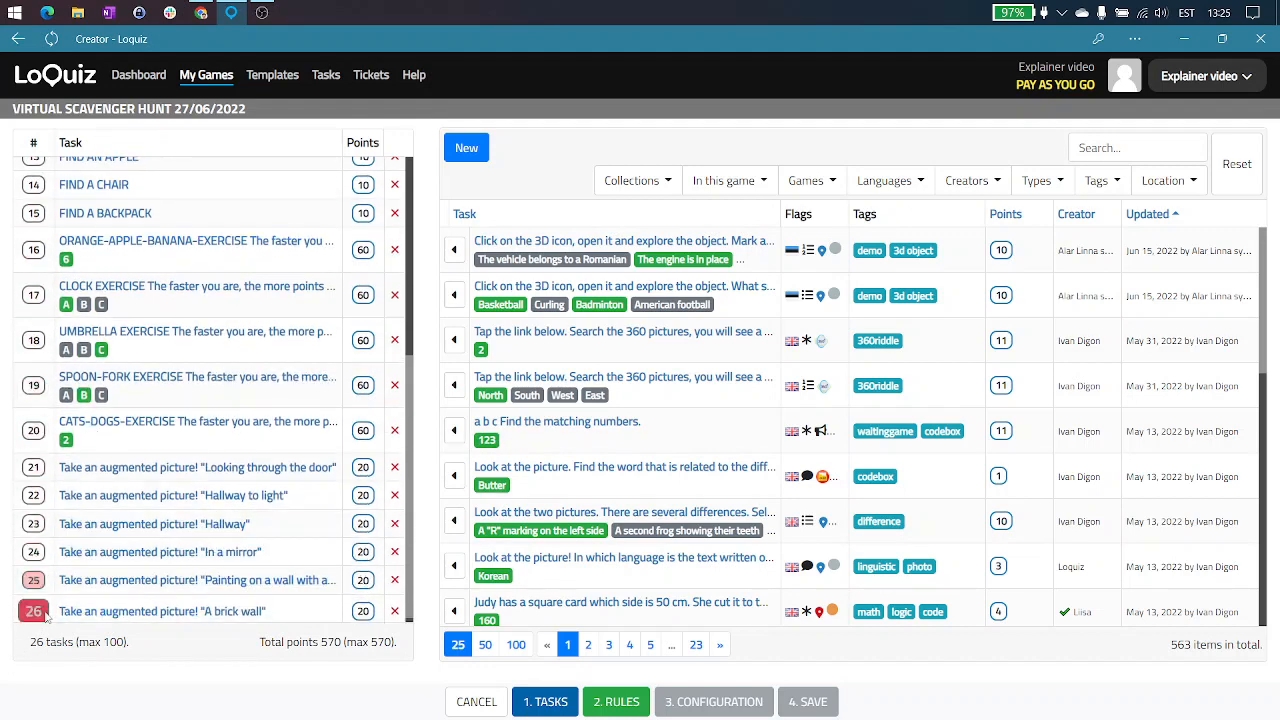
pyautogui.scroll(6, 200, 400)
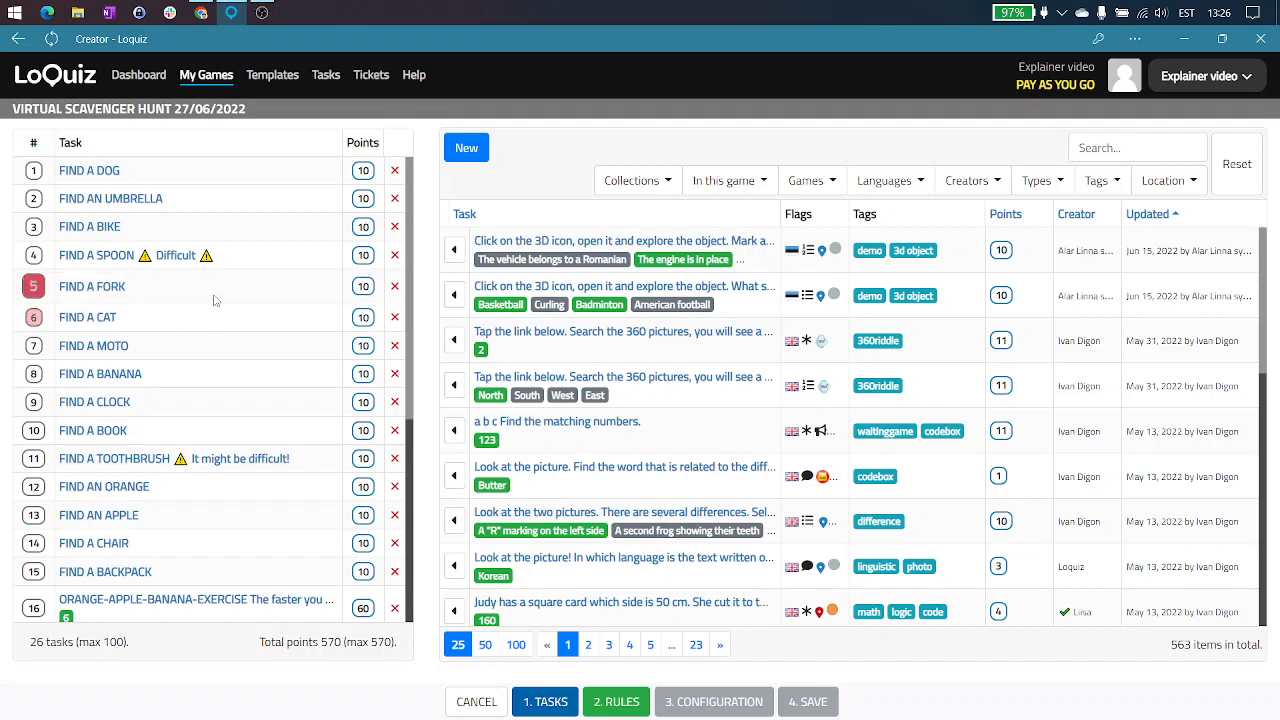
pyautogui.scroll(-1, 165, 280)
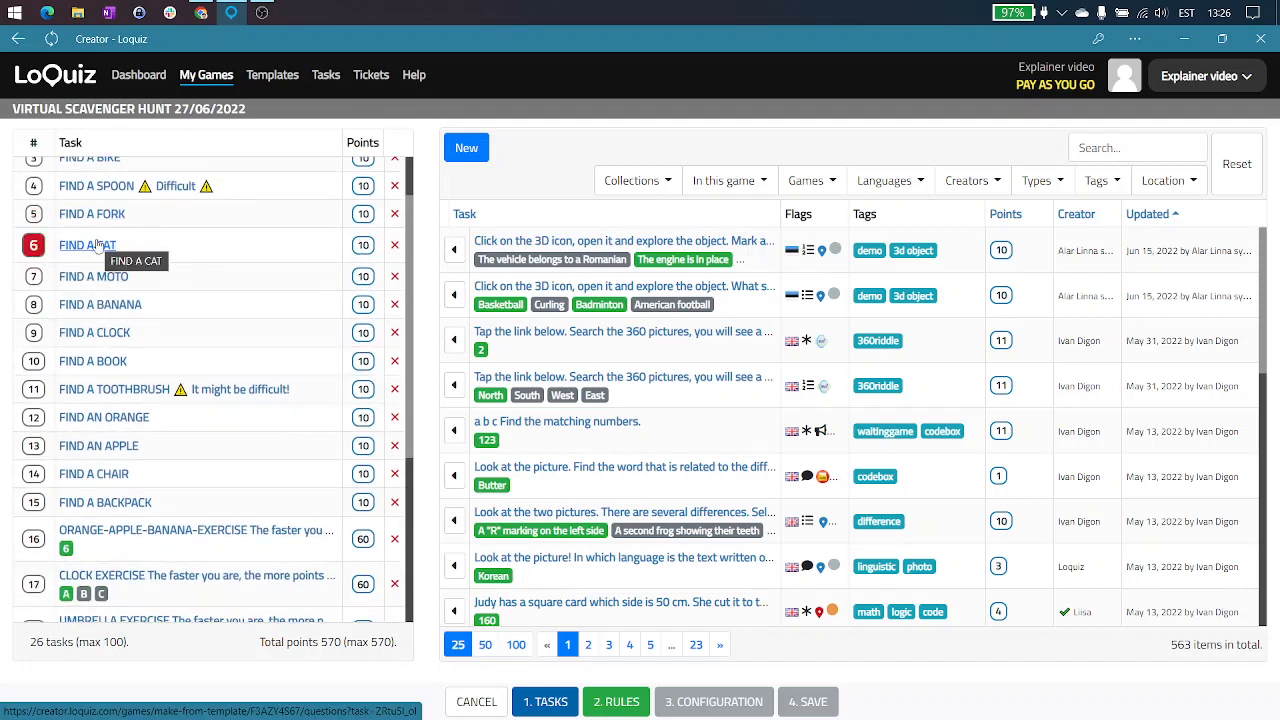
pyautogui.scroll(-4, 120, 400)
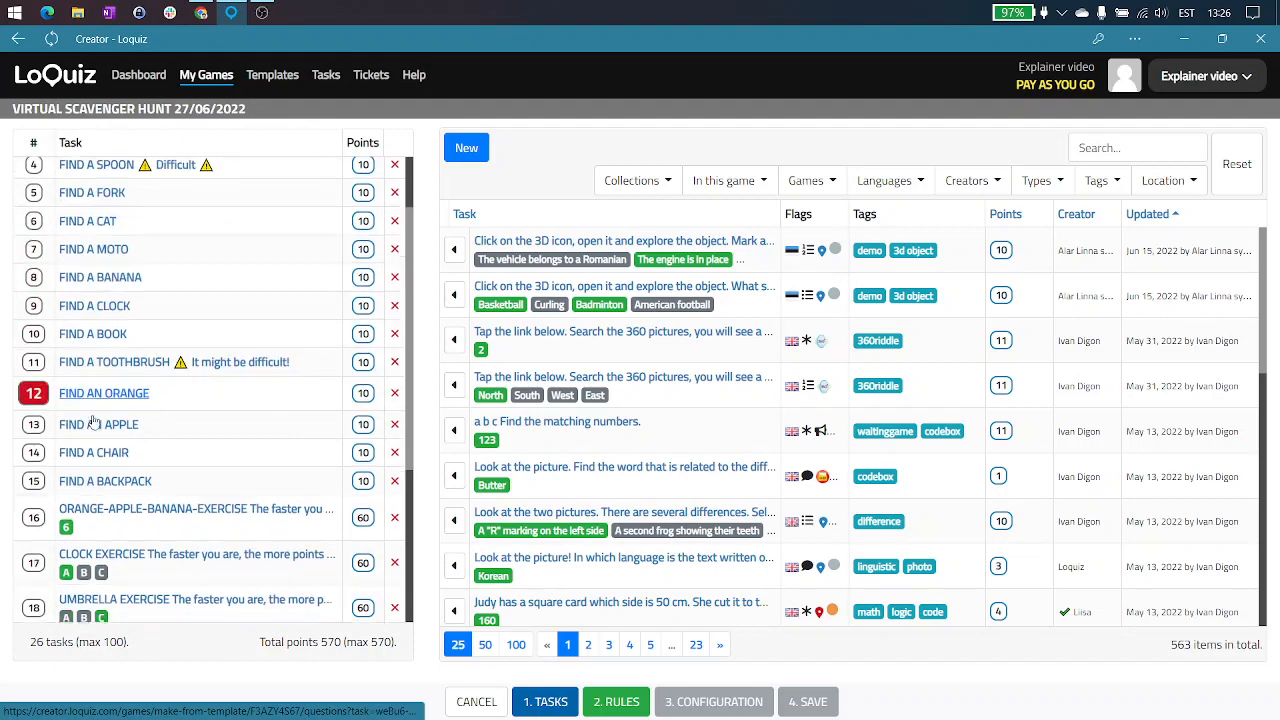
pyautogui.scroll(4, 131, 389)
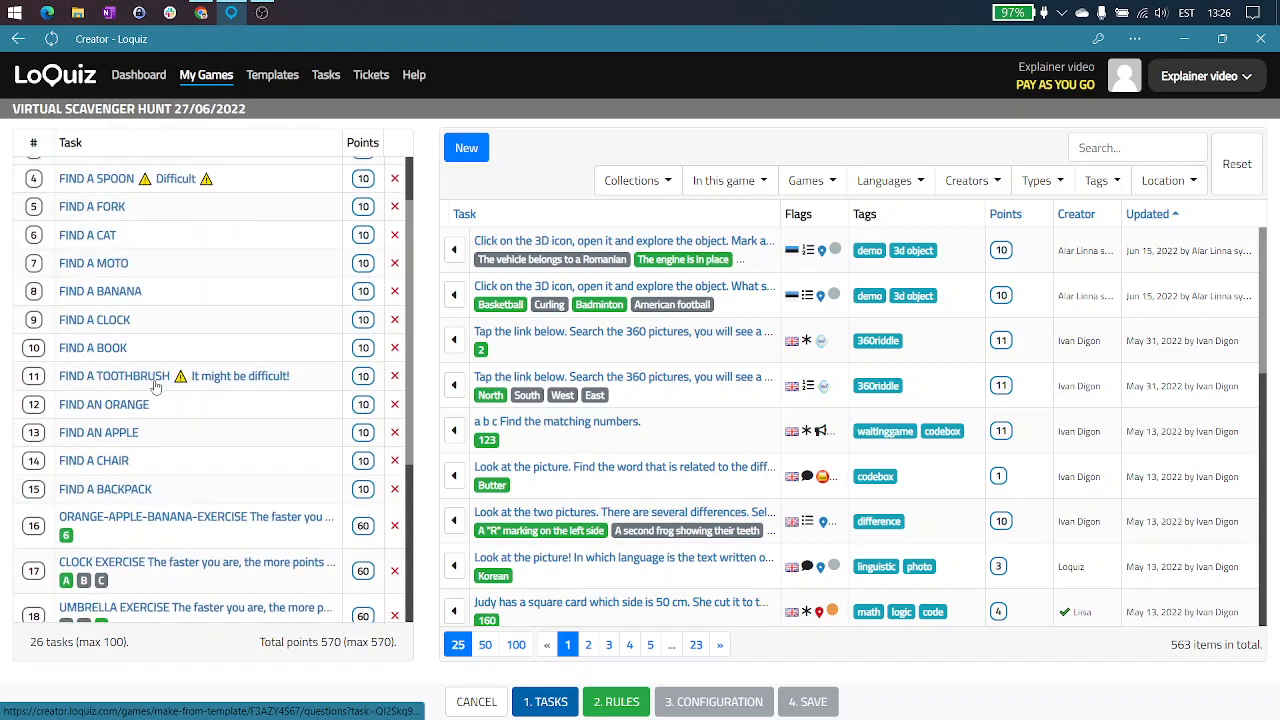
# Proceed to the game's rules and examine the when/then blocks that open follow-up tasks for answering
pyautogui.click(606, 702)
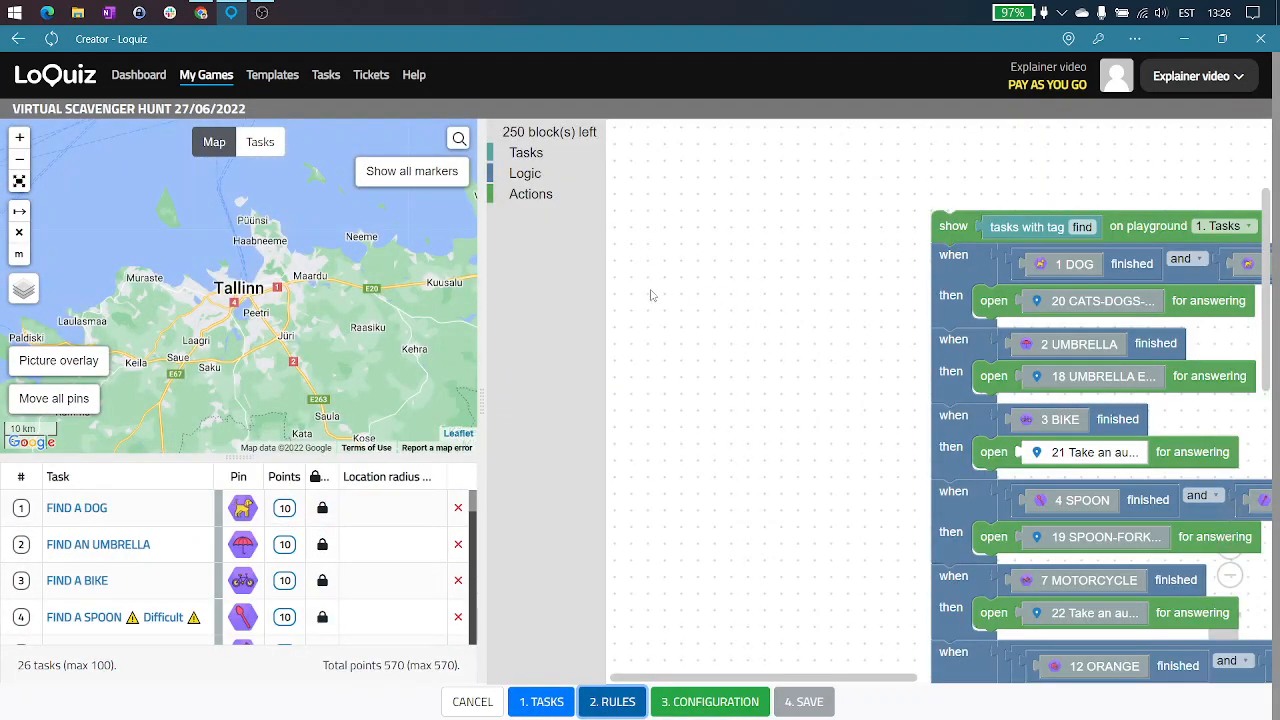
pyautogui.moveTo(845, 381); pyautogui.dragTo(686, 337)
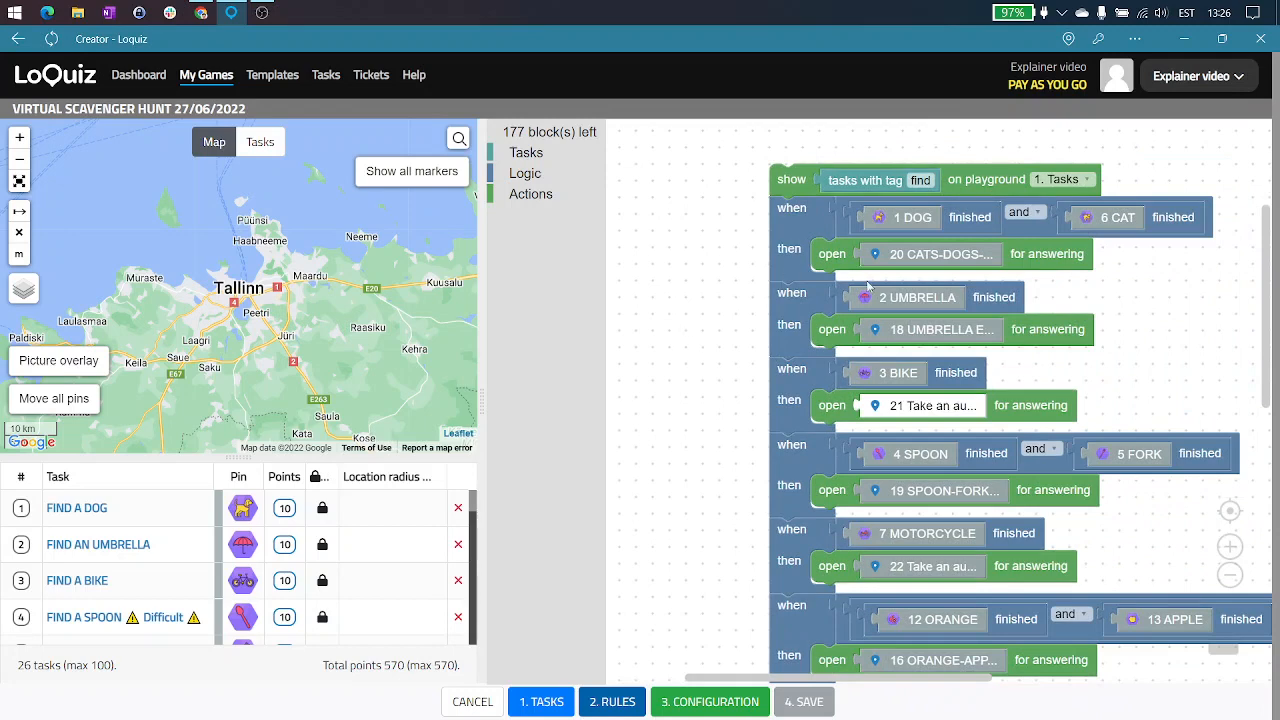
pyautogui.scroll(-5, 867, 280)
pyautogui.moveTo(1109, 521); pyautogui.dragTo(1055, 472)
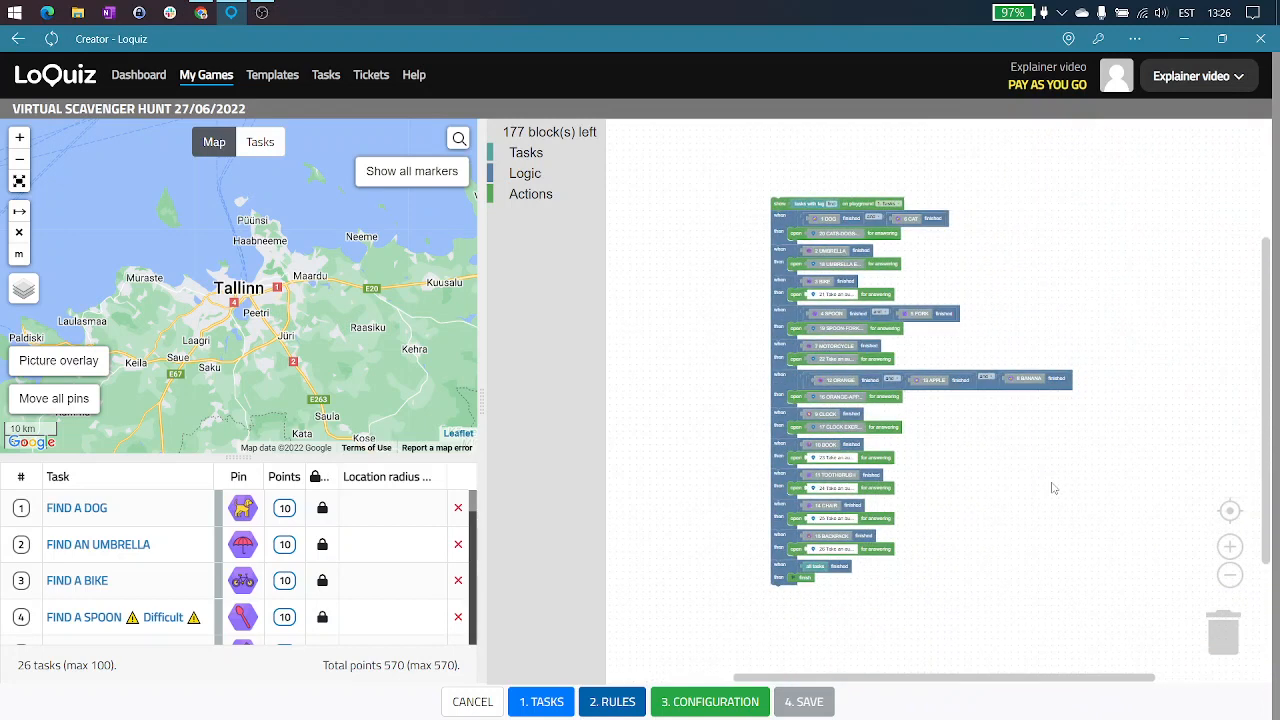
pyautogui.scroll(3, 1052, 484)
pyautogui.scroll(-2, 1052, 484)
pyautogui.moveTo(1008, 244); pyautogui.dragTo(1019, 269)
pyautogui.scroll(1, 739, 313)
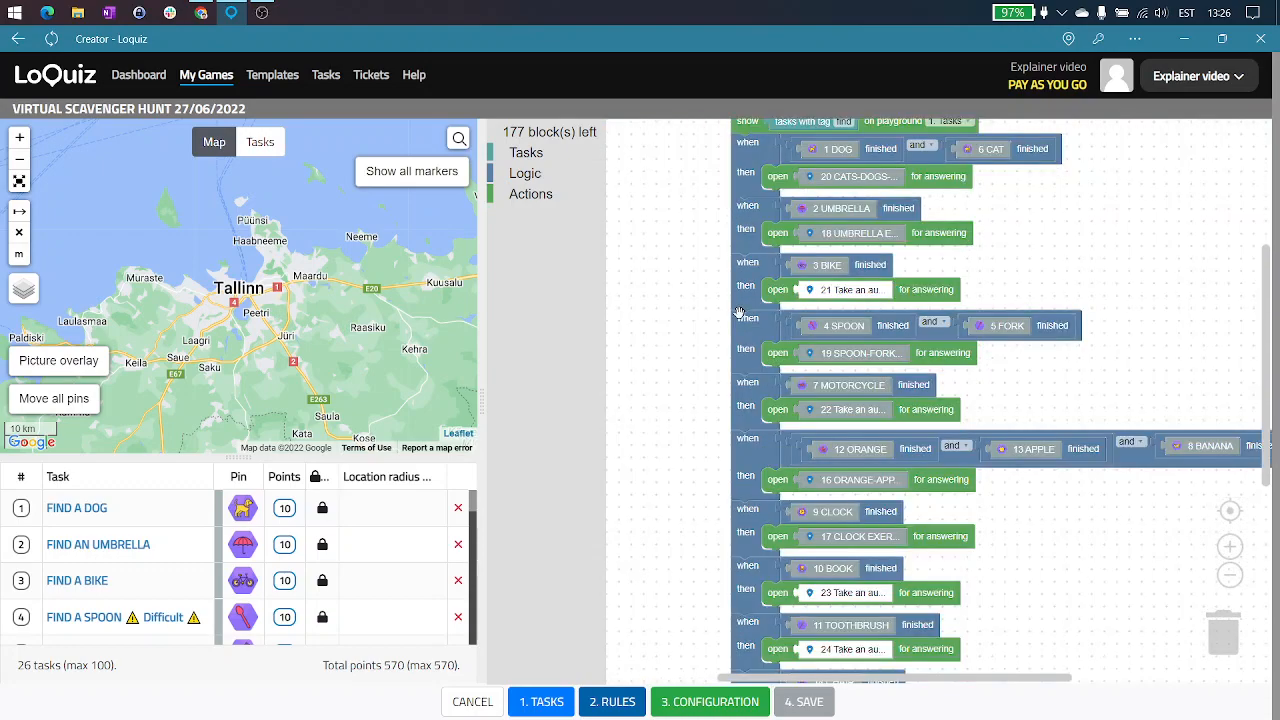
pyautogui.moveTo(678, 249); pyautogui.dragTo(643, 311)
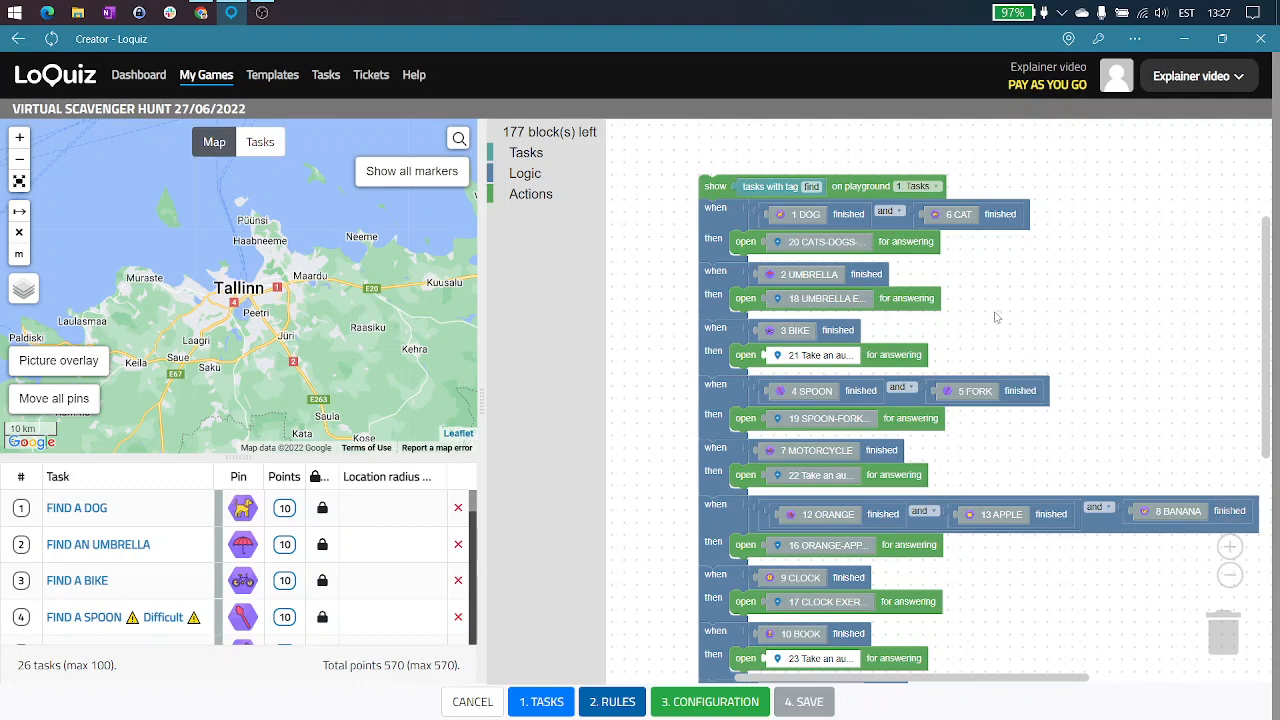
pyautogui.moveTo(1005, 317); pyautogui.dragTo(980, 293)
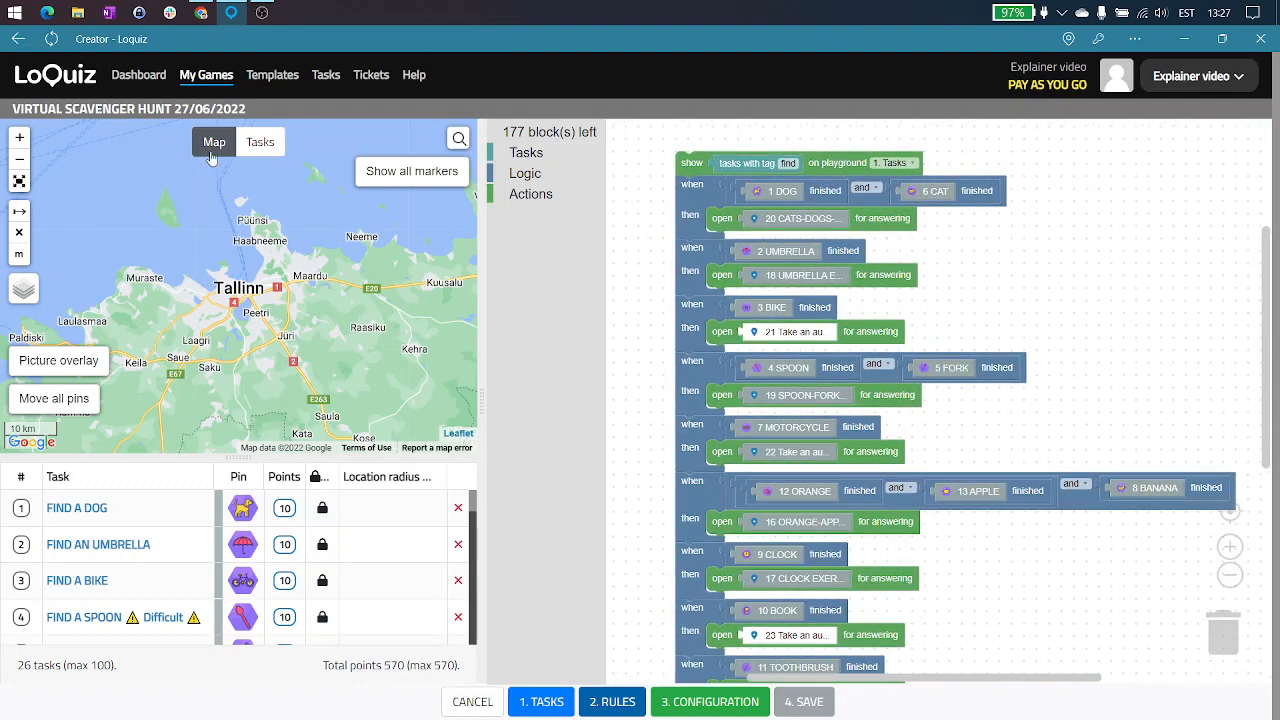
# Show the Tasks playground instead of the map and inspect the item pins laid out on it
pyautogui.click(255, 147)
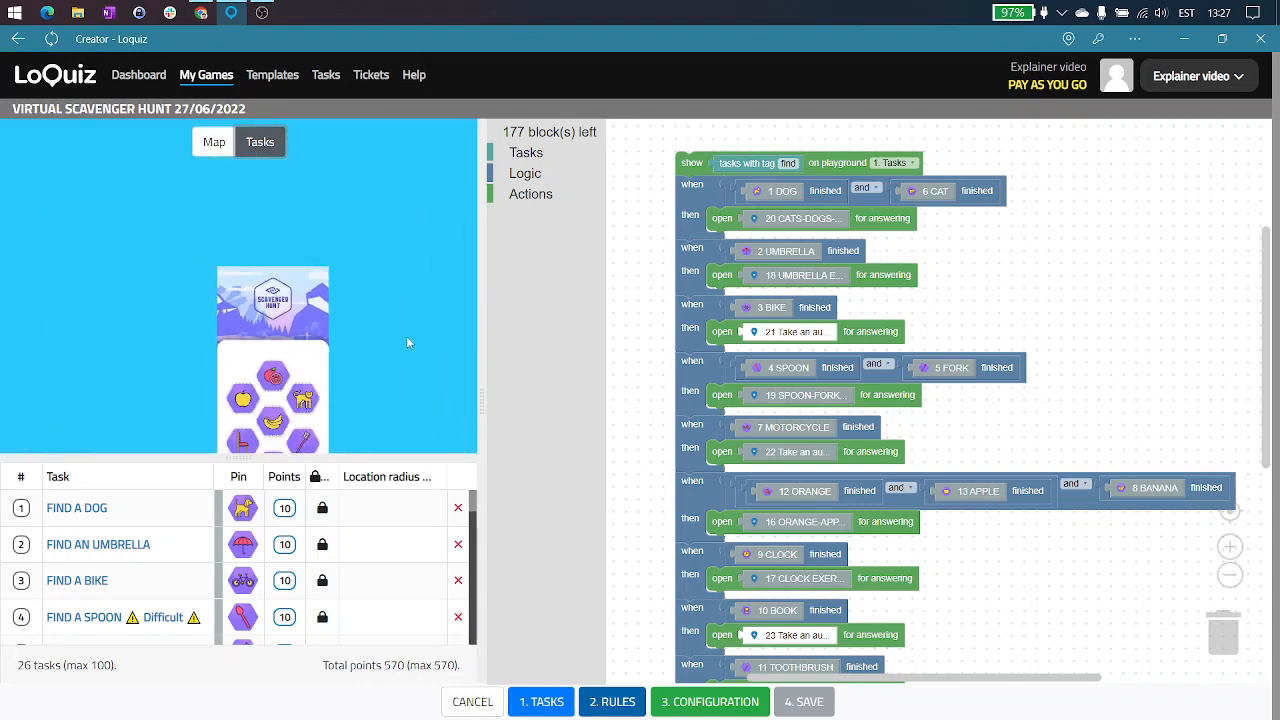
pyautogui.moveTo(407, 339); pyautogui.dragTo(384, 227)
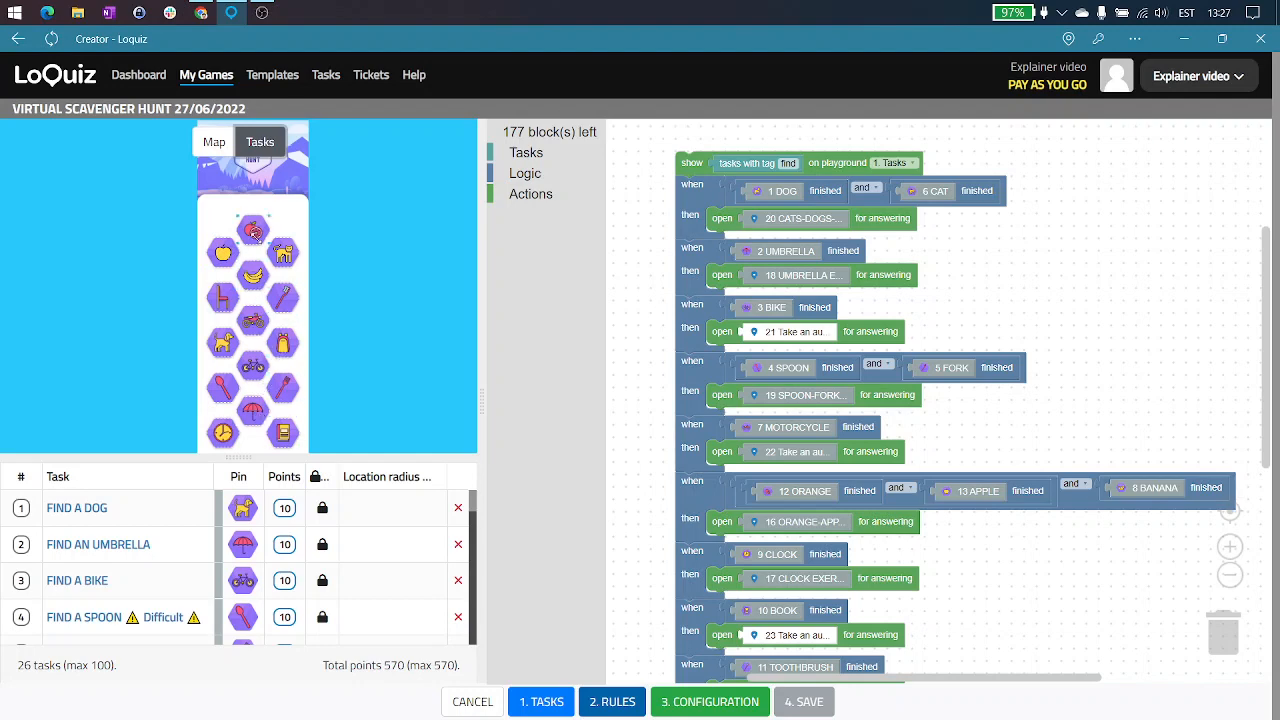
pyautogui.scroll(1, 256, 232)
pyautogui.scroll(1, 256, 232)
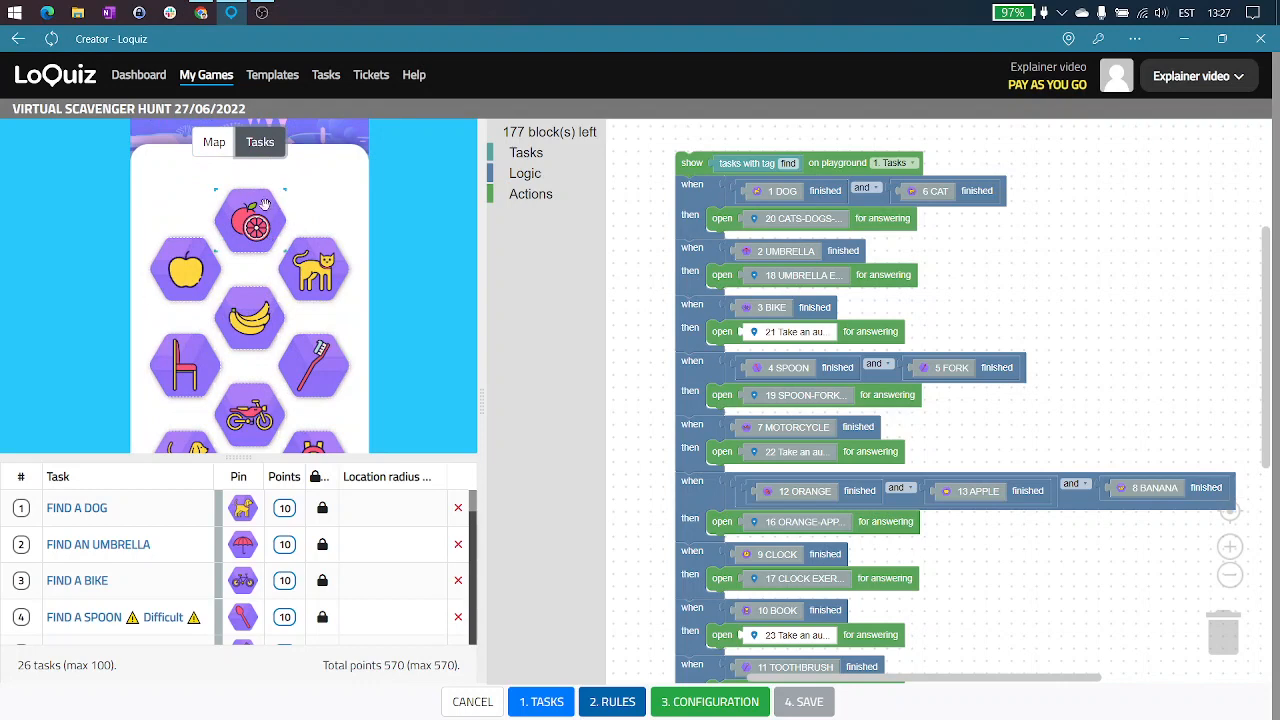
pyautogui.scroll(-1, 304, 266)
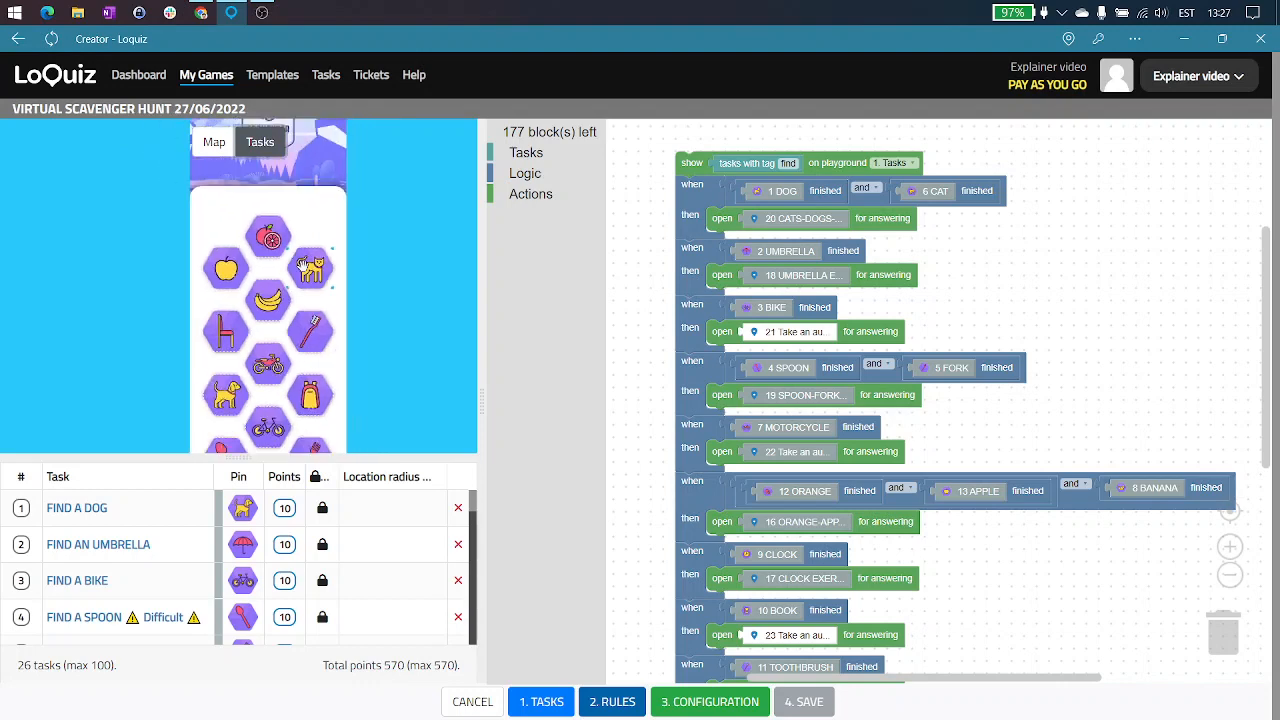
pyautogui.scroll(-1, 320, 360)
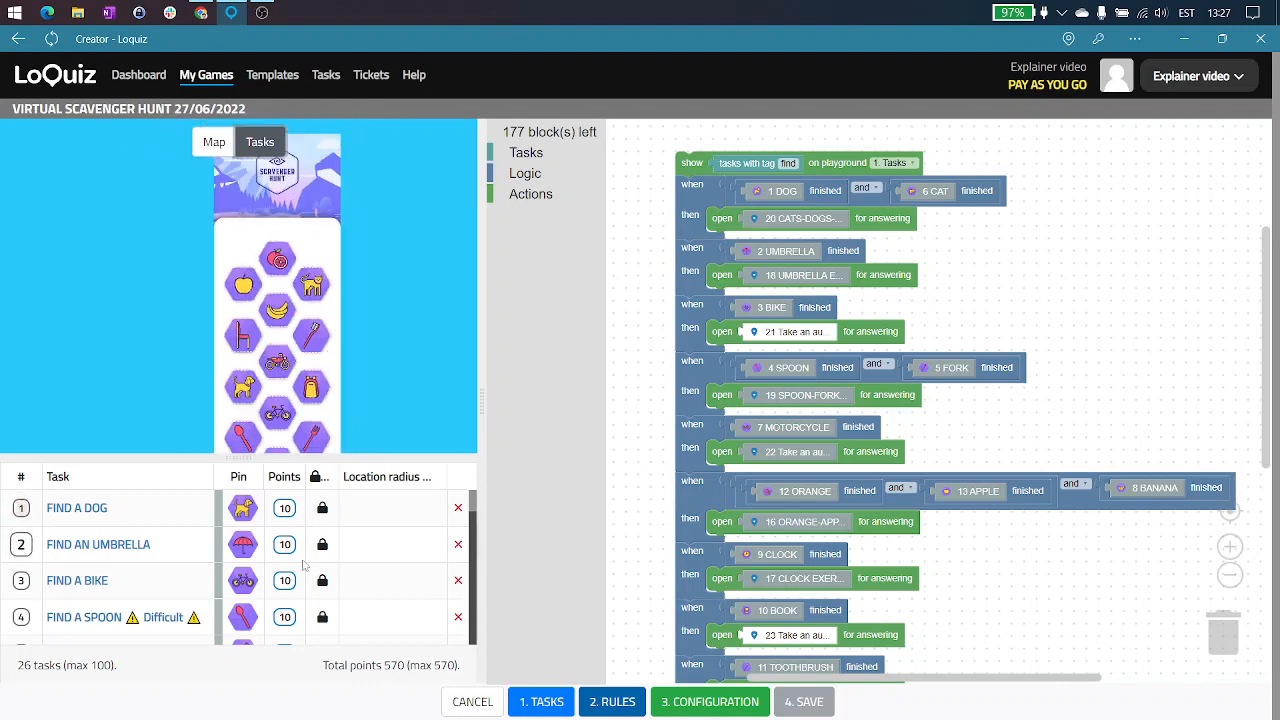
# Look through the exercise and augmented picture tasks at the end of the rules stage's task table
pyautogui.scroll(-3, 306, 592)
pyautogui.scroll(-10, 306, 592)
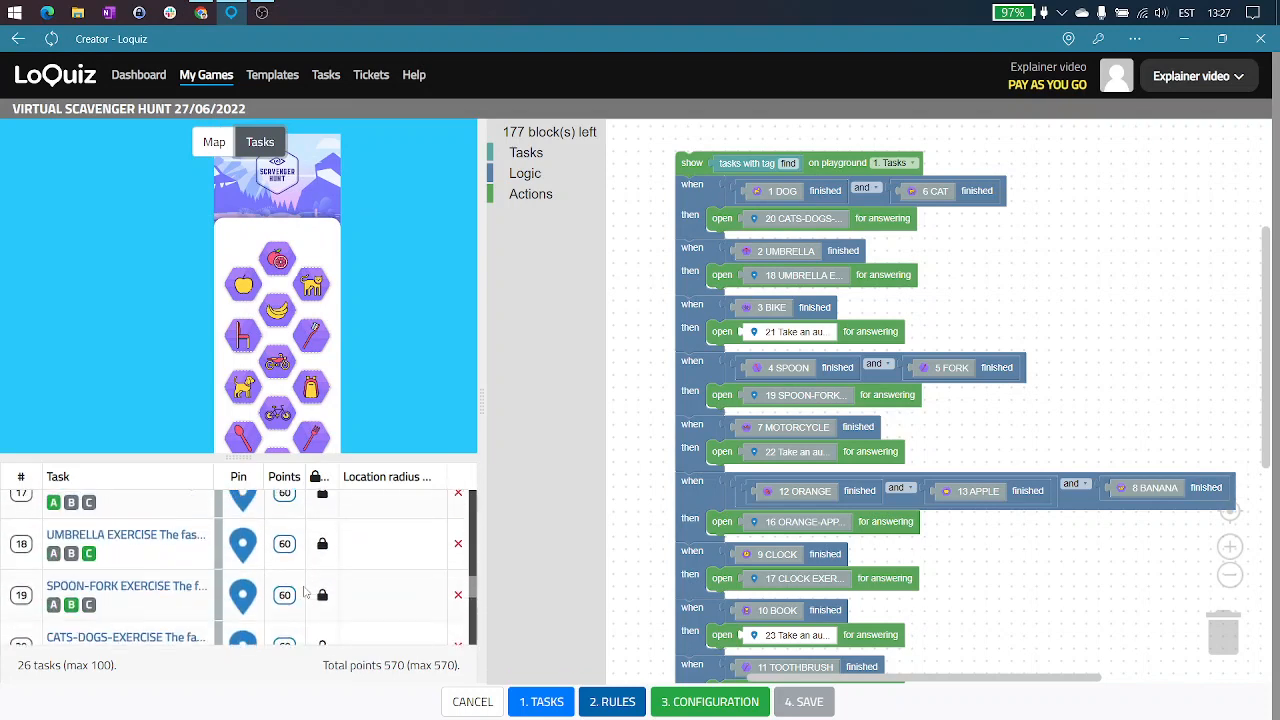
pyautogui.scroll(-2, 188, 590)
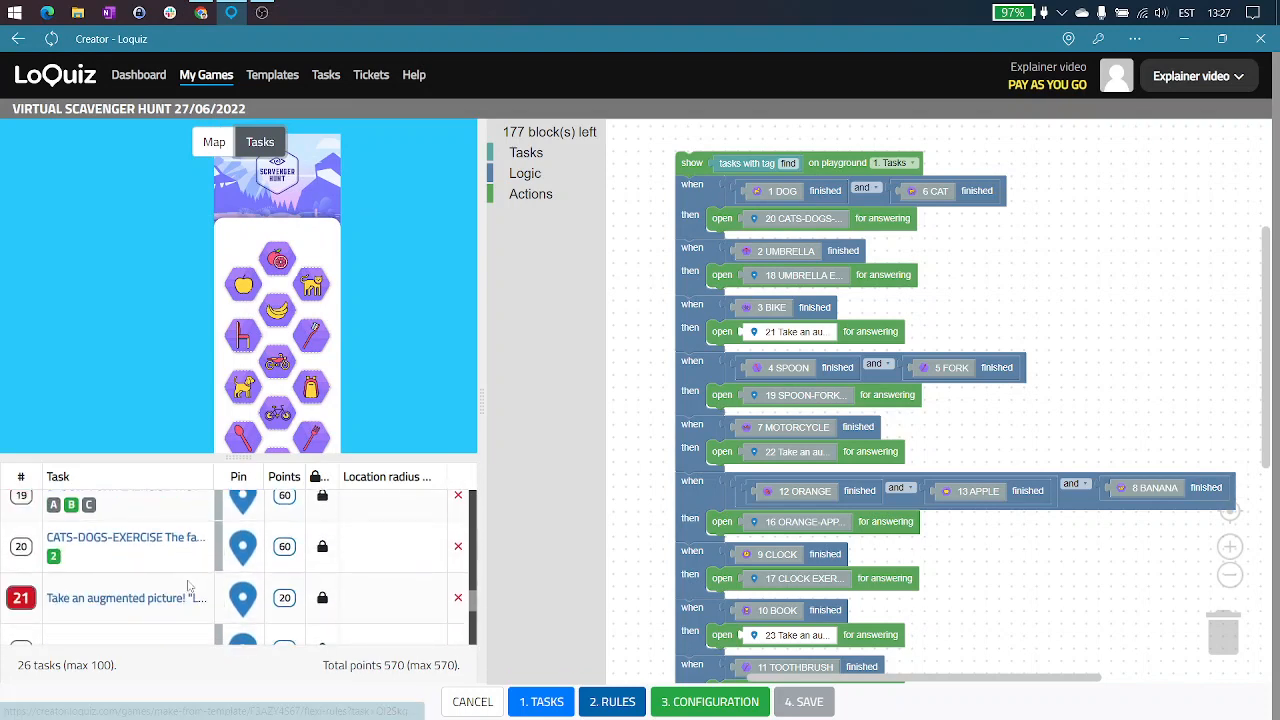
pyautogui.scroll(-5, 192, 580)
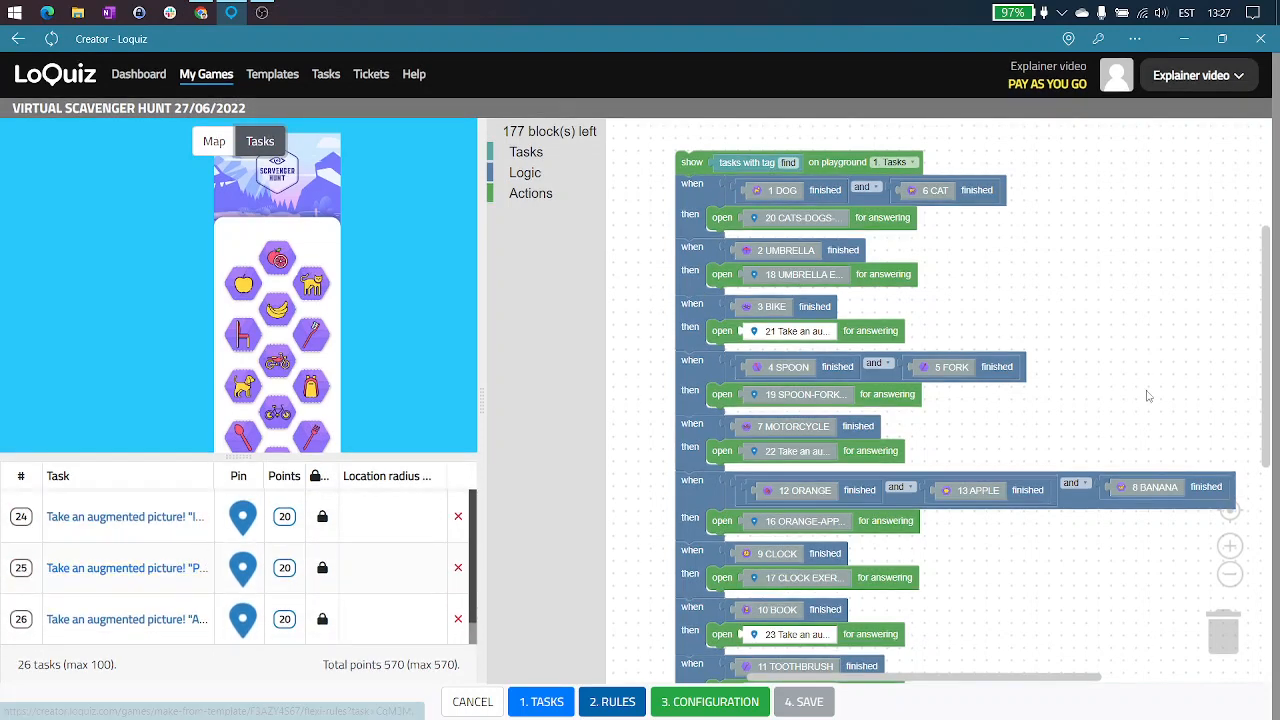
# Examine the rule chain down to its closing rule that finishes the game once all tasks are finished
pyautogui.moveTo(1152, 414); pyautogui.dragTo(1120, 412)
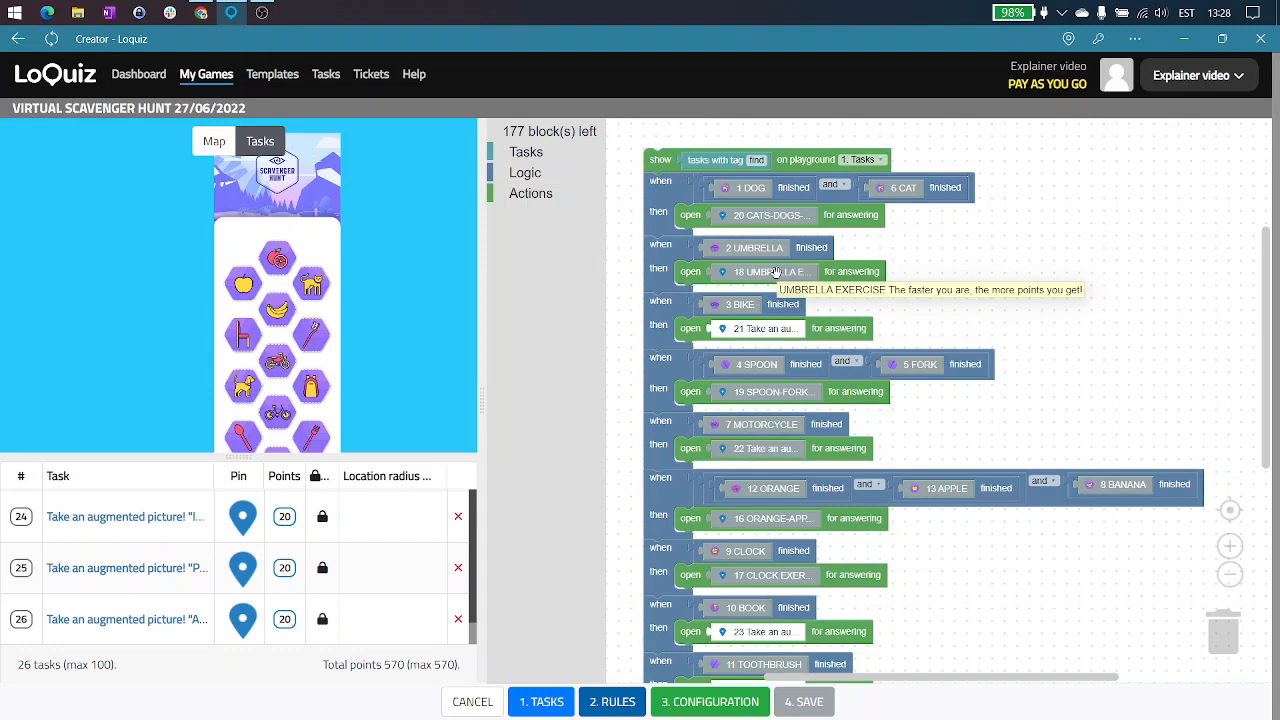
pyautogui.scroll(-4, 900, 423)
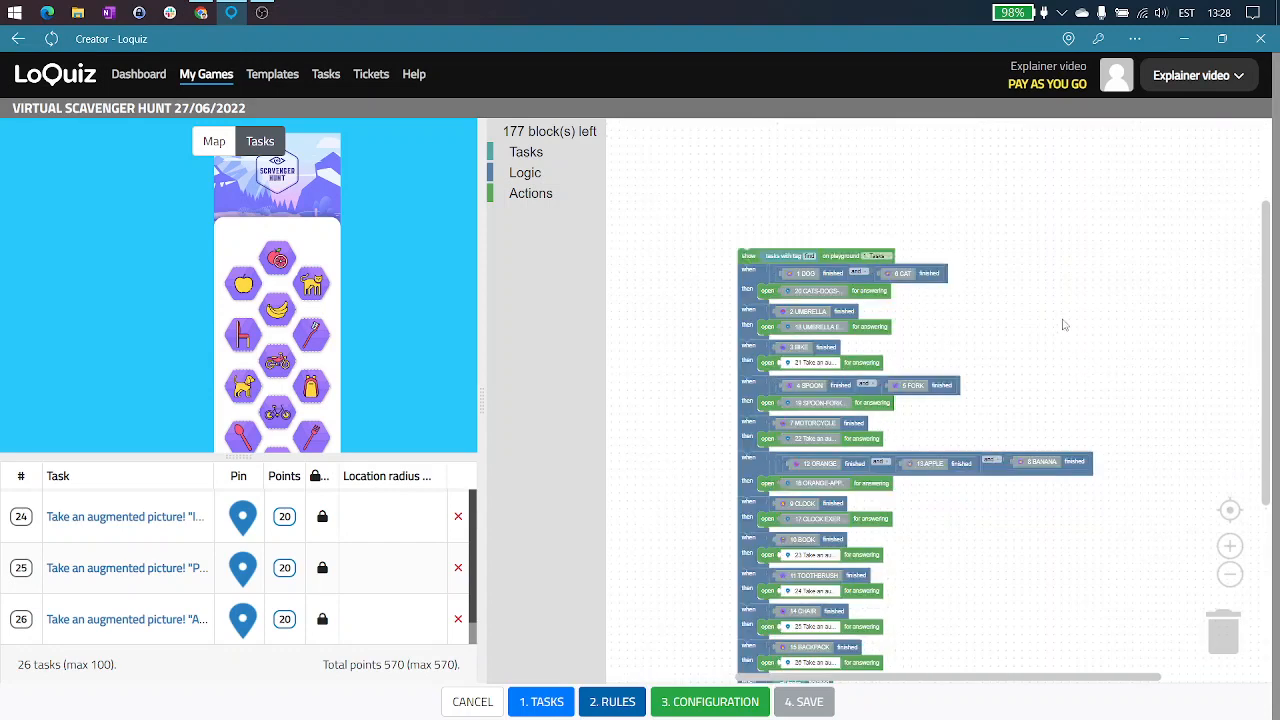
pyautogui.scroll(2, 1050, 280)
pyautogui.scroll(4, 737, 635)
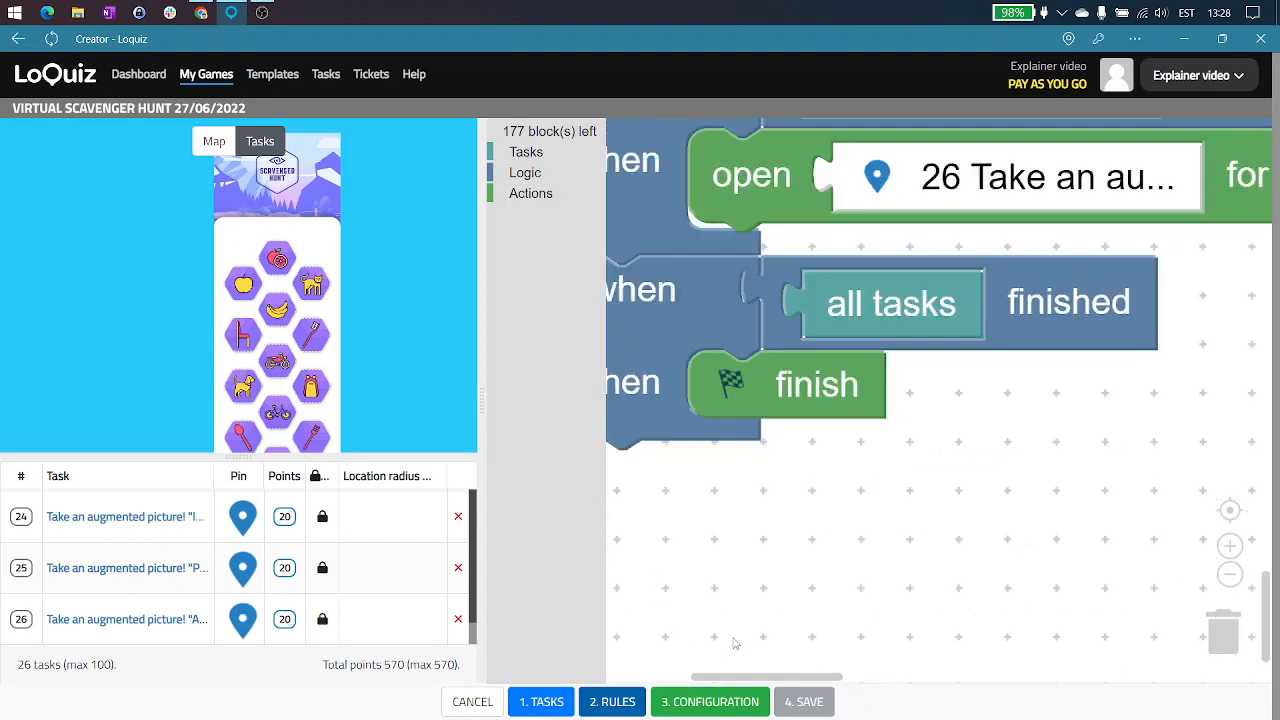
pyautogui.scroll(-2, 730, 520)
pyautogui.moveTo(980, 511); pyautogui.dragTo(1048, 520)
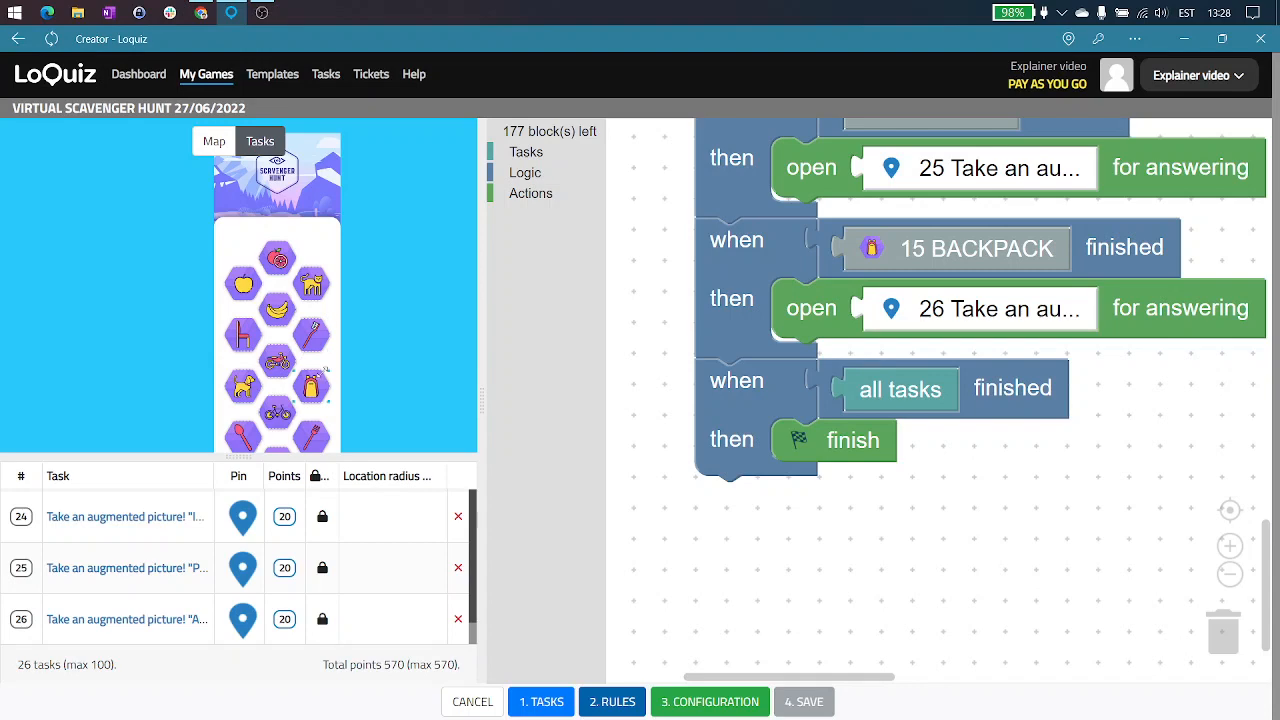
pyautogui.scroll(-5, 867, 444)
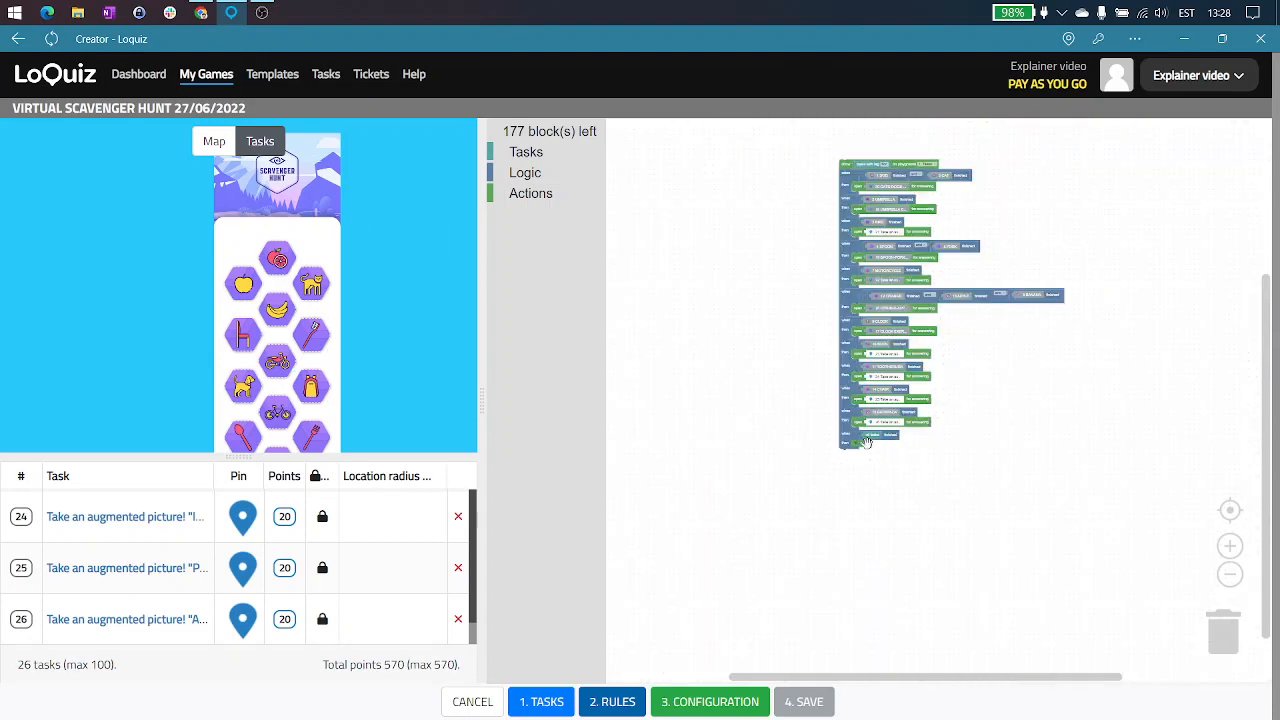
# Finish examining the rule blocks, proceed to the configuration stage and review the game's title, login settings, intro message and finish message
pyautogui.scroll(1, 1146, 237)
pyautogui.moveTo(1083, 364); pyautogui.dragTo(1031, 431)
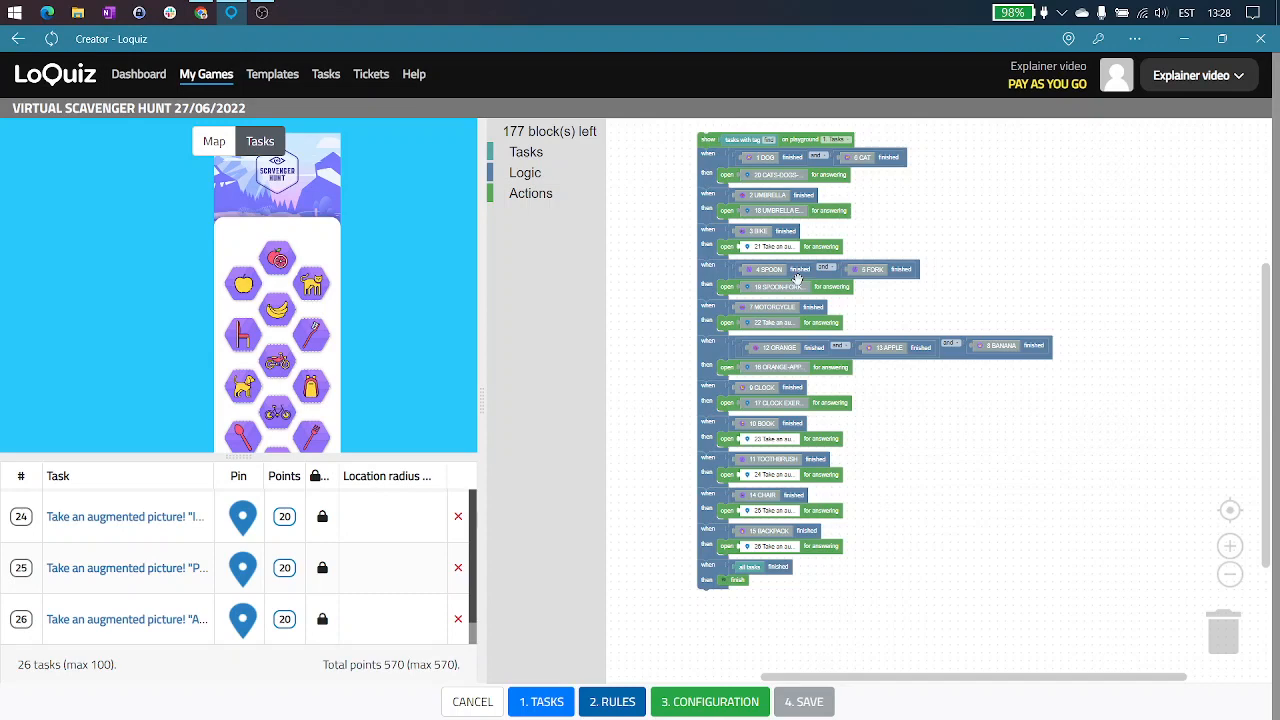
pyautogui.click(711, 703)
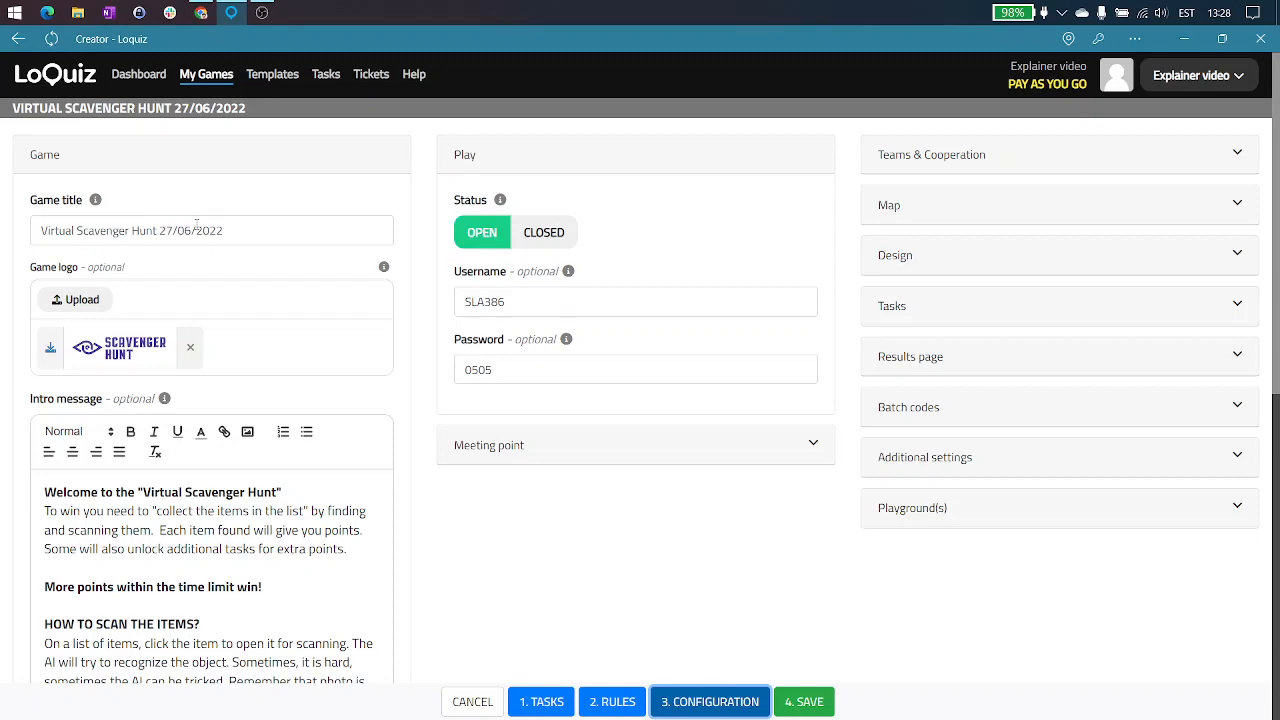
pyautogui.scroll(-3, 267, 291)
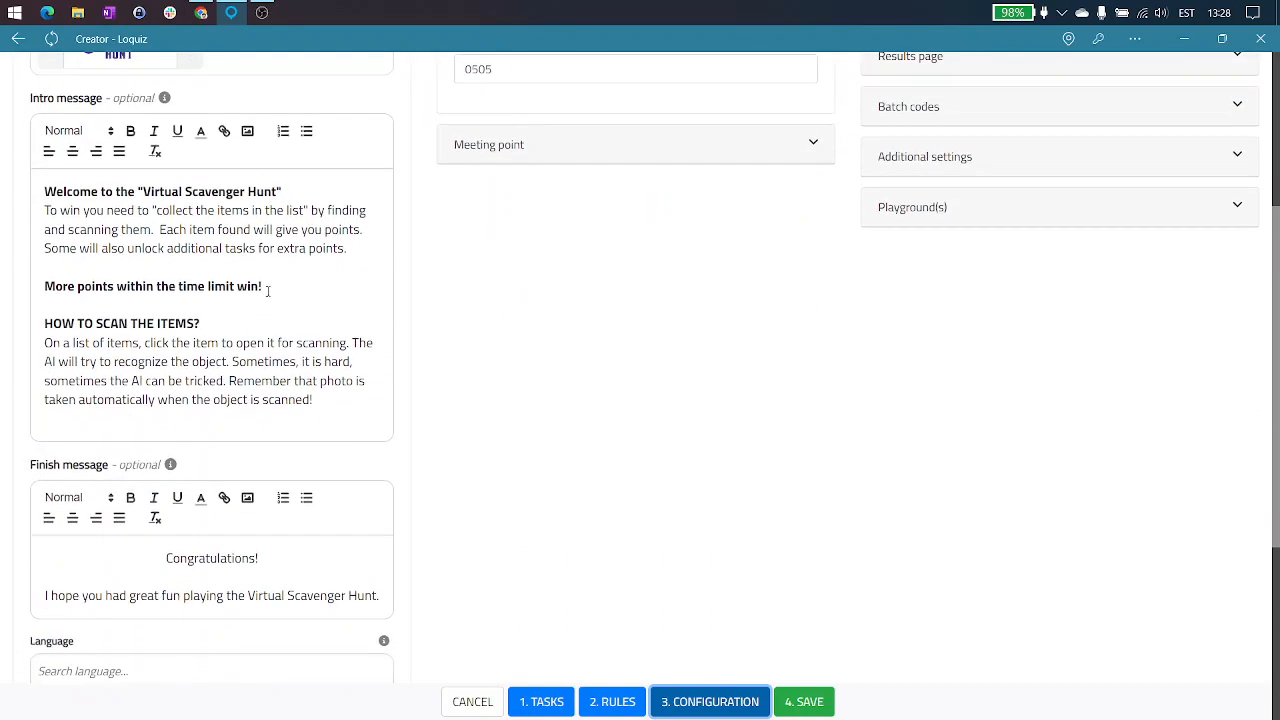
pyautogui.scroll(1, 239, 346)
pyautogui.click(210, 286)
pyautogui.scroll(-1, 210, 385)
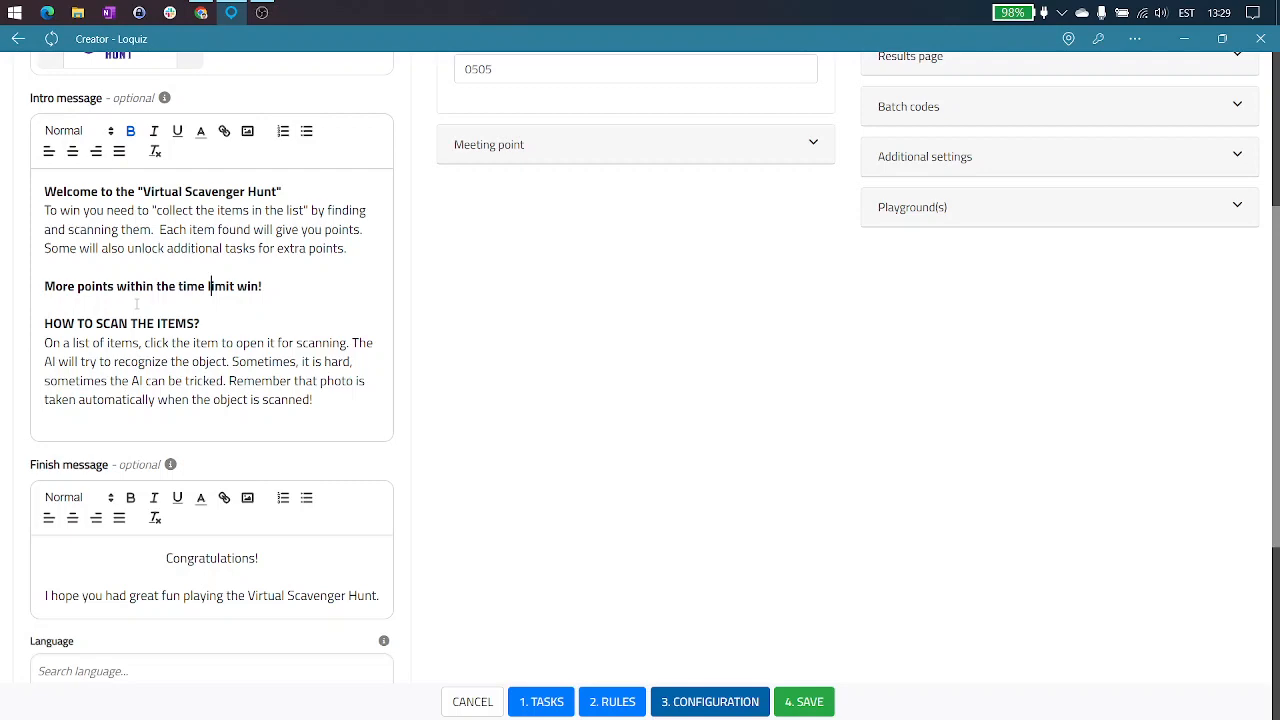
pyautogui.scroll(3, 652, 509)
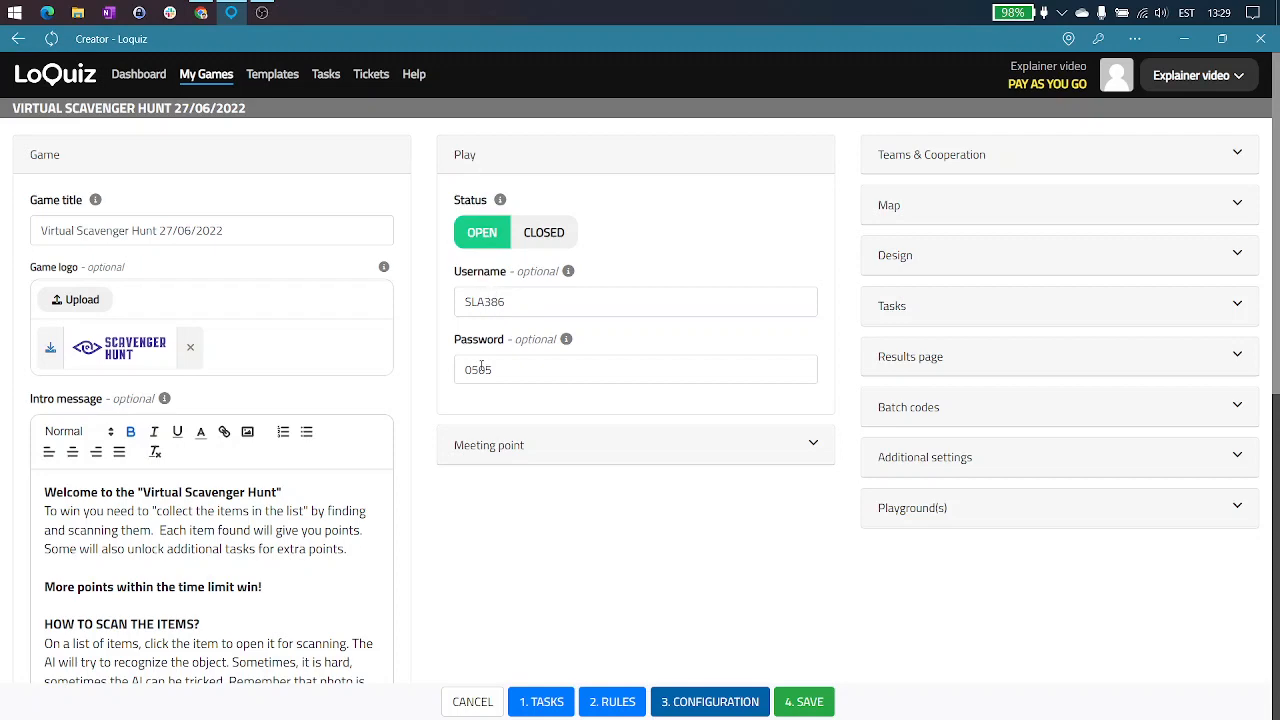
pyautogui.scroll(-1, 590, 370)
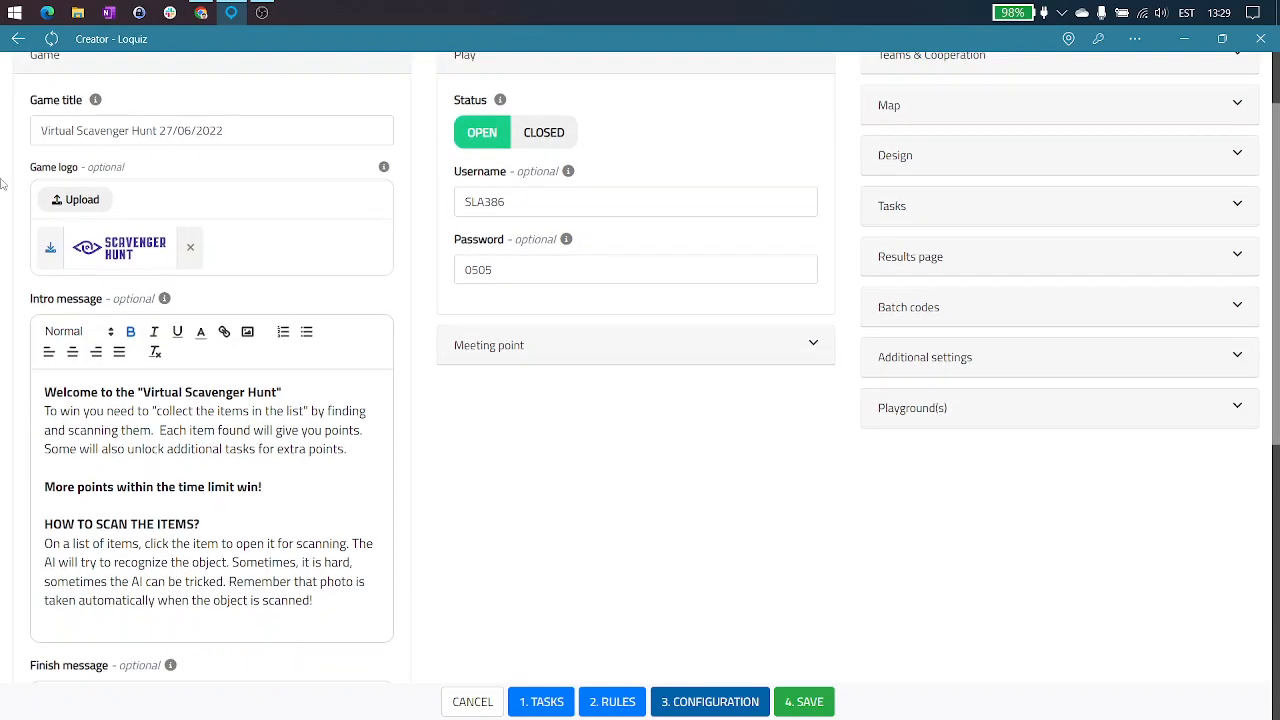
pyautogui.scroll(-1, 222, 385)
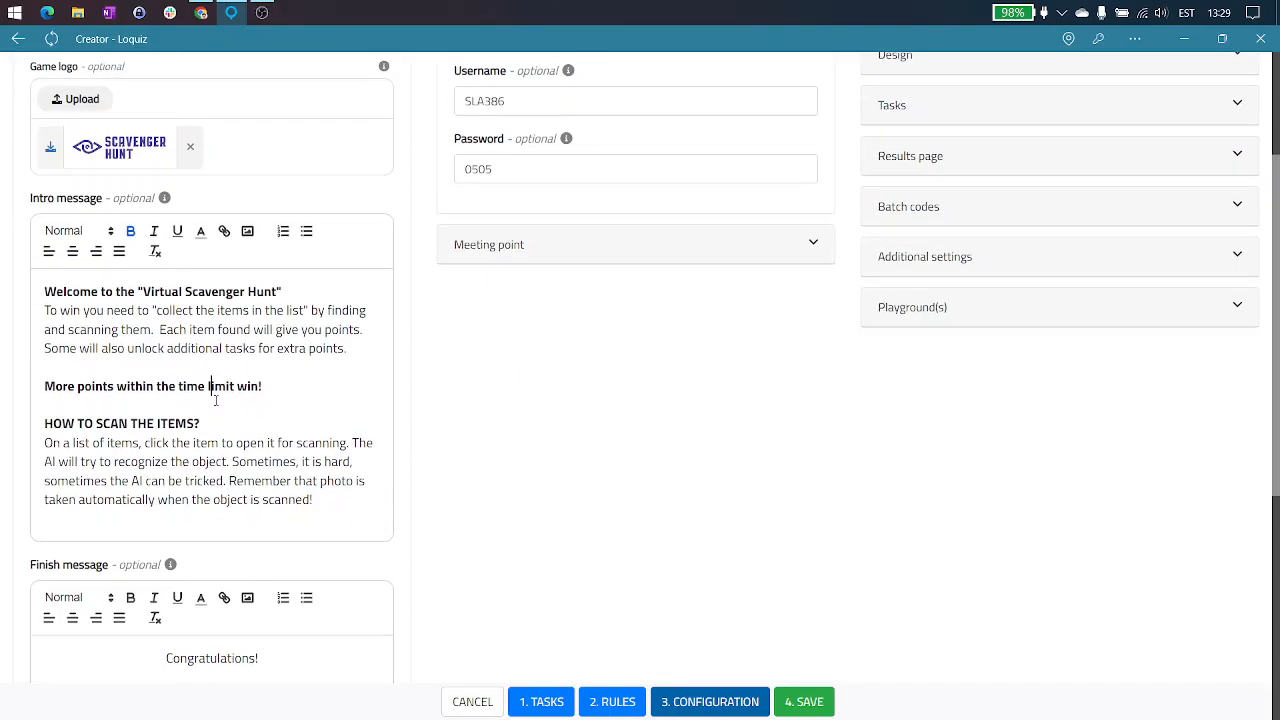
# Save the Virtual Scavenger Hunt game and finish editing it to reach its play details
pyautogui.click(800, 705)
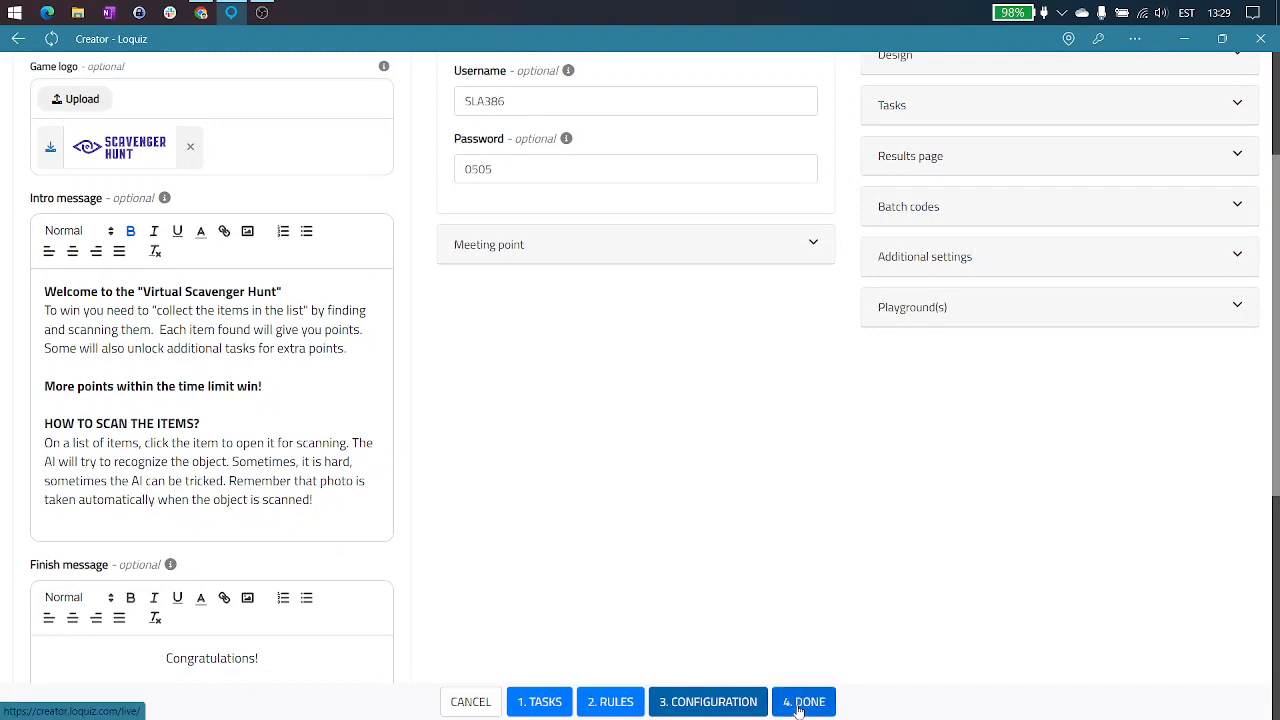
pyautogui.click(803, 703)
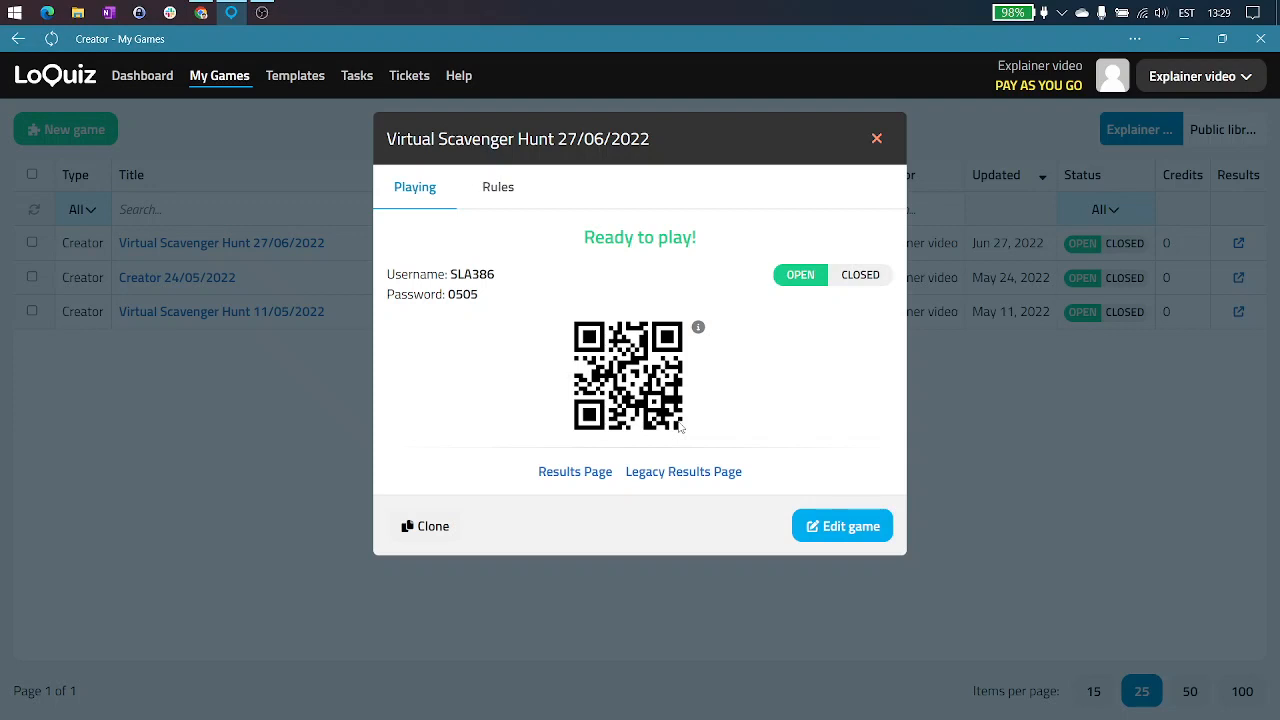
# Open the game's results page, view its standings and photowall, and return to the games list
pyautogui.click(575, 473)
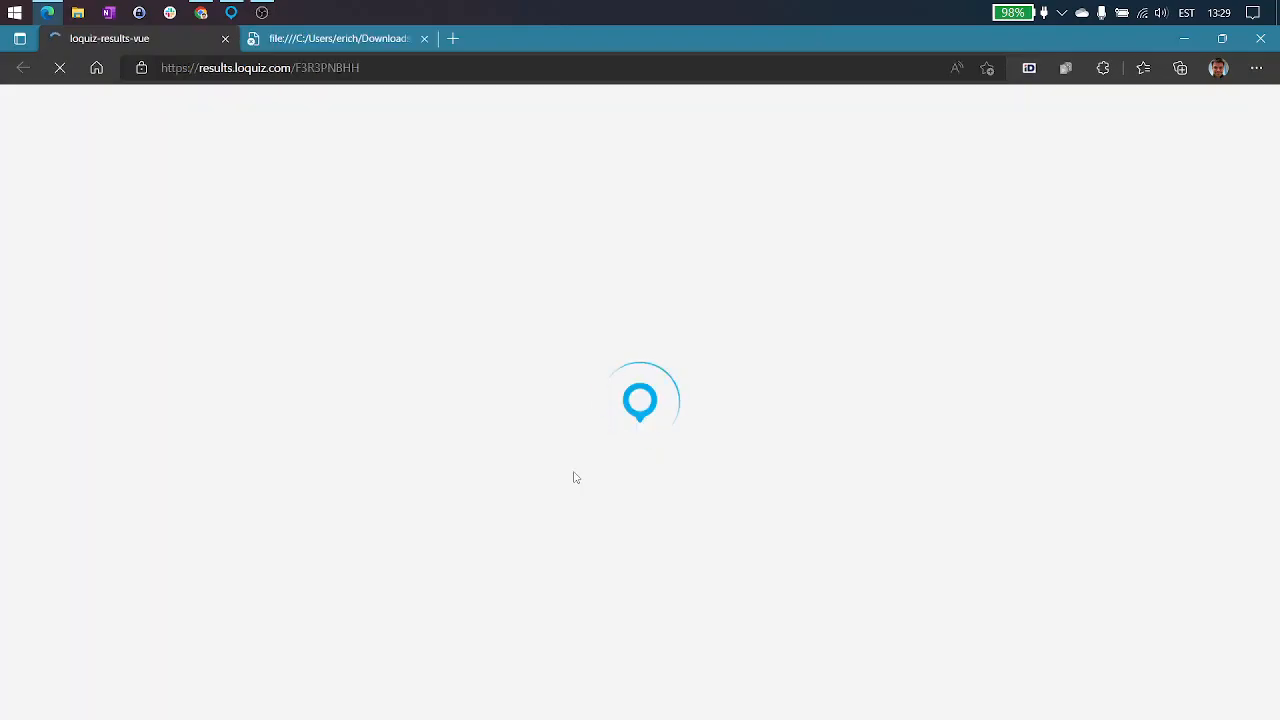
pyautogui.click(424, 38)
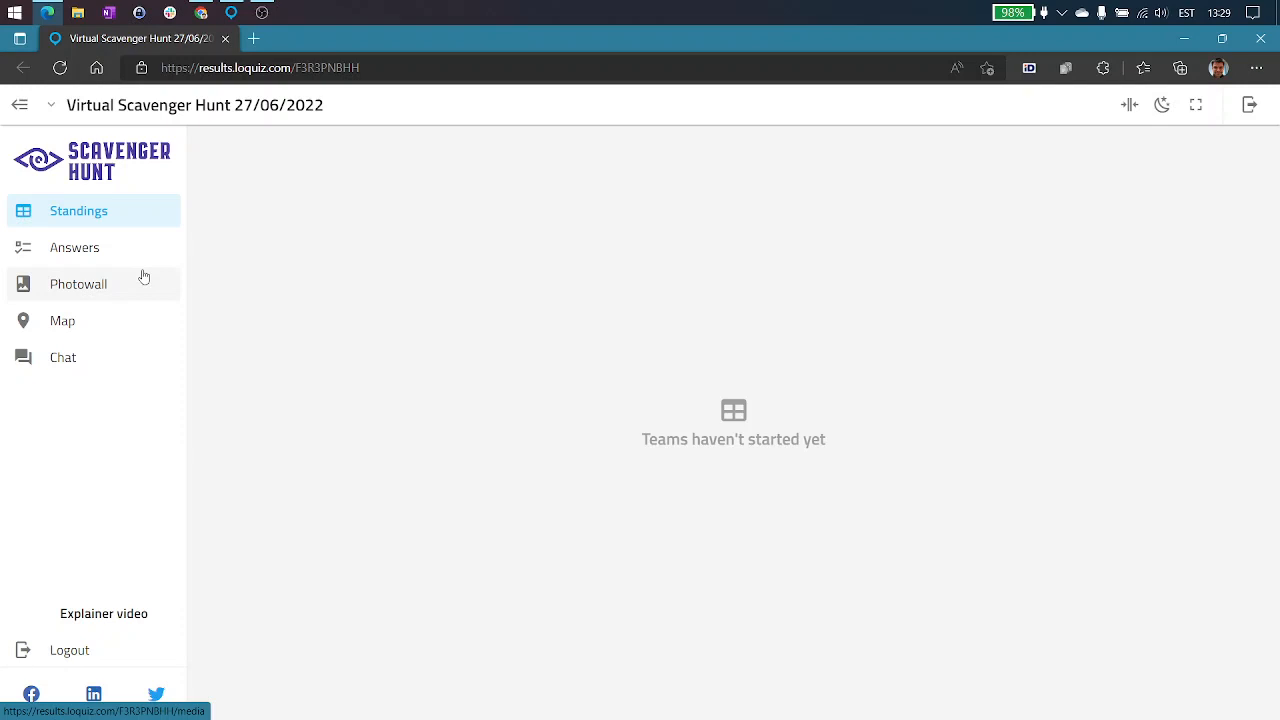
pyautogui.click(86, 292)
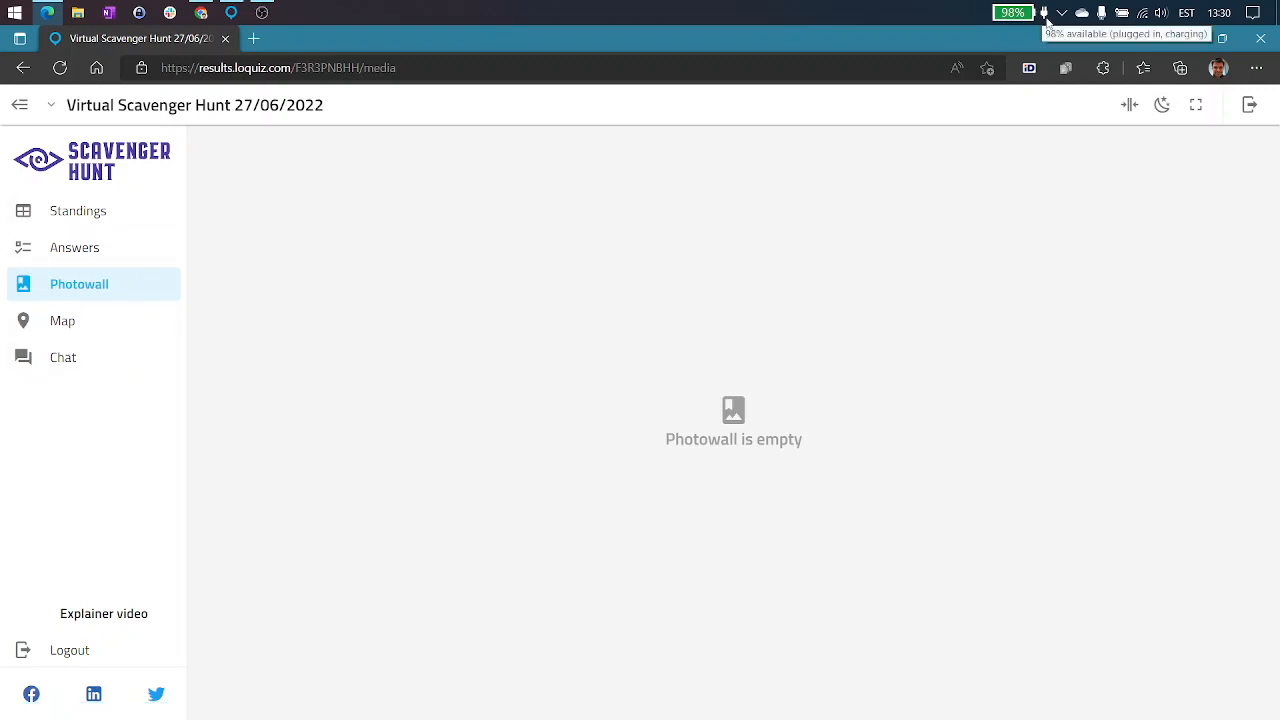
pyautogui.click(1260, 38)
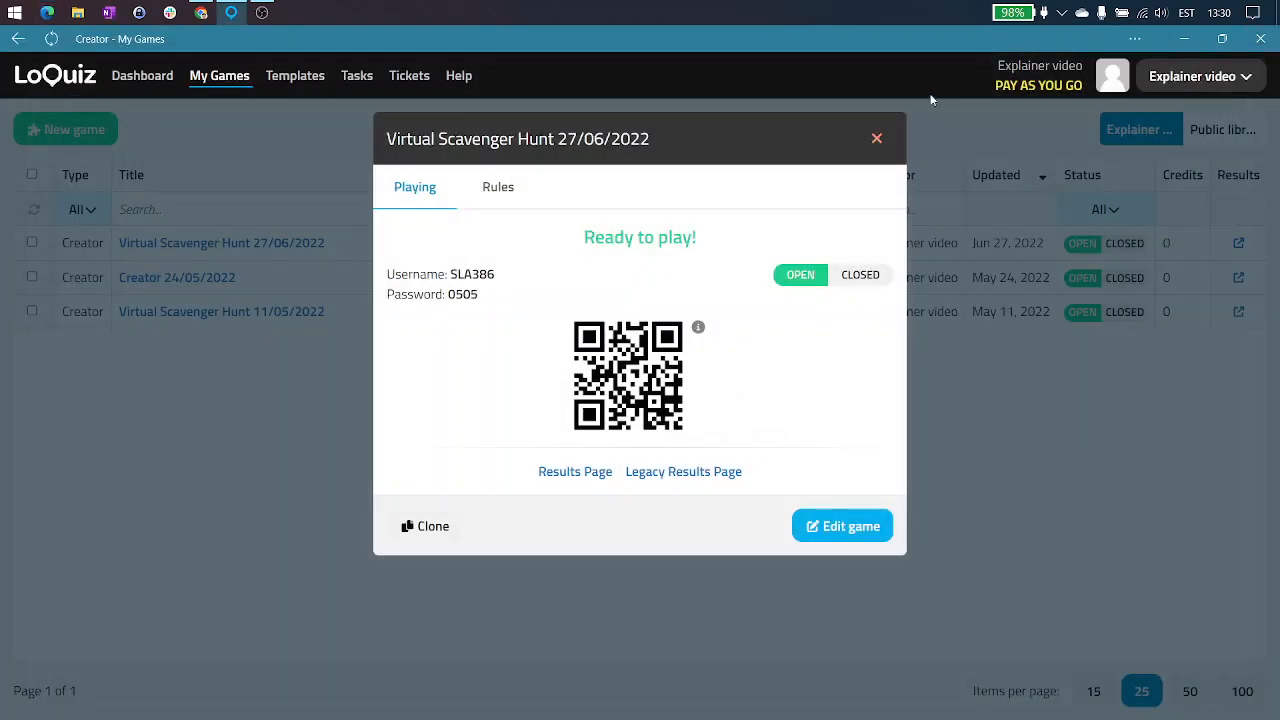
pyautogui.click(877, 138)
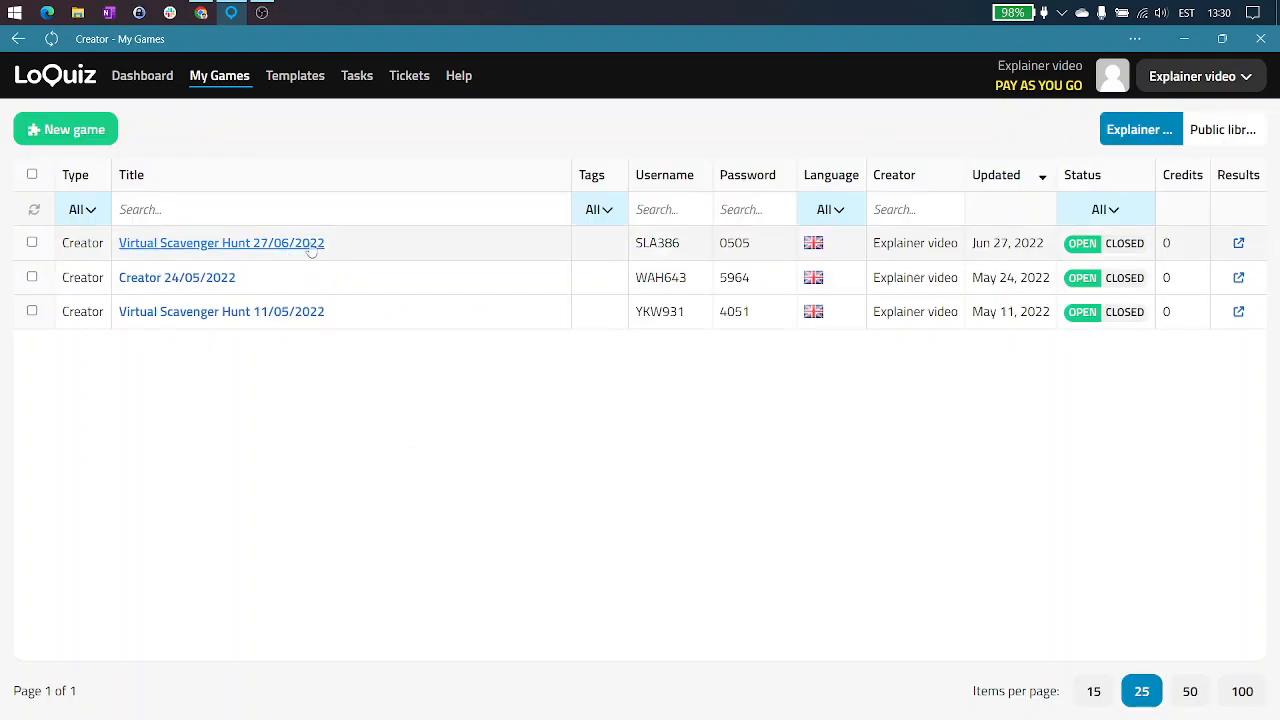
pyautogui.click(668, 209)
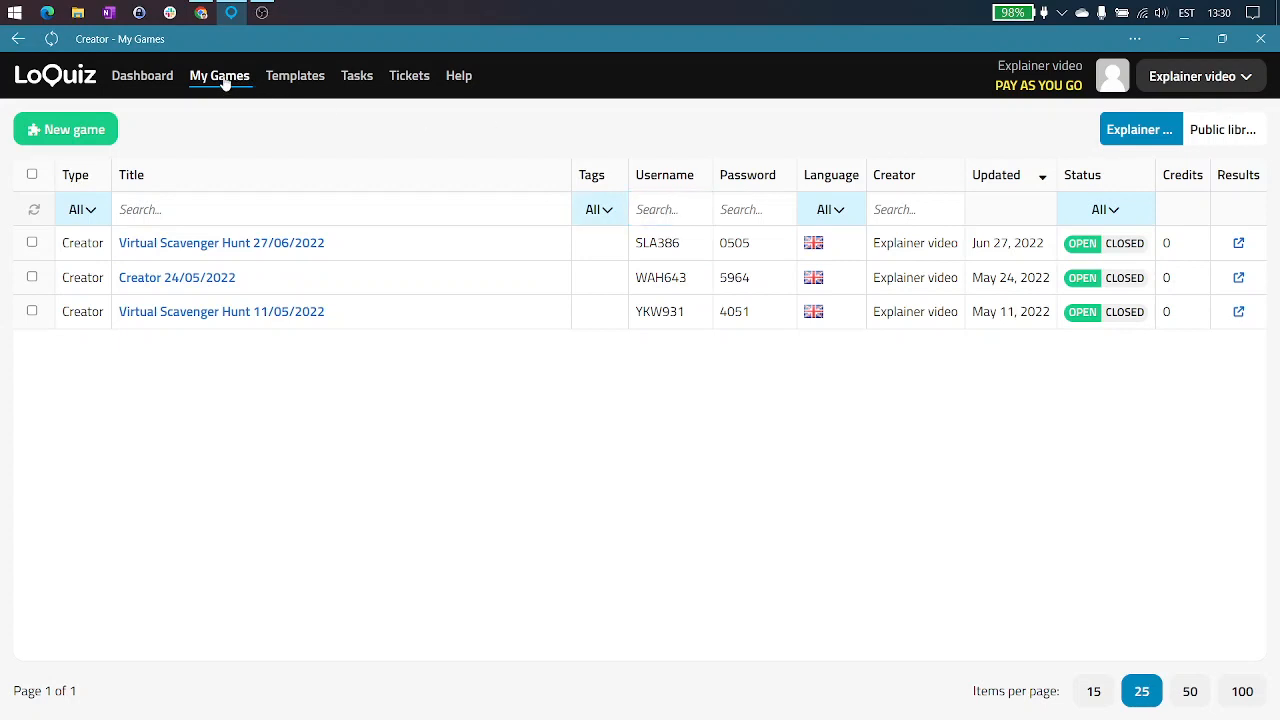
pyautogui.click(176, 218)
# Create a new Rogain game from the special tools at the end of the templates library
pyautogui.click(301, 76)
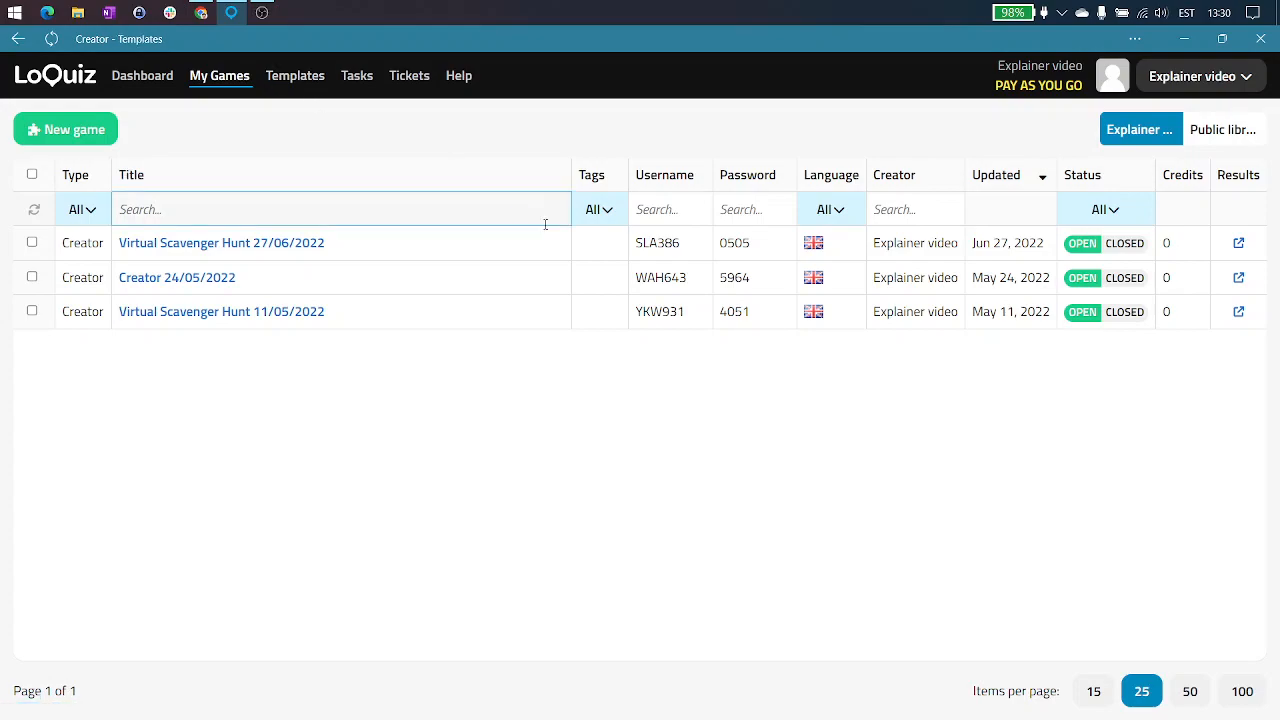
pyautogui.scroll(-15, 760, 314)
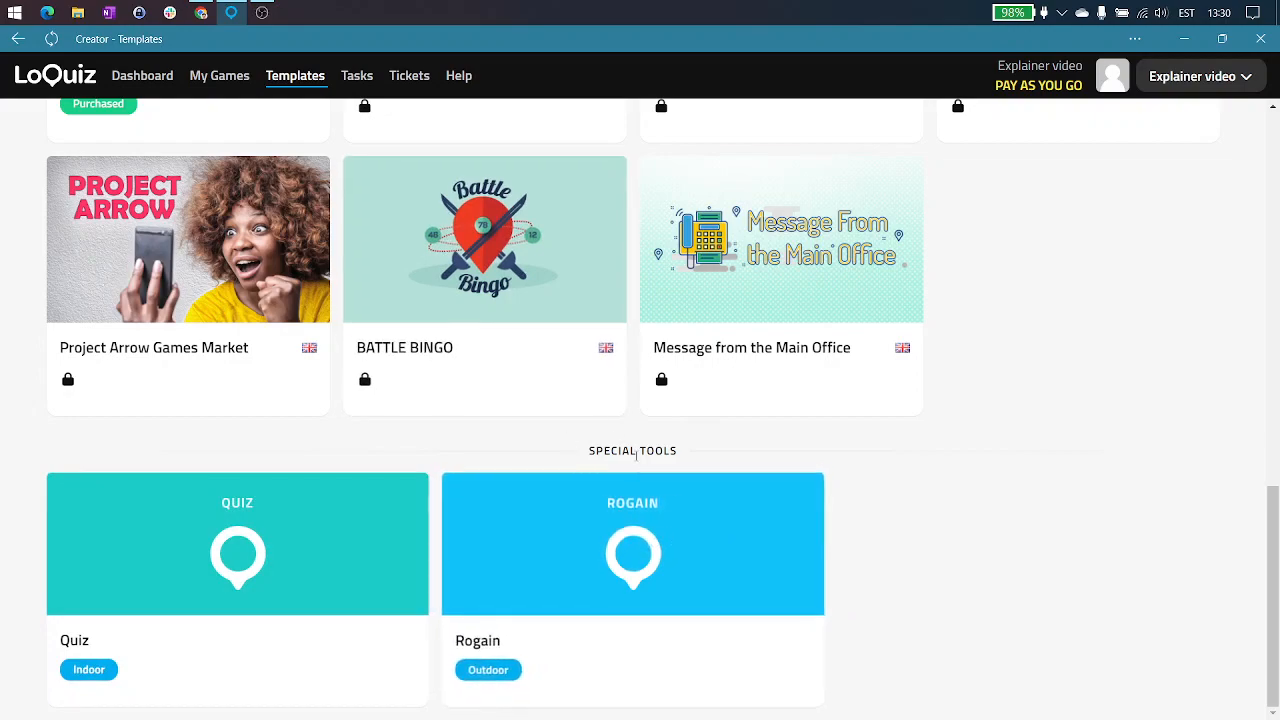
pyautogui.scroll(1, 610, 580)
pyautogui.scroll(-1, 590, 600)
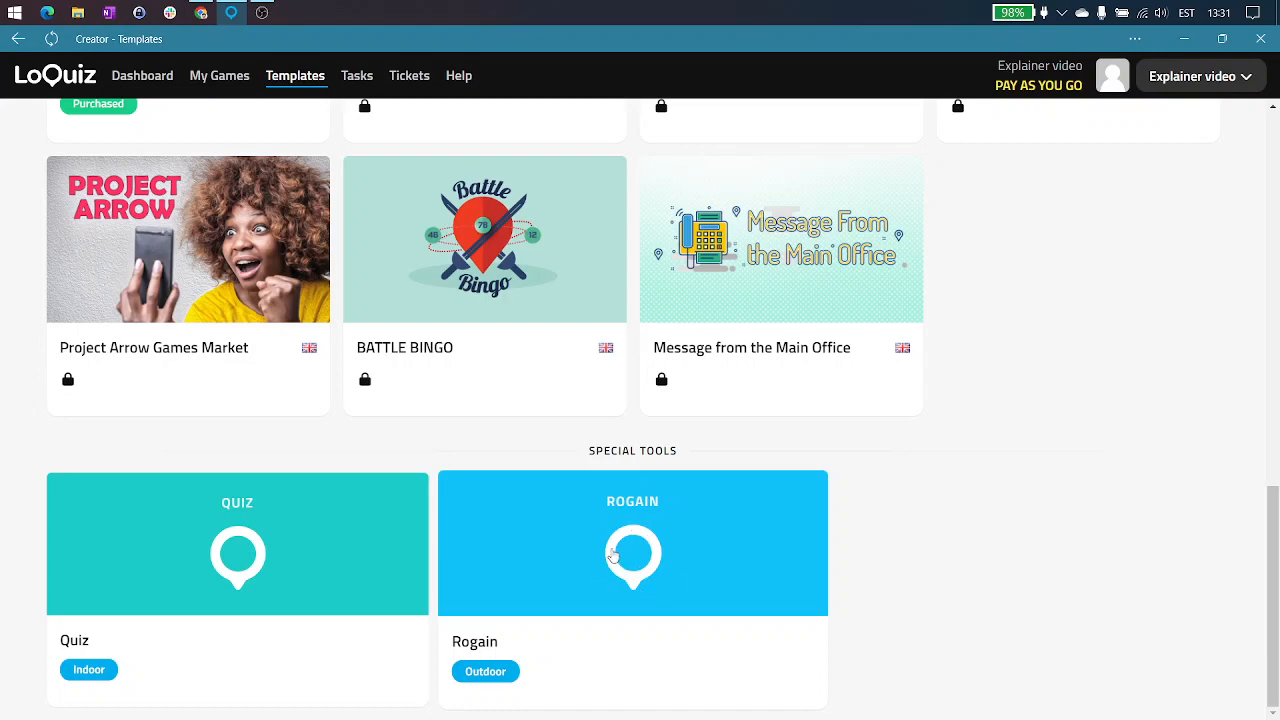
pyautogui.click(613, 555)
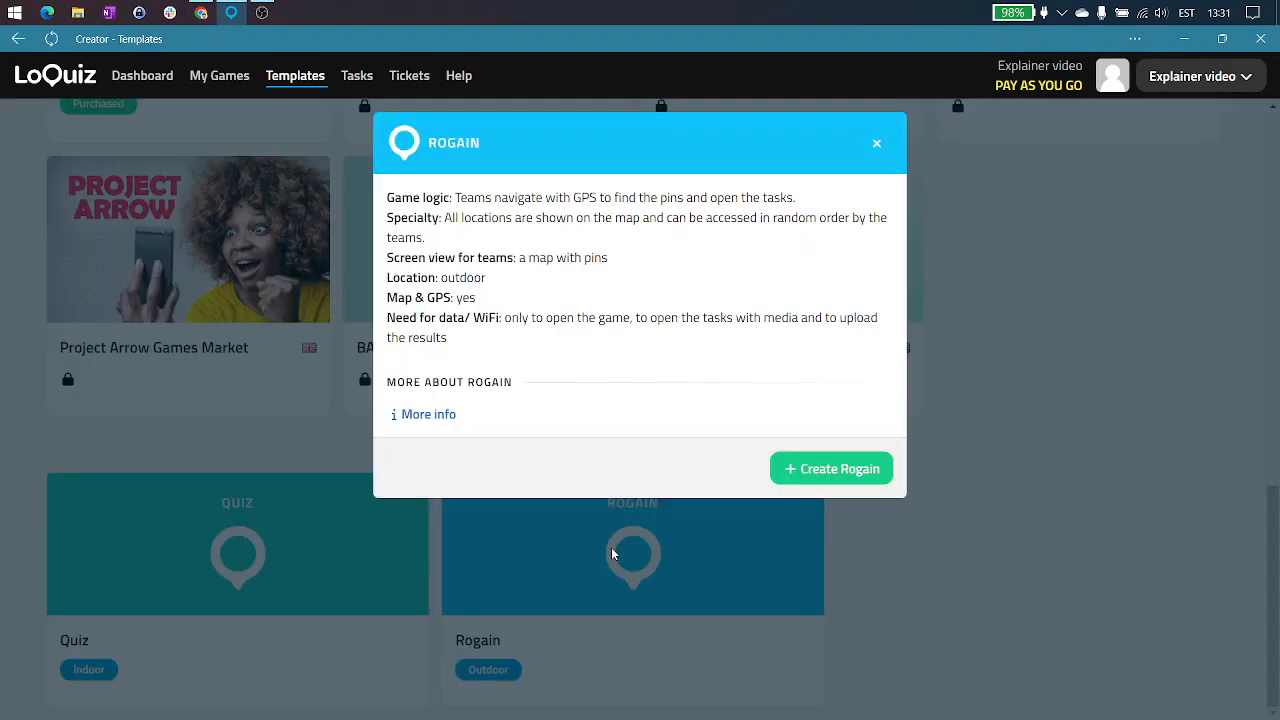
pyautogui.click(832, 468)
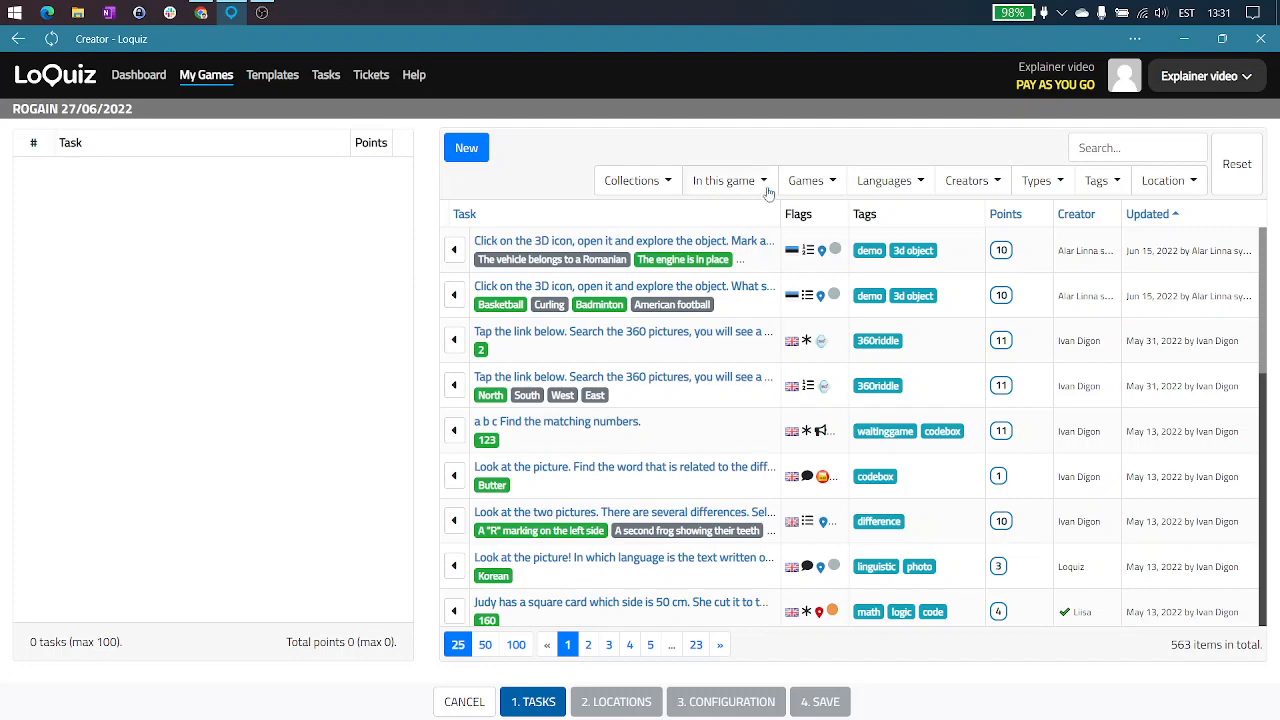
# Filter the available tasks to the Public library collection and look over the list
pyautogui.click(667, 183)
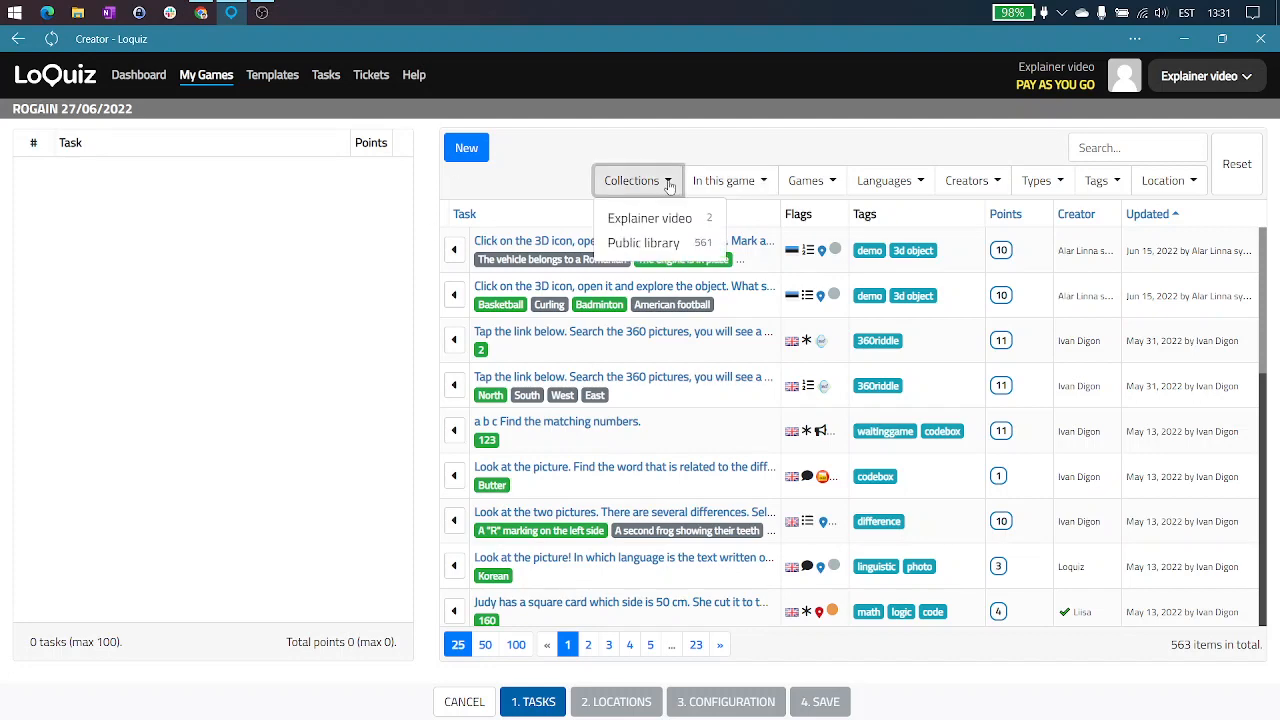
pyautogui.click(668, 242)
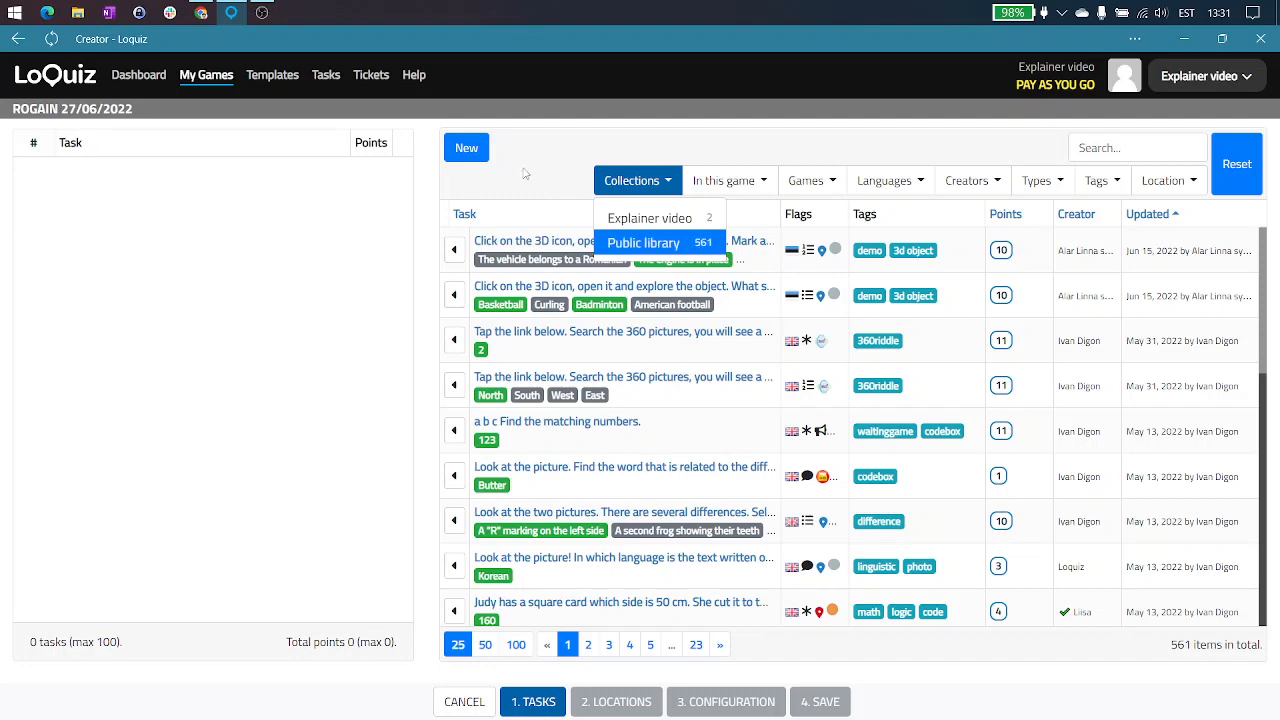
pyautogui.click(562, 181)
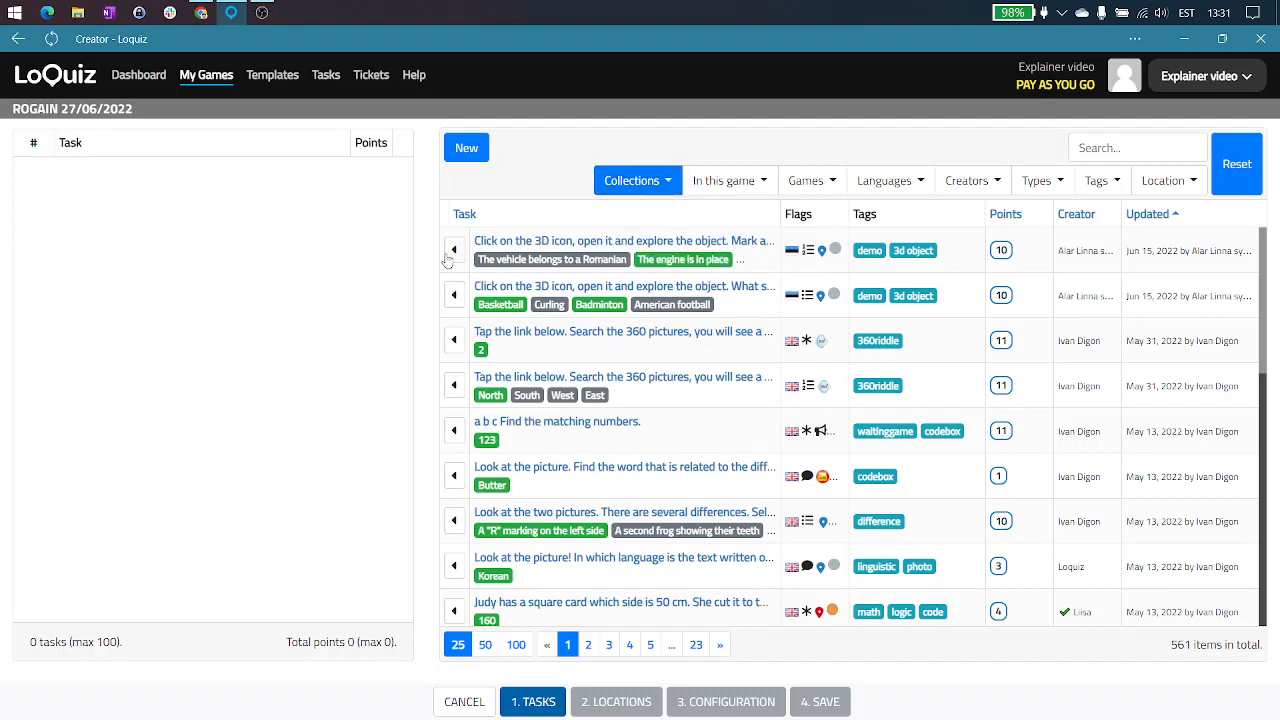
pyautogui.scroll(-3, 508, 358)
pyautogui.scroll(3, 500, 355)
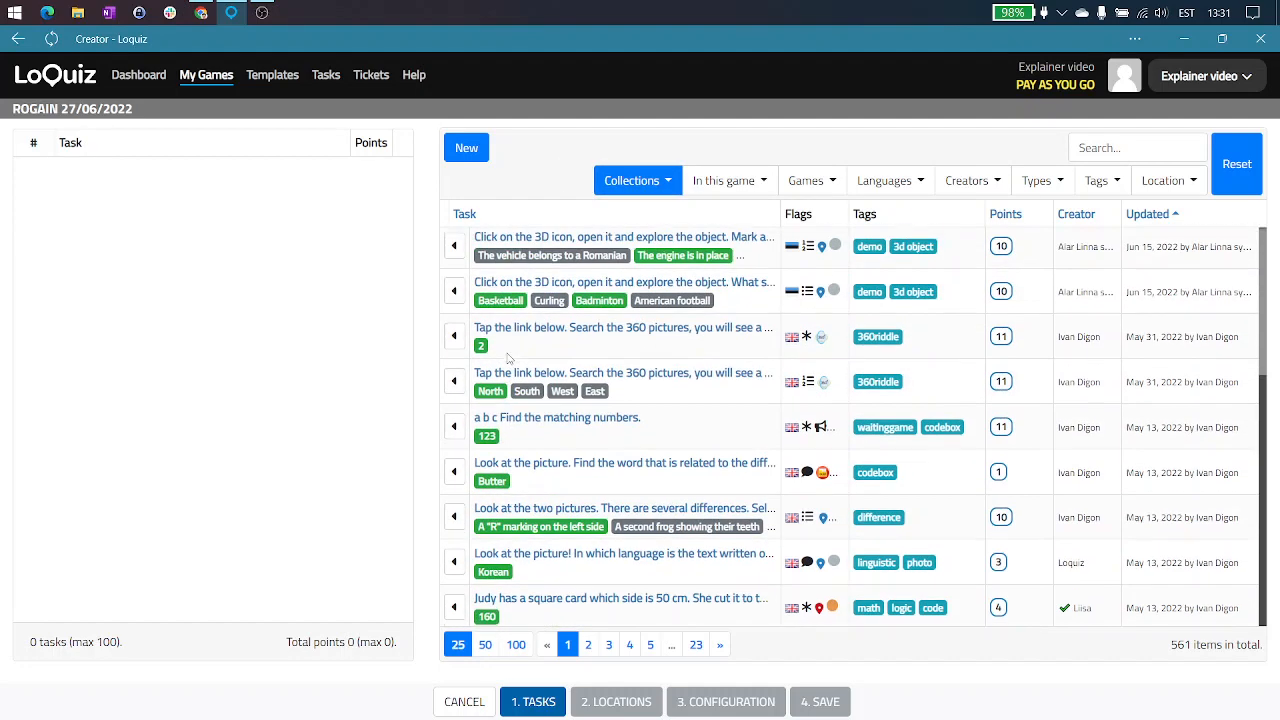
# Add five library tasks to the game: the 360 pictures riddle answered 2, matching numbers, Butter word, two-picture differences and Korean text
pyautogui.click(454, 340)
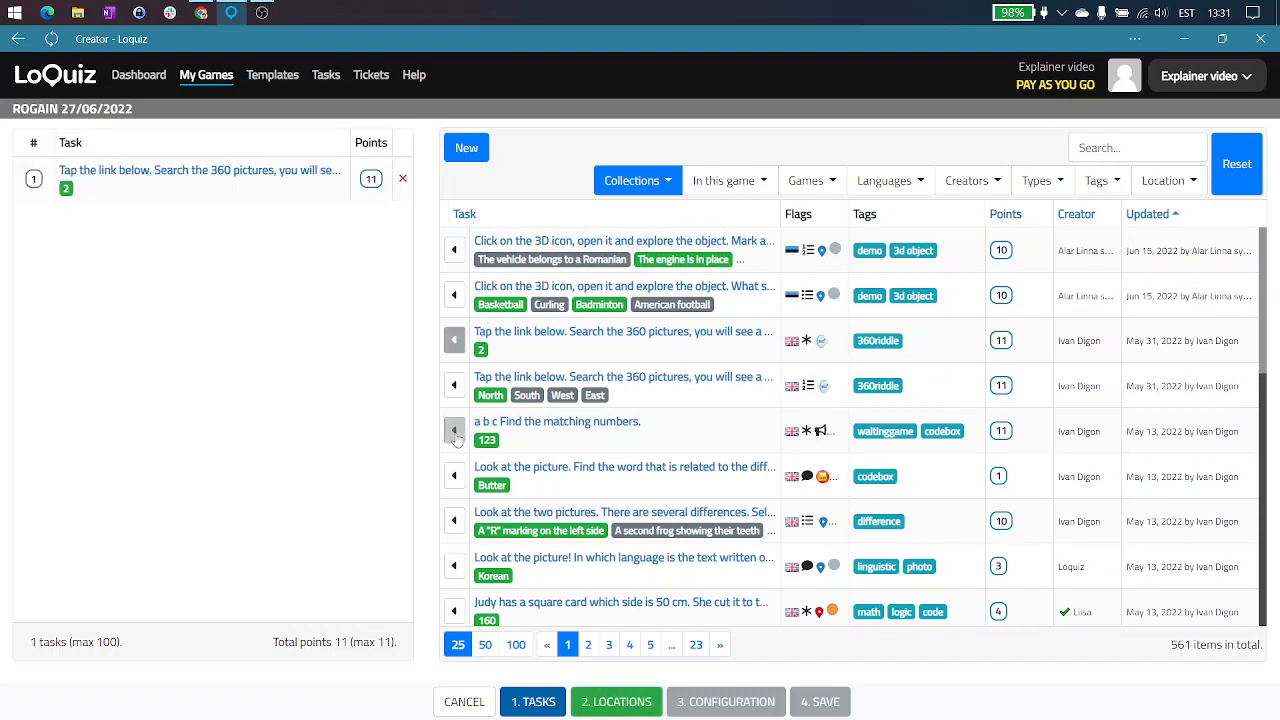
pyautogui.click(454, 430)
pyautogui.click(454, 476)
pyautogui.click(454, 521)
pyautogui.click(454, 566)
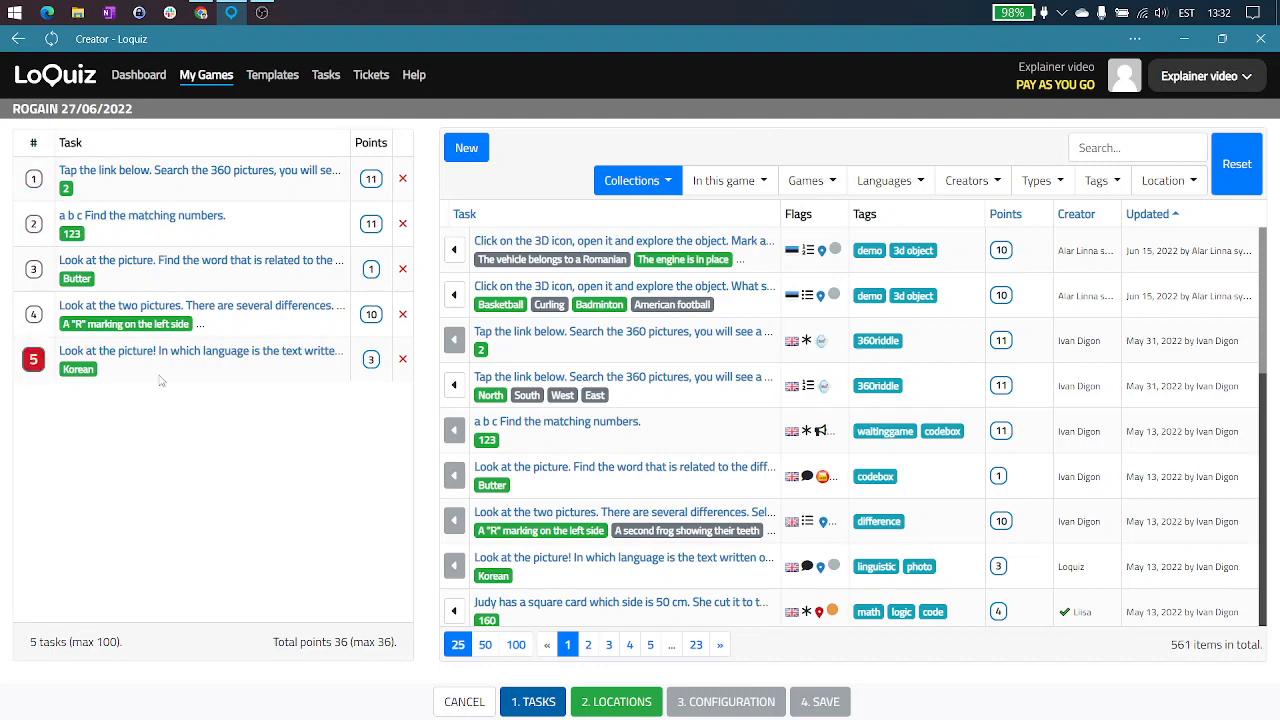
# Place the 360 riddle, matching numbers and Butter tasks on the Tallinn map between Järvevana tee and Ülemiste järv
pyautogui.click(616, 701)
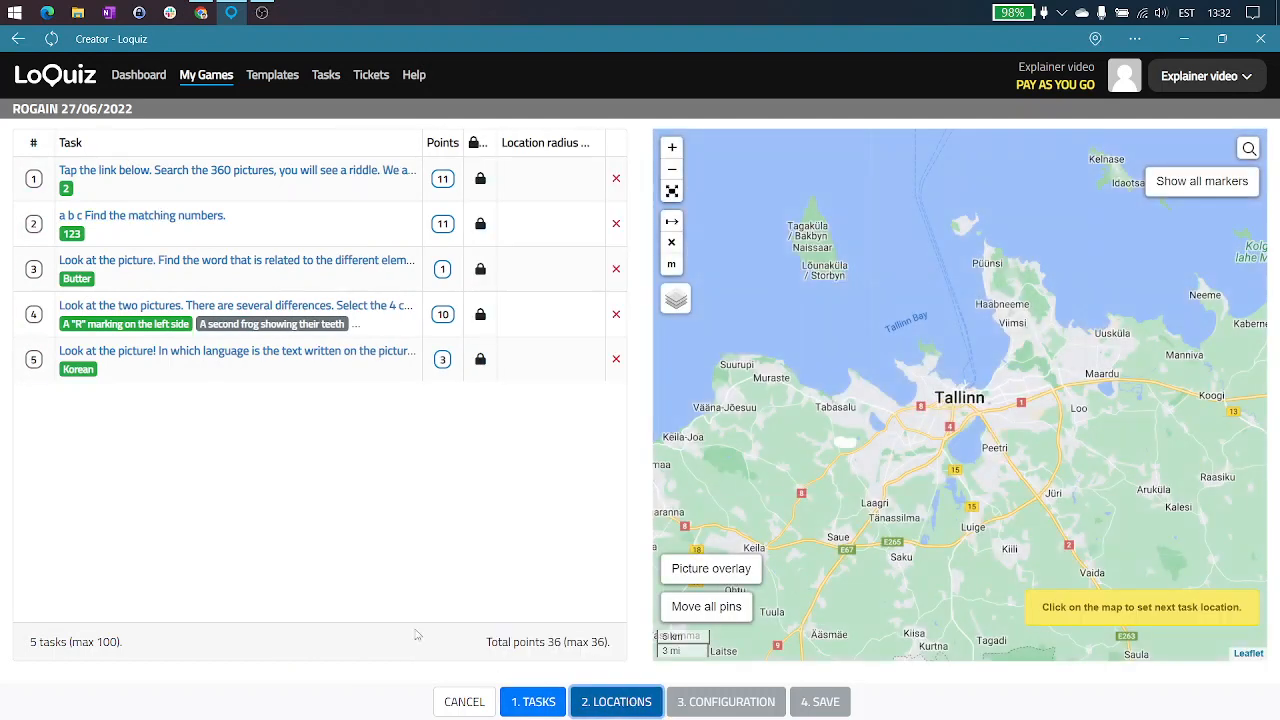
pyautogui.moveTo(973, 428); pyautogui.dragTo(936, 339)
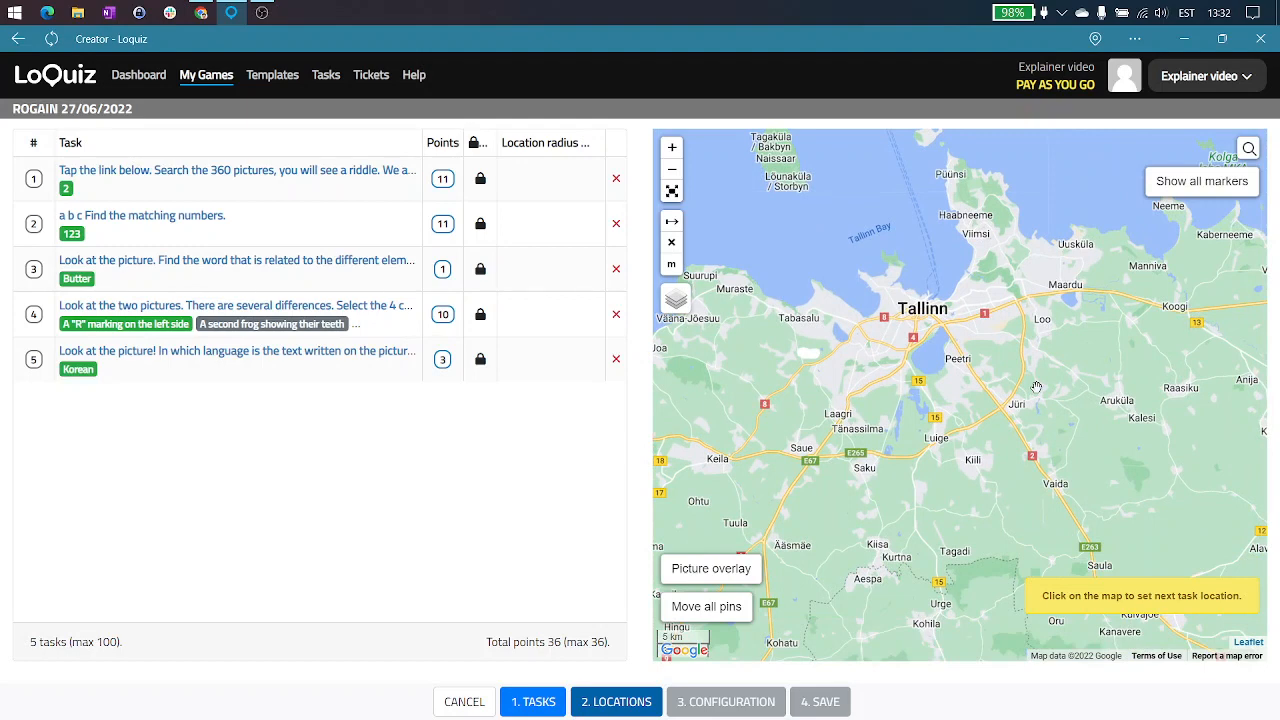
pyautogui.scroll(2, 891, 308)
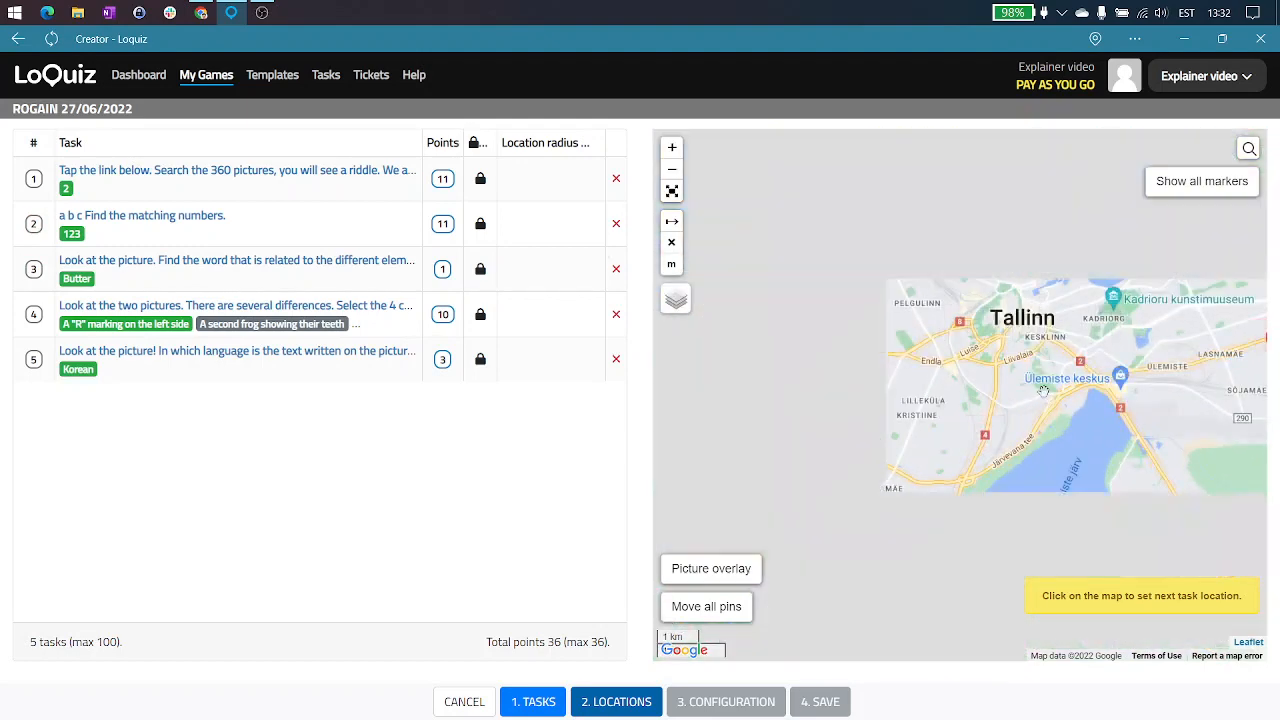
pyautogui.scroll(3, 1043, 391)
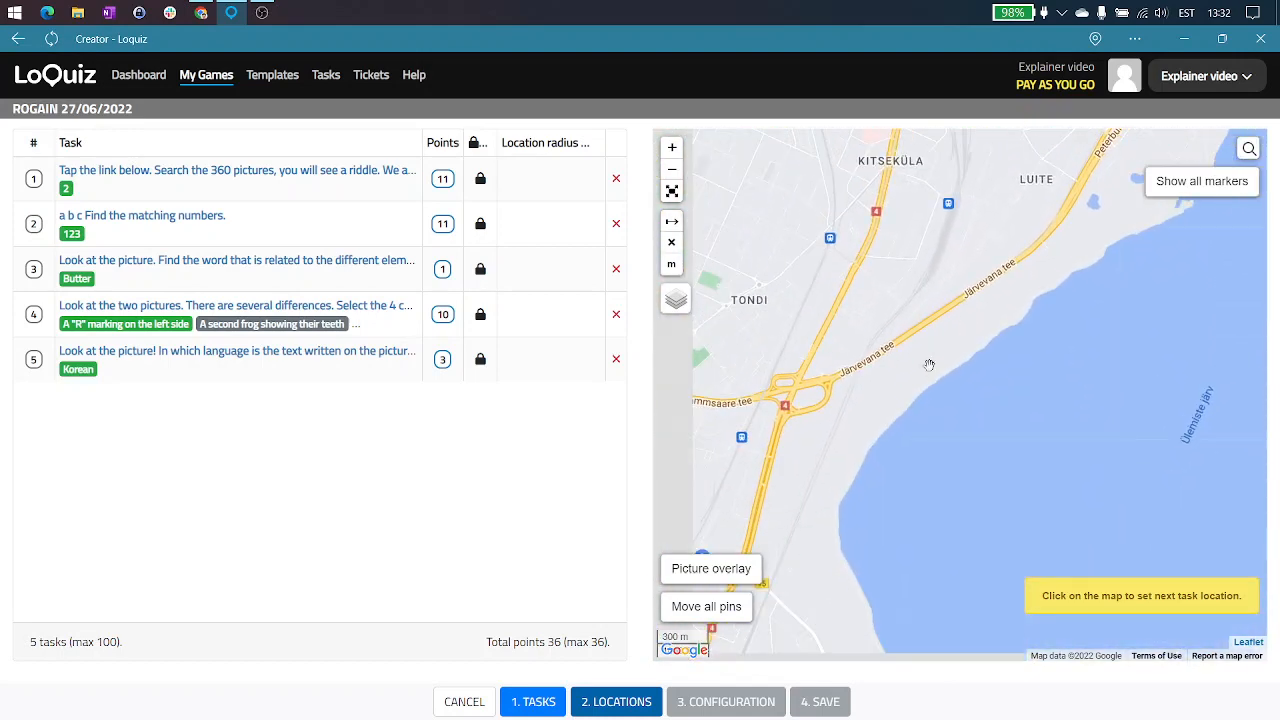
pyautogui.scroll(2, 929, 365)
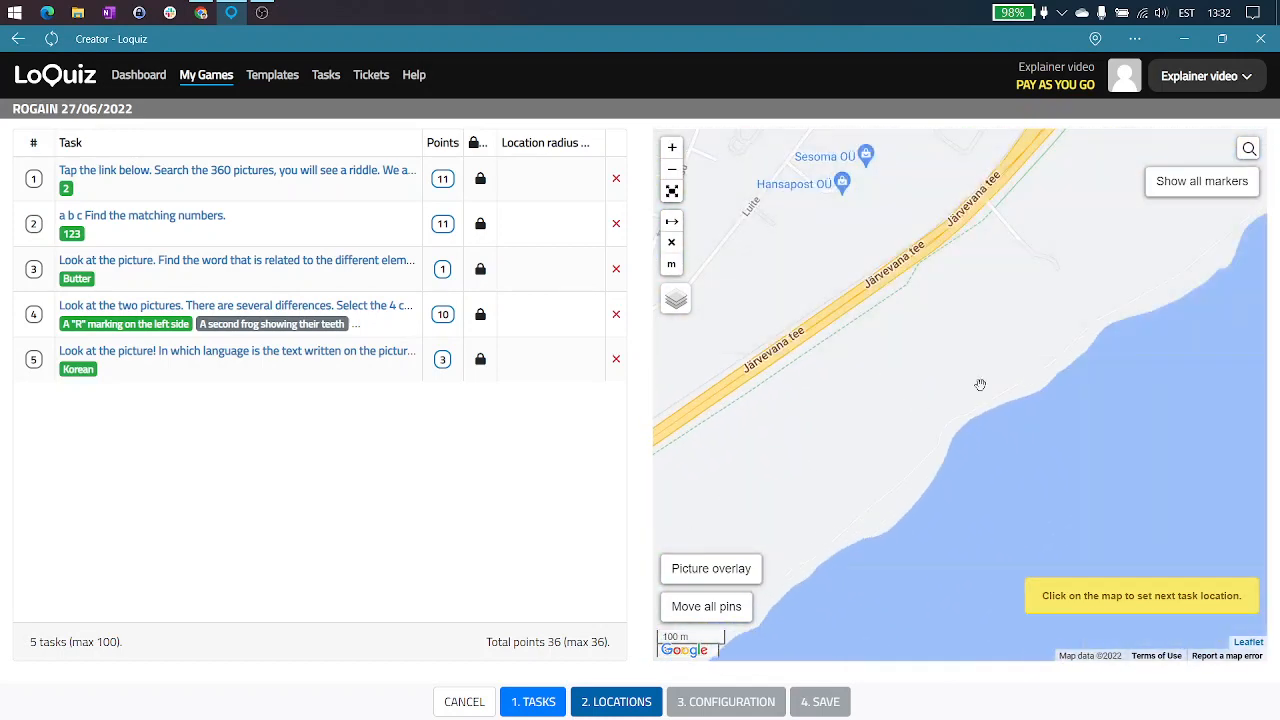
pyautogui.scroll(-4, 980, 384)
pyautogui.scroll(4, 990, 300)
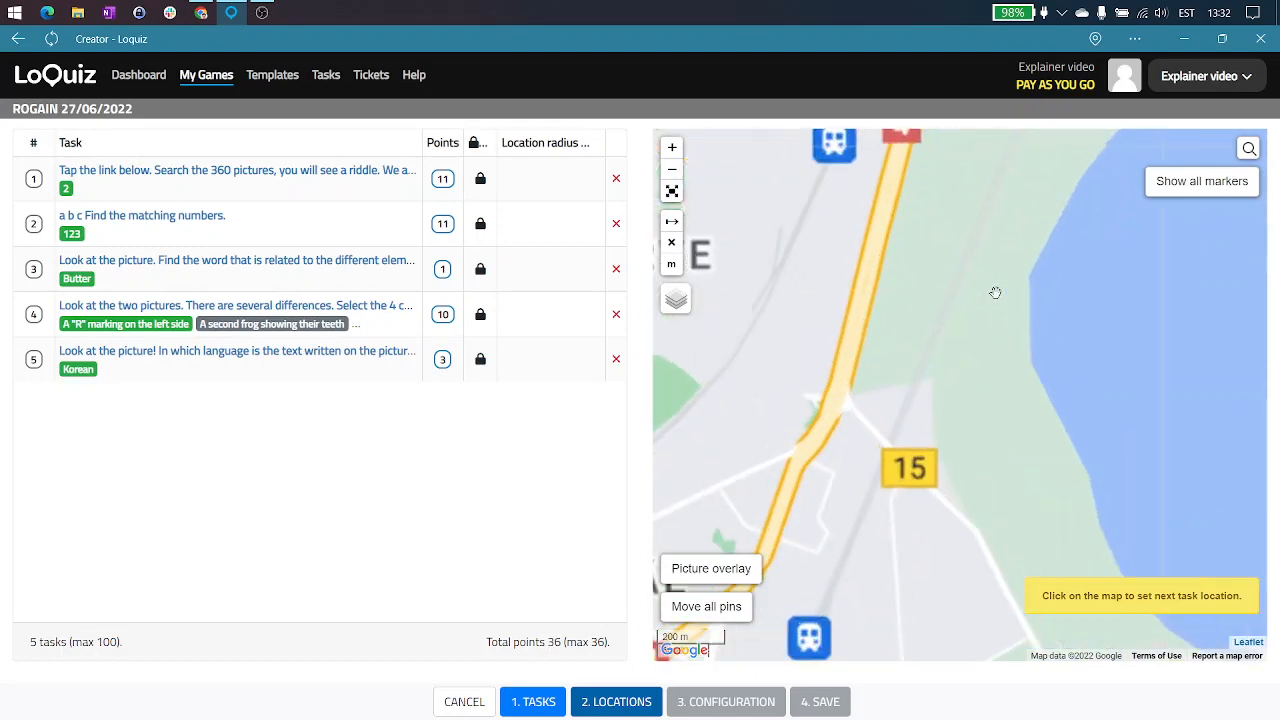
pyautogui.scroll(2, 970, 300)
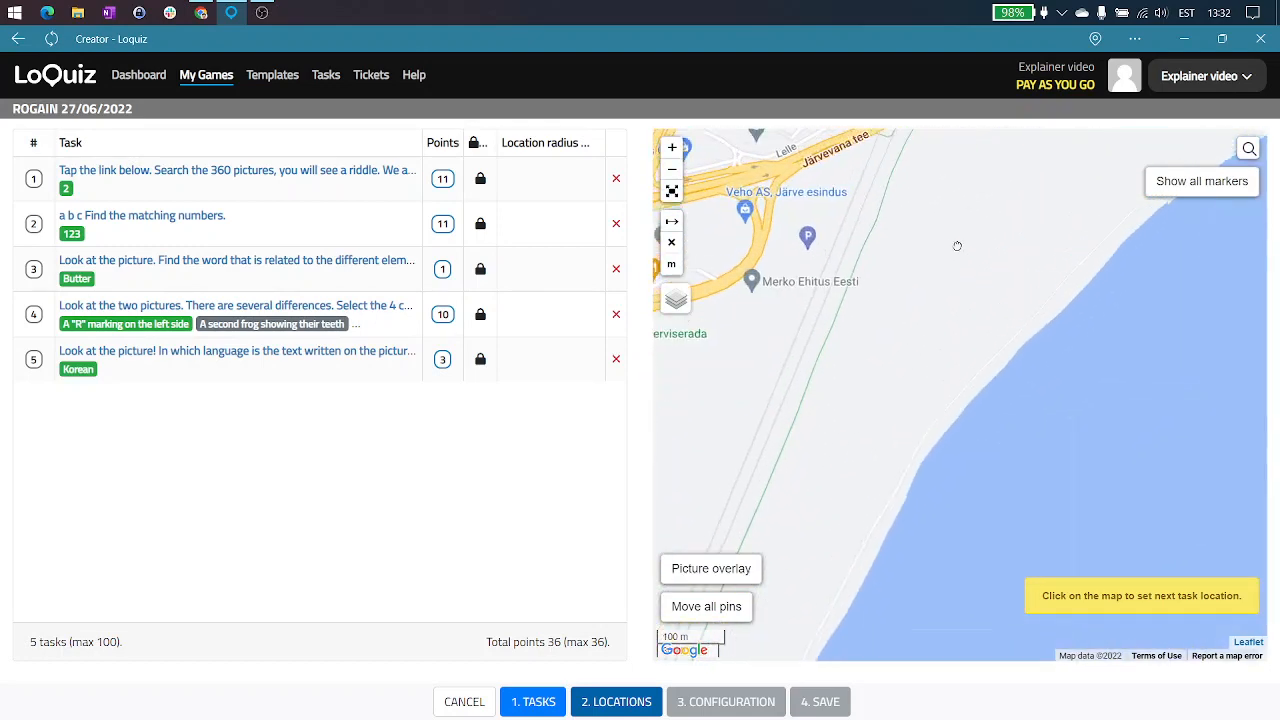
pyautogui.moveTo(957, 246); pyautogui.dragTo(874, 357)
pyautogui.moveTo(1005, 301); pyautogui.dragTo(903, 363)
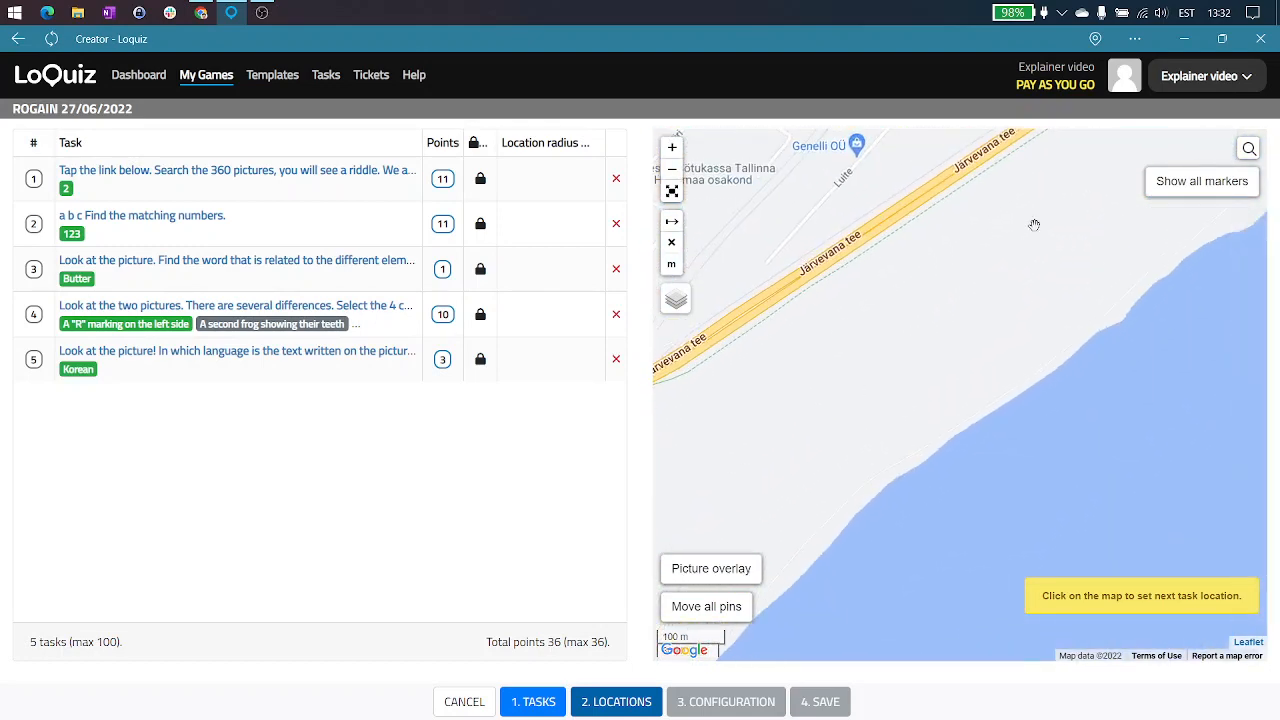
pyautogui.press('ctrl')
pyautogui.press('ctrl')
pyautogui.click(812, 376)
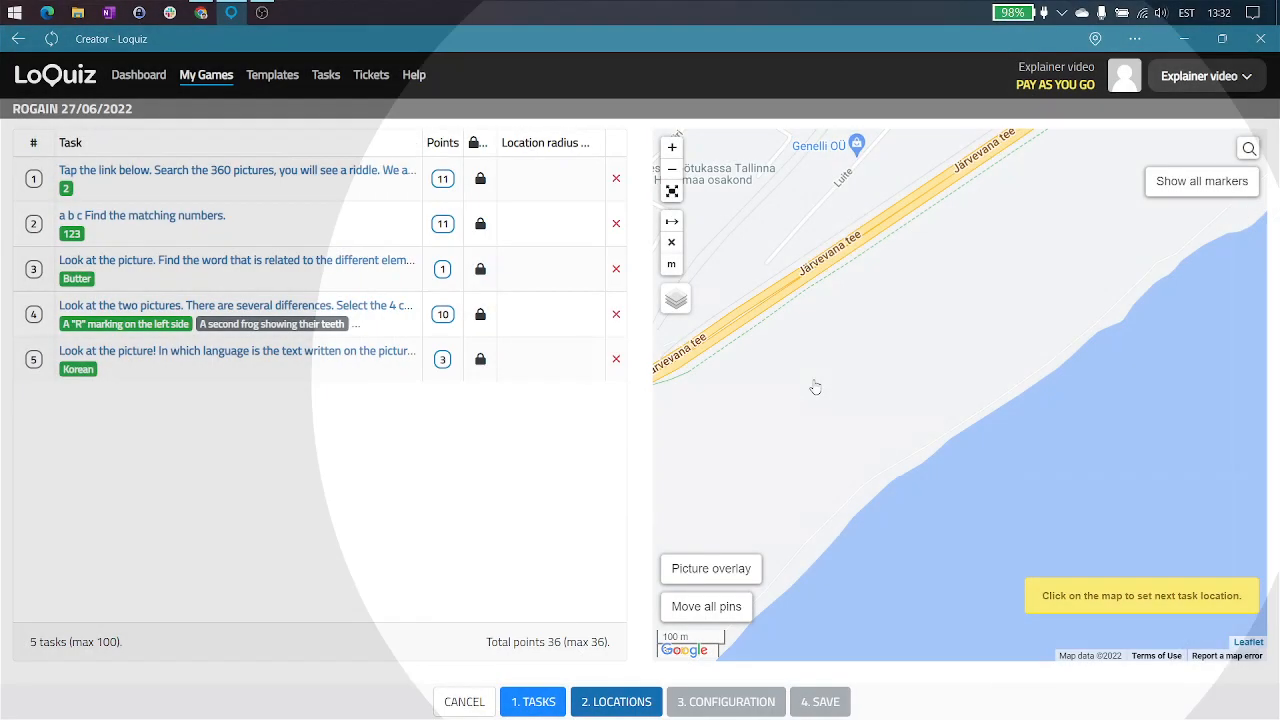
pyautogui.click(890, 318)
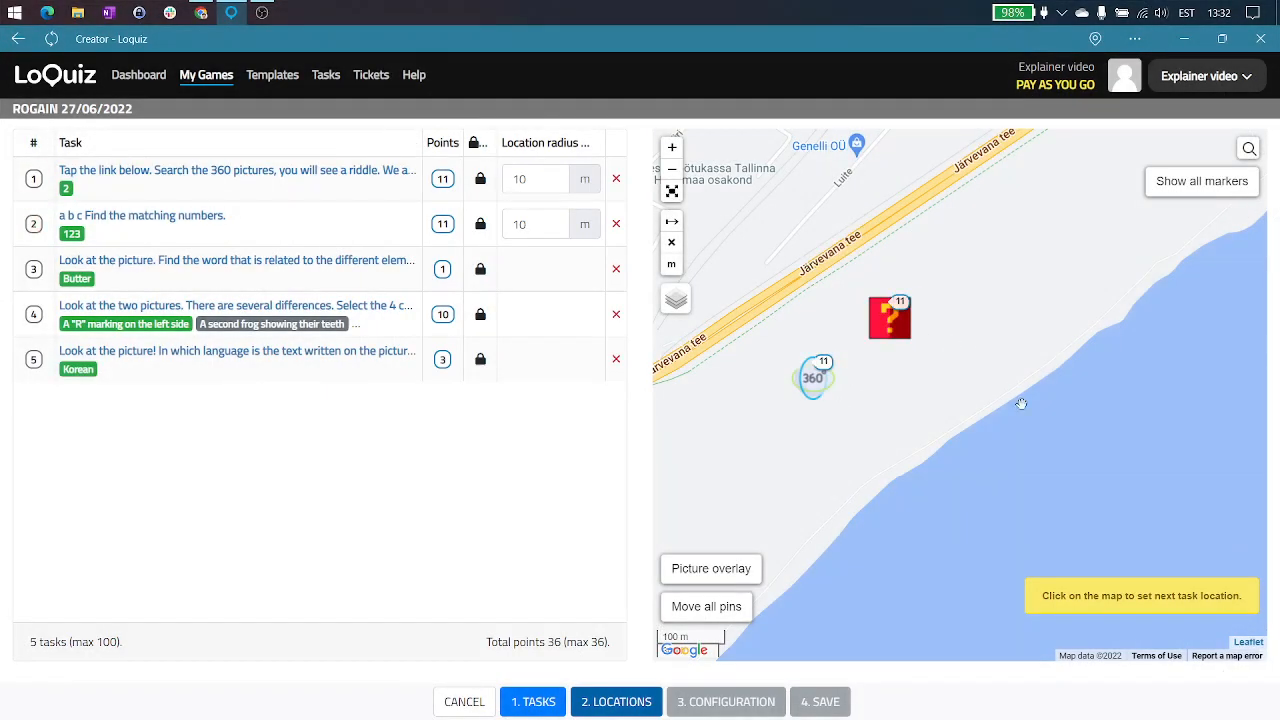
pyautogui.click(1032, 262)
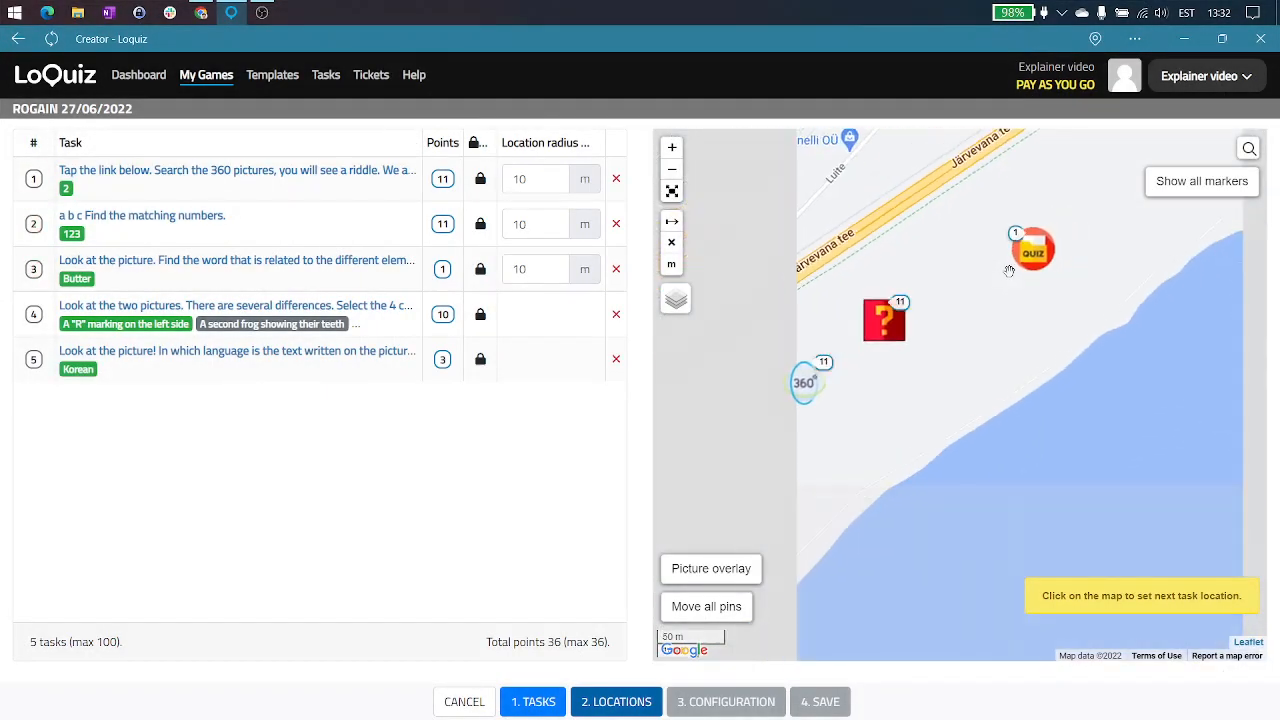
# Move the three placed task pins southwest to the area east of Pärnu mnt, just south of Järve Terviserada
pyautogui.scroll(-1, 1006, 294)
pyautogui.moveTo(941, 423)
pyautogui.mouseDown()
pyautogui.moveTo(1011, 359)
pyautogui.moveTo(1056, 288)
pyautogui.mouseUp()
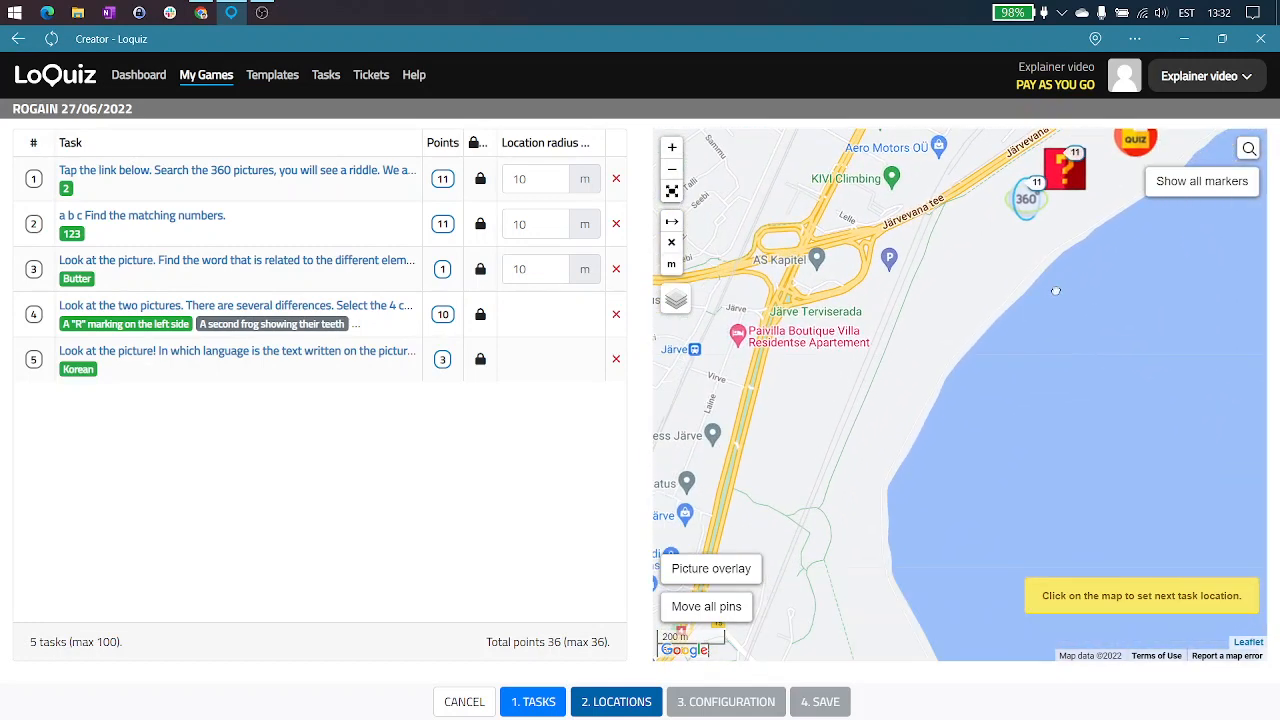
pyautogui.moveTo(1042, 218); pyautogui.dragTo(990, 276)
pyautogui.moveTo(1048, 160)
pyautogui.mouseDown()
pyautogui.moveTo(765, 493)
pyautogui.moveTo(765, 453)
pyautogui.mouseUp()
pyautogui.moveTo(974, 259); pyautogui.dragTo(803, 379)
pyautogui.moveTo(1136, 140)
pyautogui.mouseDown()
pyautogui.moveTo(873, 408)
pyautogui.moveTo(822, 428)
pyautogui.mouseUp()
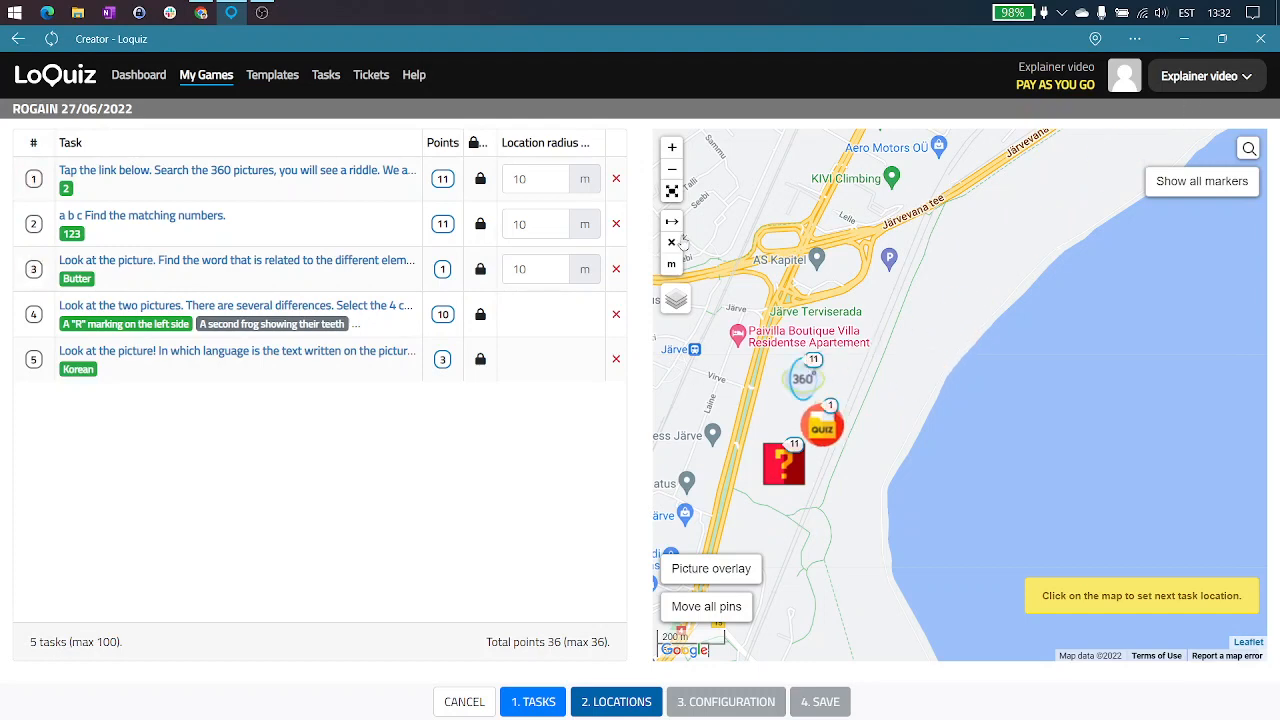
# Shift the 360 riddle pin slightly southwest and place the two-picture differences and Korean text tasks on the map north of it
pyautogui.scroll(-2, 866, 500)
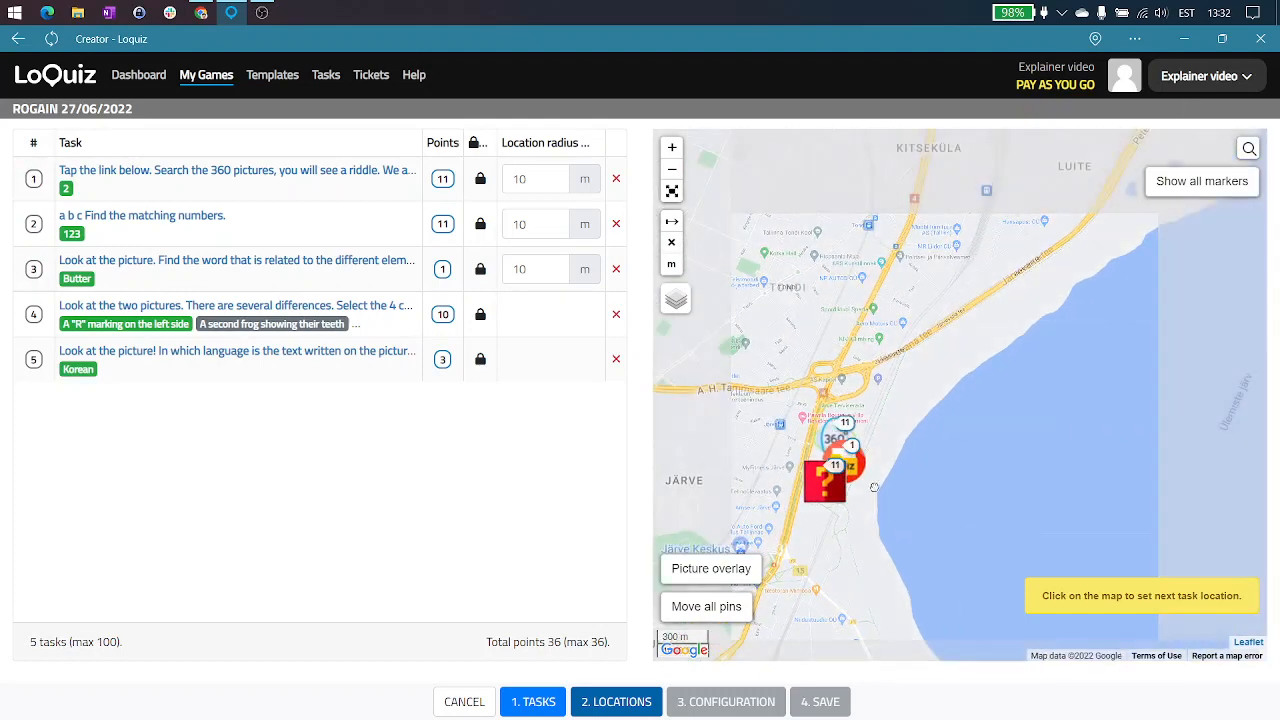
pyautogui.moveTo(861, 536); pyautogui.dragTo(940, 406)
pyautogui.scroll(3, 916, 386)
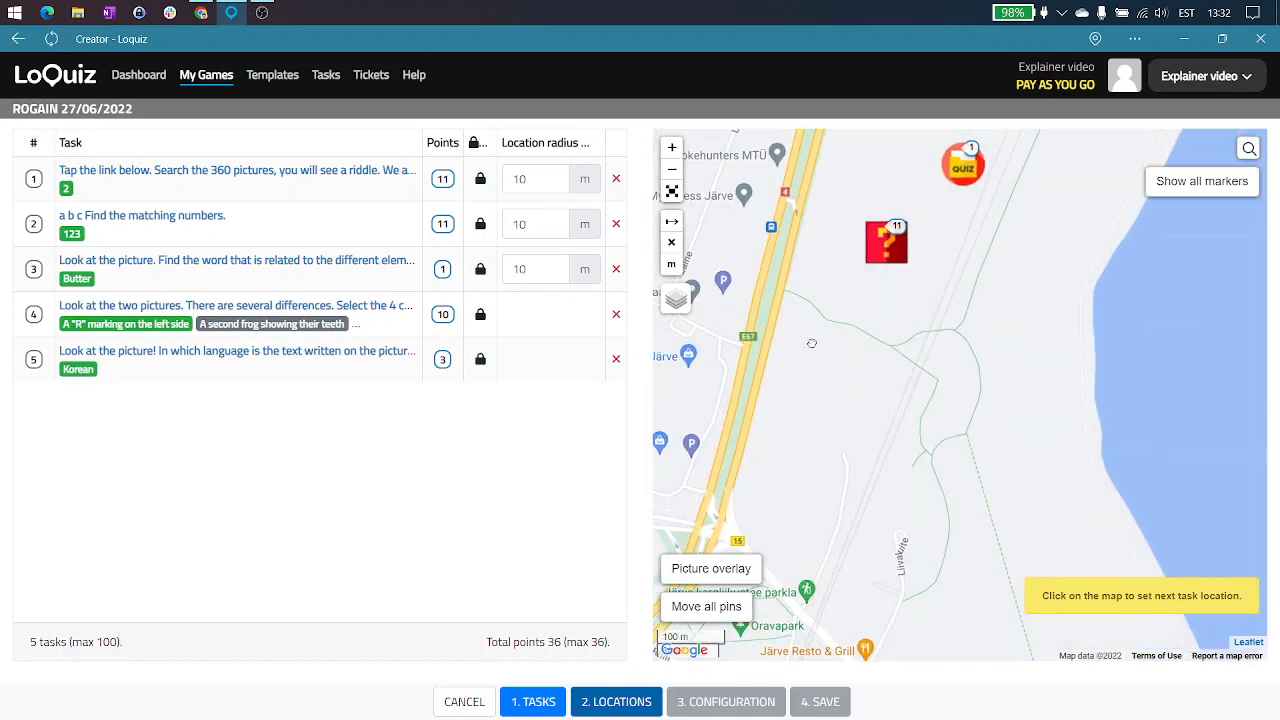
pyautogui.moveTo(1020, 253); pyautogui.dragTo(880, 443)
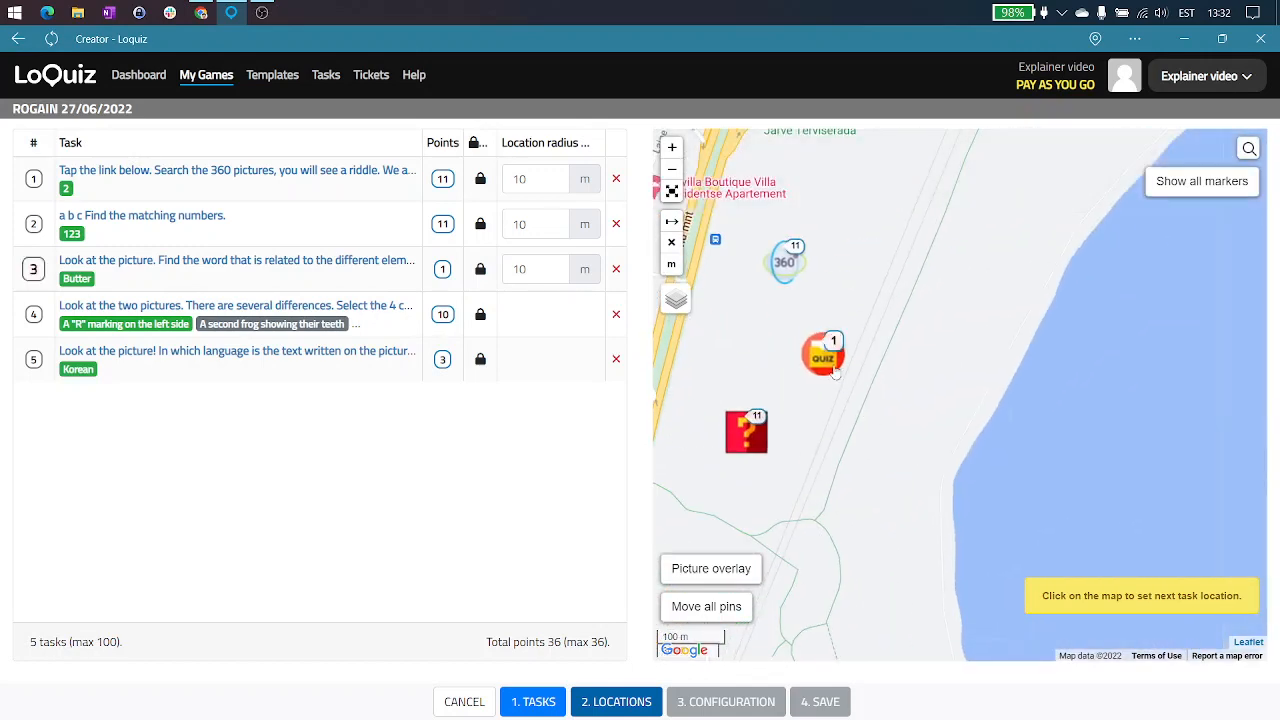
pyautogui.moveTo(789, 260)
pyautogui.mouseDown()
pyautogui.moveTo(866, 408)
pyautogui.moveTo(795, 380)
pyautogui.moveTo(758, 309)
pyautogui.mouseUp()
pyautogui.click(907, 238)
pyautogui.click(824, 208)
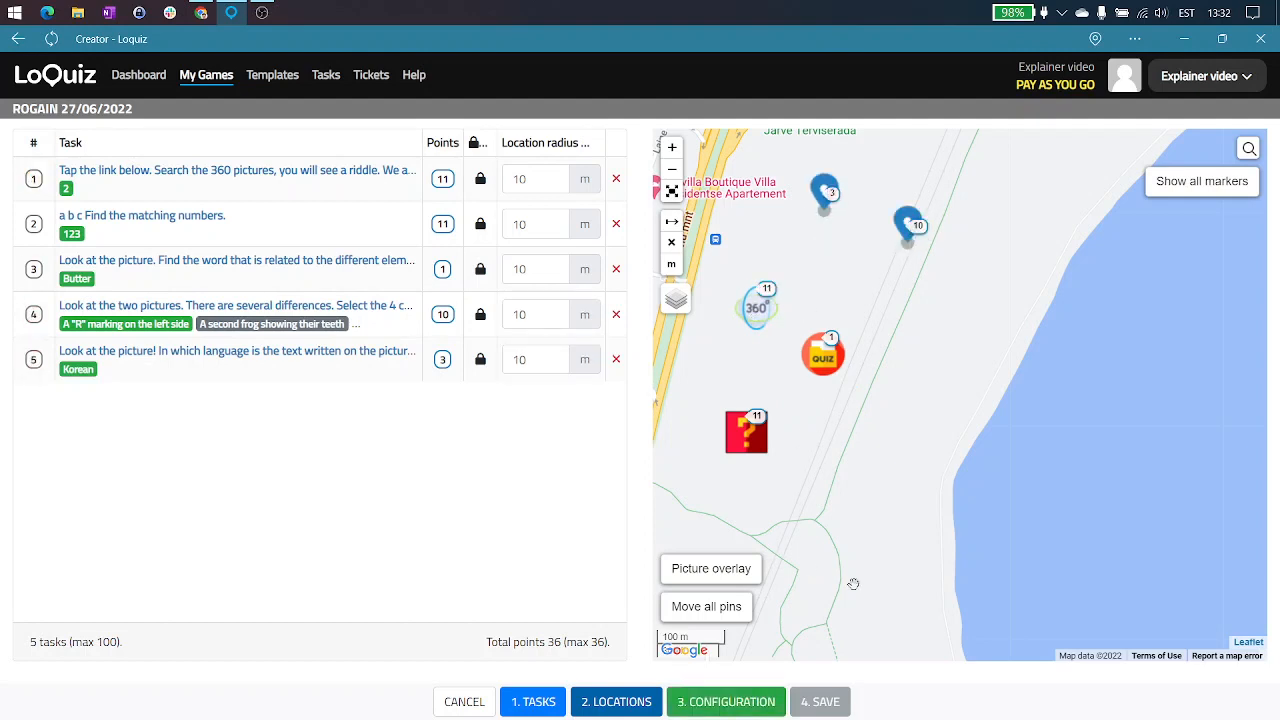
# Preview the Google satellite base map and change the map layer to OSM
pyautogui.moveTo(905, 308); pyautogui.dragTo(1001, 489)
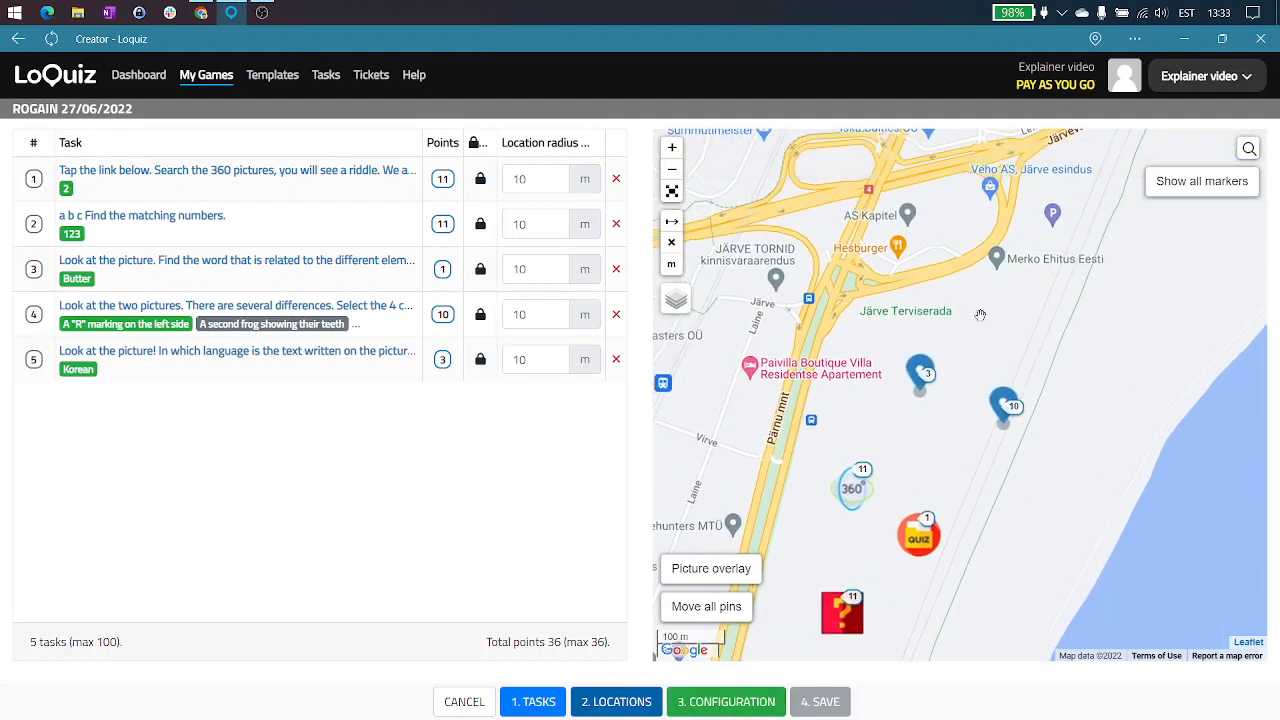
pyautogui.moveTo(980, 315); pyautogui.dragTo(1037, 220)
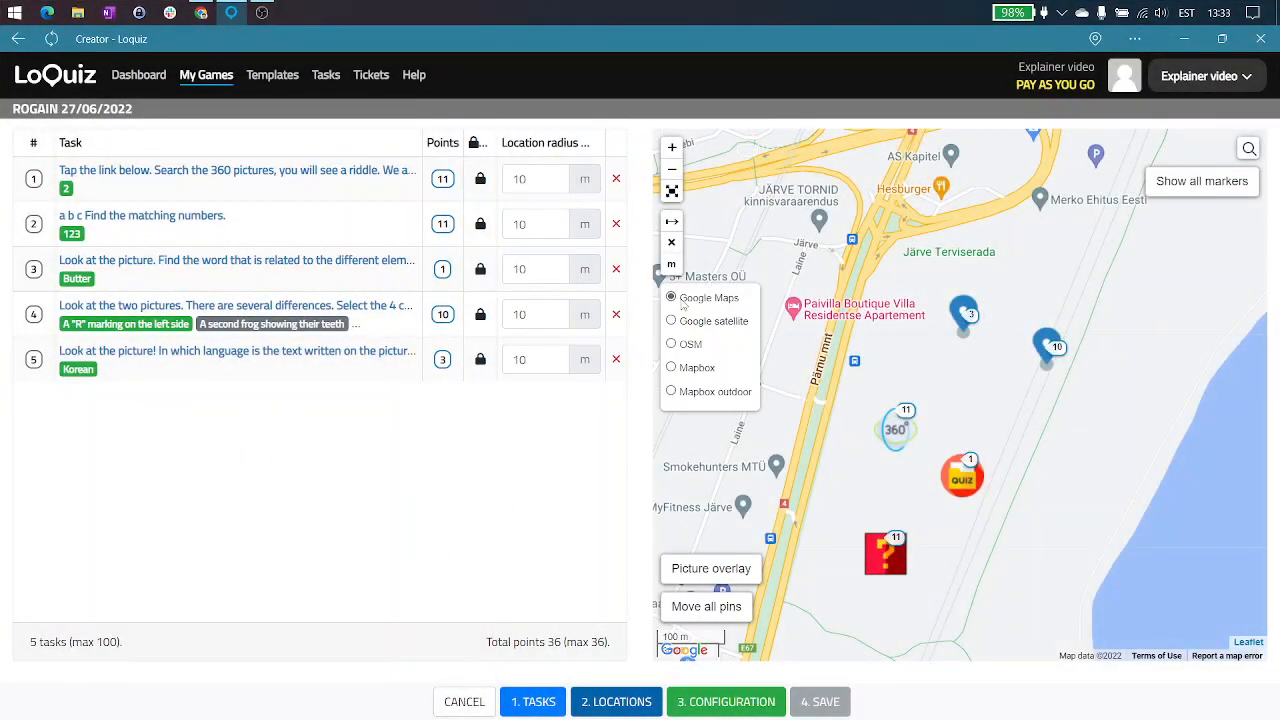
pyautogui.click(671, 321)
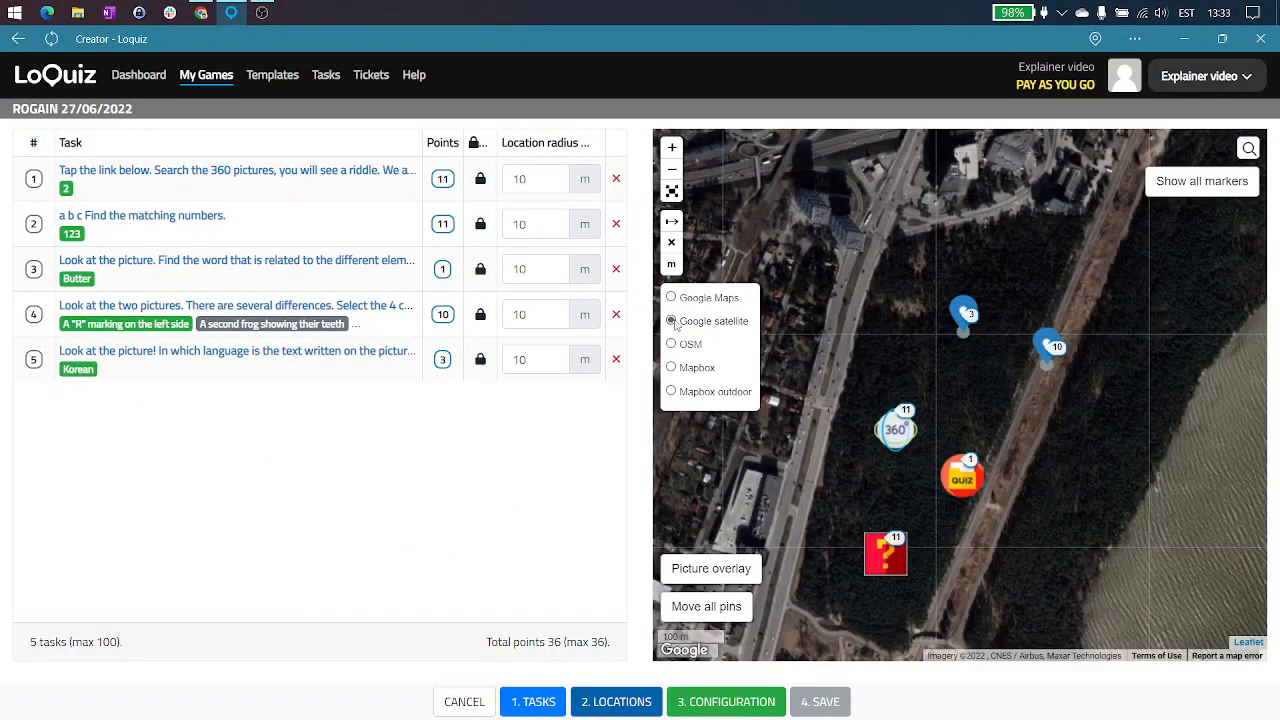
pyautogui.click(671, 344)
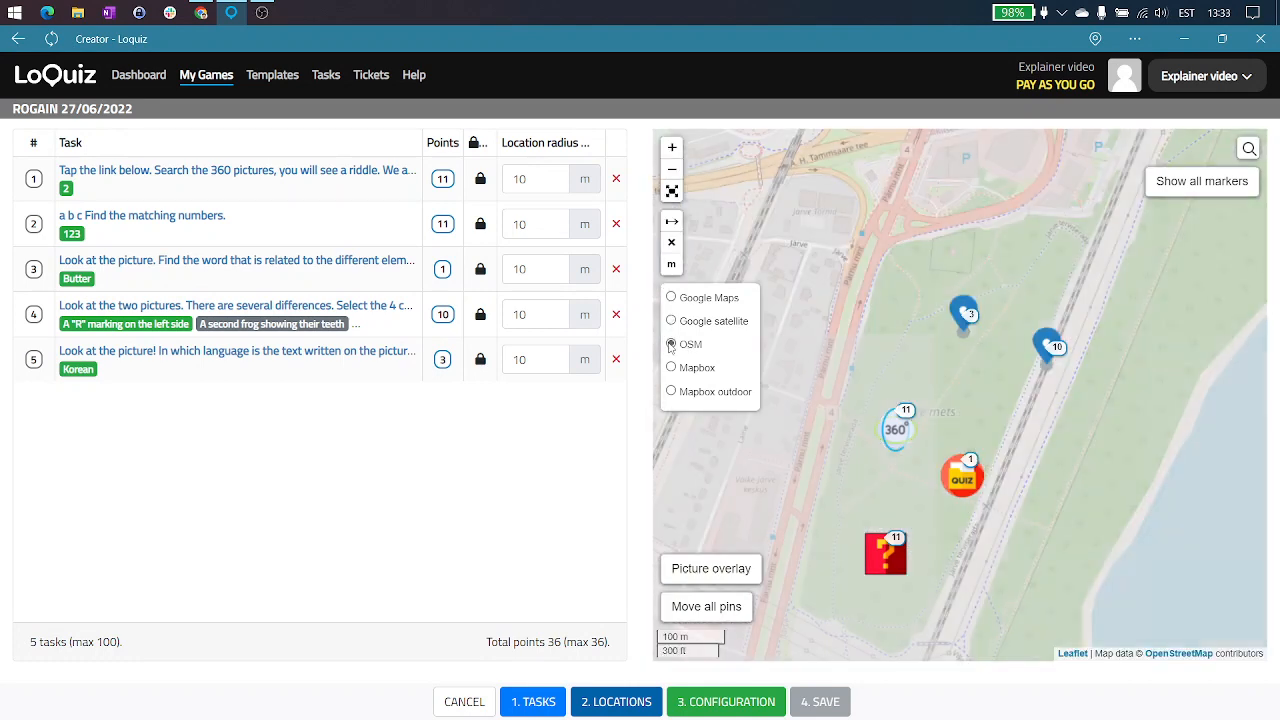
# Reposition all five task pins along the walking trails of the Järve mets forest
pyautogui.moveTo(986, 404); pyautogui.dragTo(980, 366)
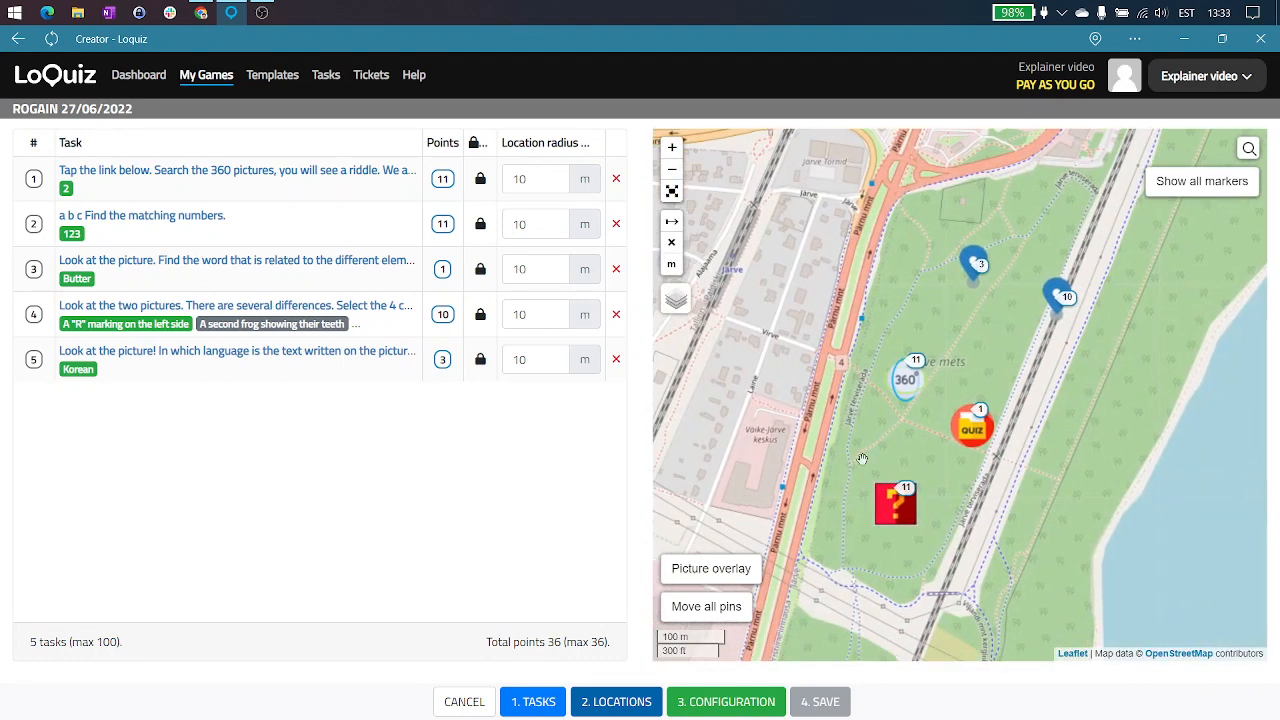
pyautogui.moveTo(902, 381)
pyautogui.mouseDown()
pyautogui.moveTo(881, 354)
pyautogui.moveTo(865, 377)
pyautogui.mouseUp()
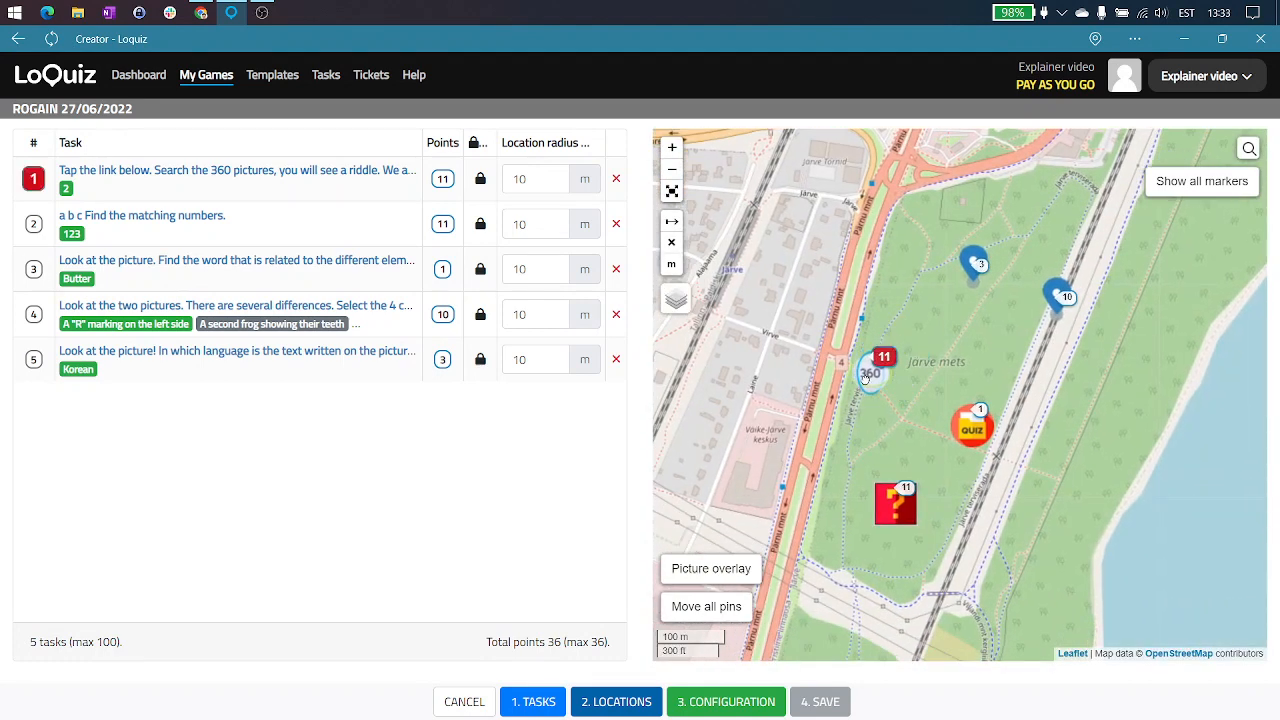
pyautogui.moveTo(968, 432)
pyautogui.mouseDown()
pyautogui.moveTo(925, 405)
pyautogui.moveTo(905, 418)
pyautogui.mouseUp()
pyautogui.moveTo(897, 508); pyautogui.dragTo(858, 544)
pyautogui.moveTo(975, 264); pyautogui.dragTo(920, 251)
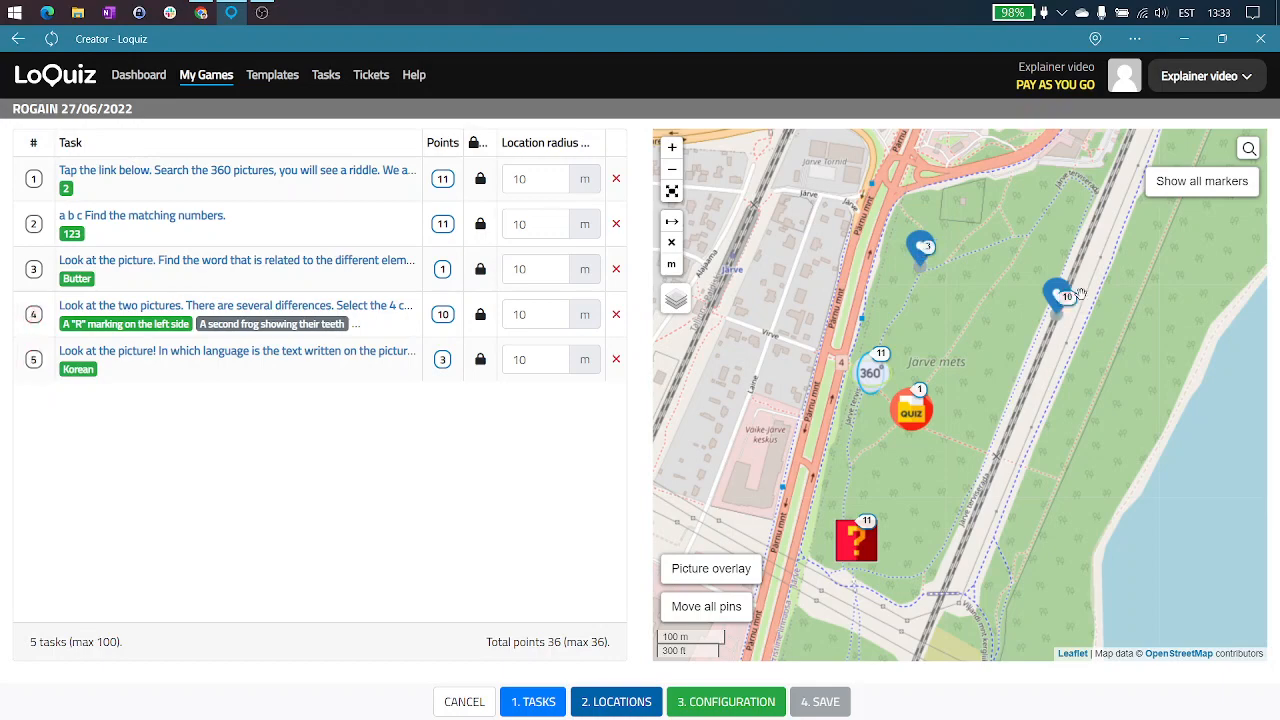
pyautogui.moveTo(1056, 292)
pyautogui.mouseDown()
pyautogui.moveTo(1014, 268)
pyautogui.moveTo(1026, 220)
pyautogui.mouseUp()
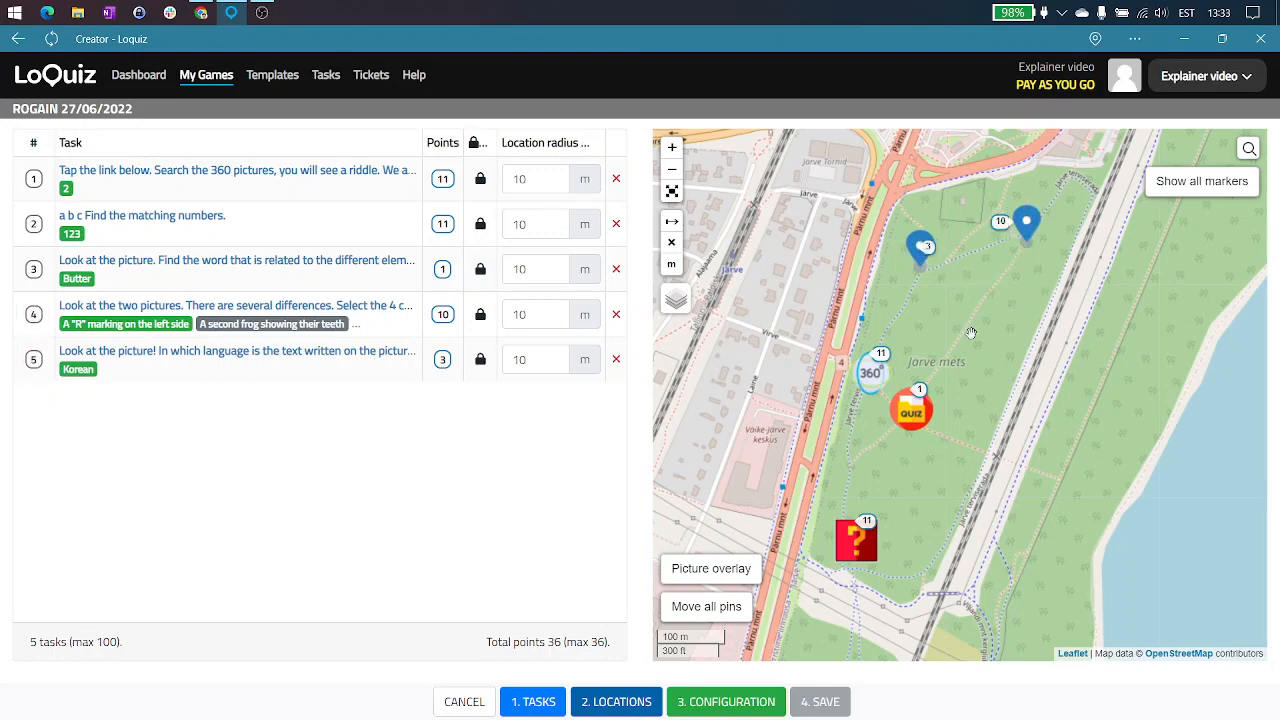
# Set the location radius to 16 m for the Butter task and 15 m for the 360 riddle task
pyautogui.scroll(1, 939, 411)
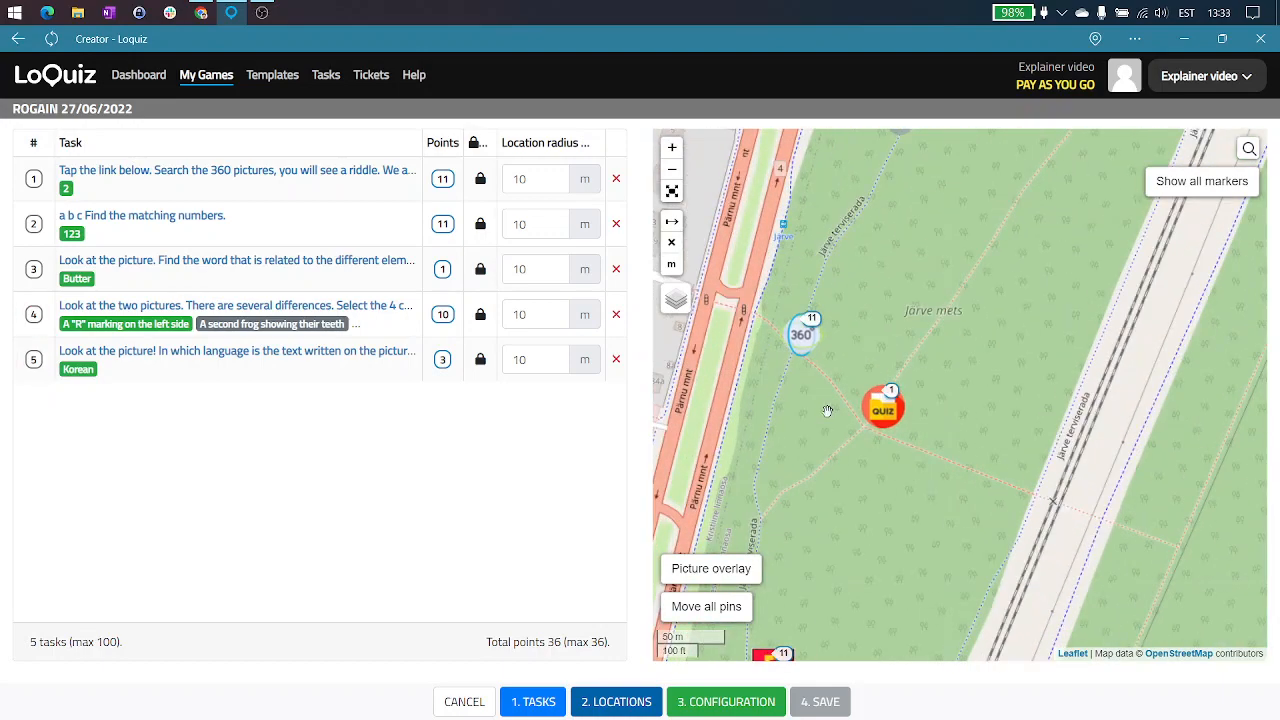
pyautogui.scroll(1, 827, 410)
pyautogui.moveTo(943, 426); pyautogui.dragTo(927, 389)
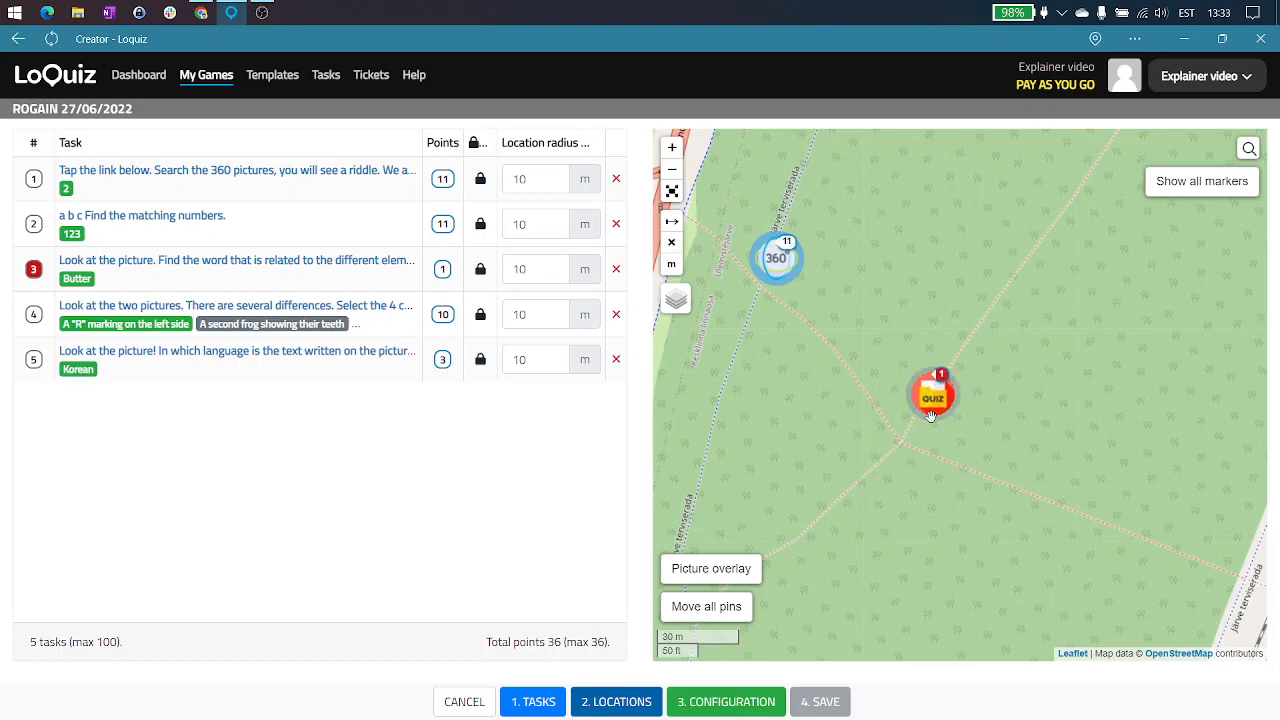
pyautogui.click(552, 265)
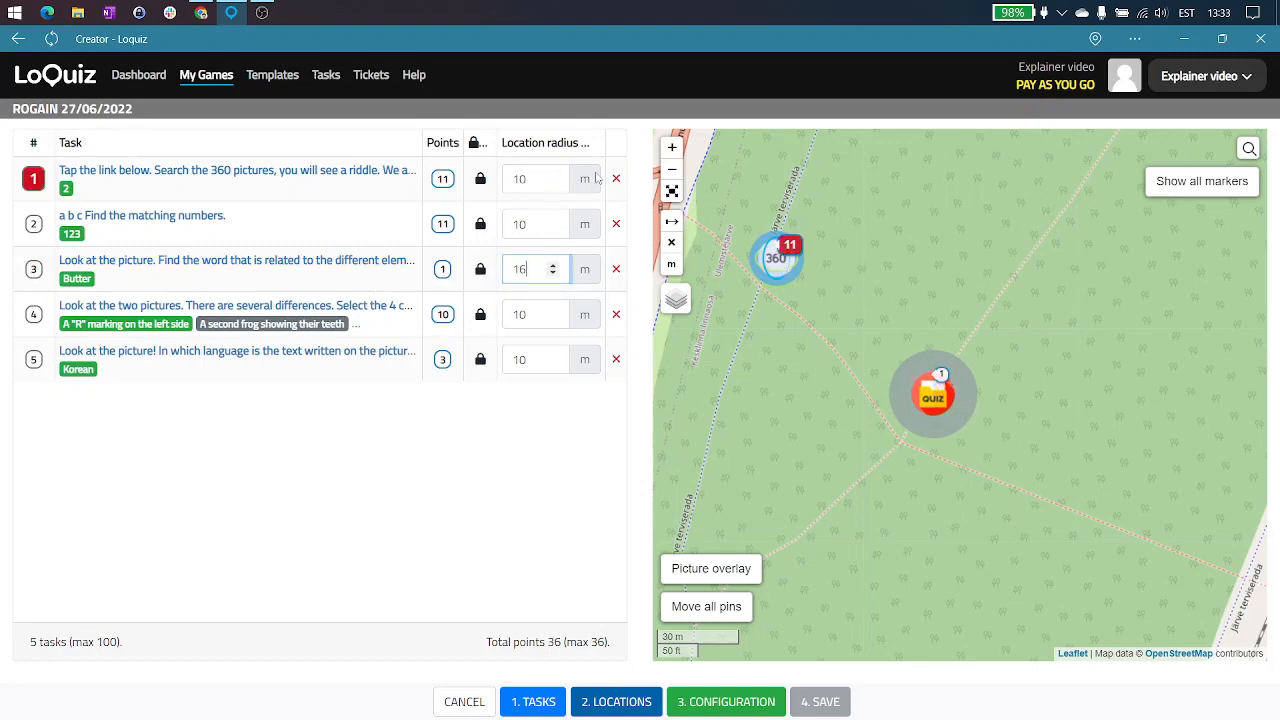
pyautogui.click(553, 177)
pyautogui.click(553, 177)
pyautogui.click(553, 177)
pyautogui.click(553, 177)
pyautogui.click(553, 177)
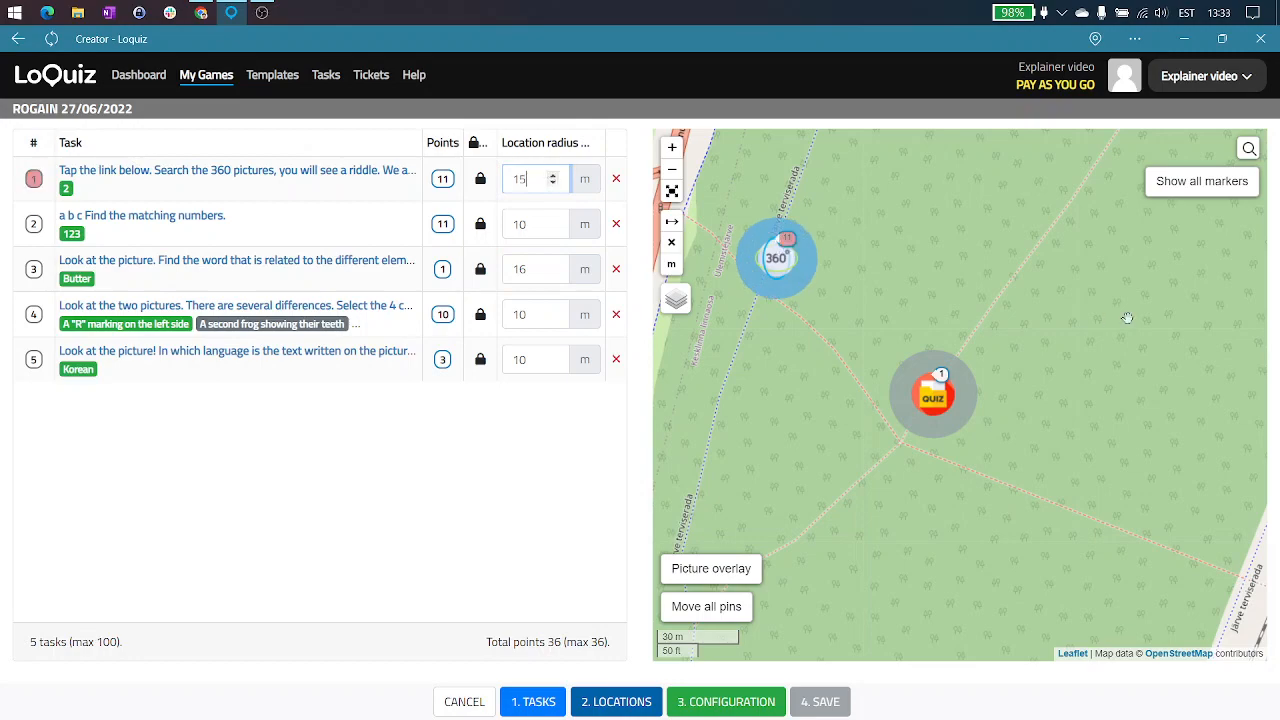
pyautogui.click(1128, 319)
# Open the game's configuration and look over its intro message, finish message, language and time limit settings
pyautogui.scroll(-1, 744, 356)
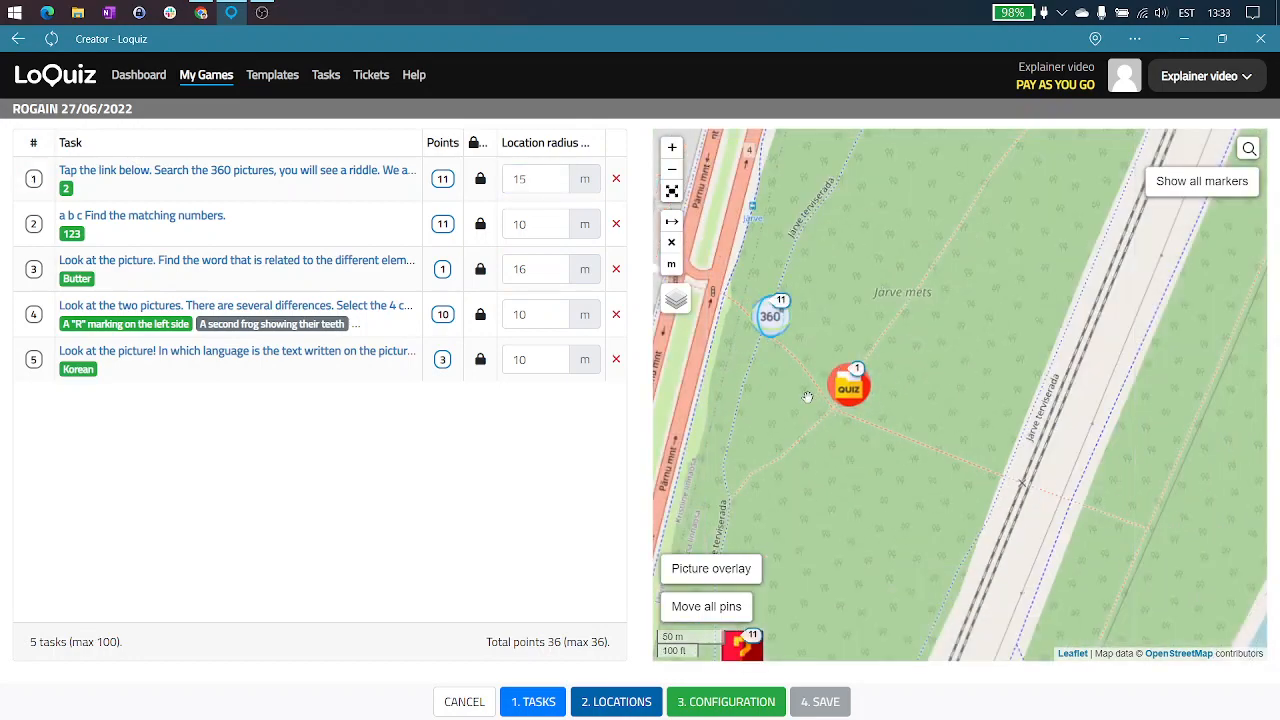
pyautogui.scroll(-1, 808, 396)
pyautogui.moveTo(966, 412); pyautogui.dragTo(1091, 357)
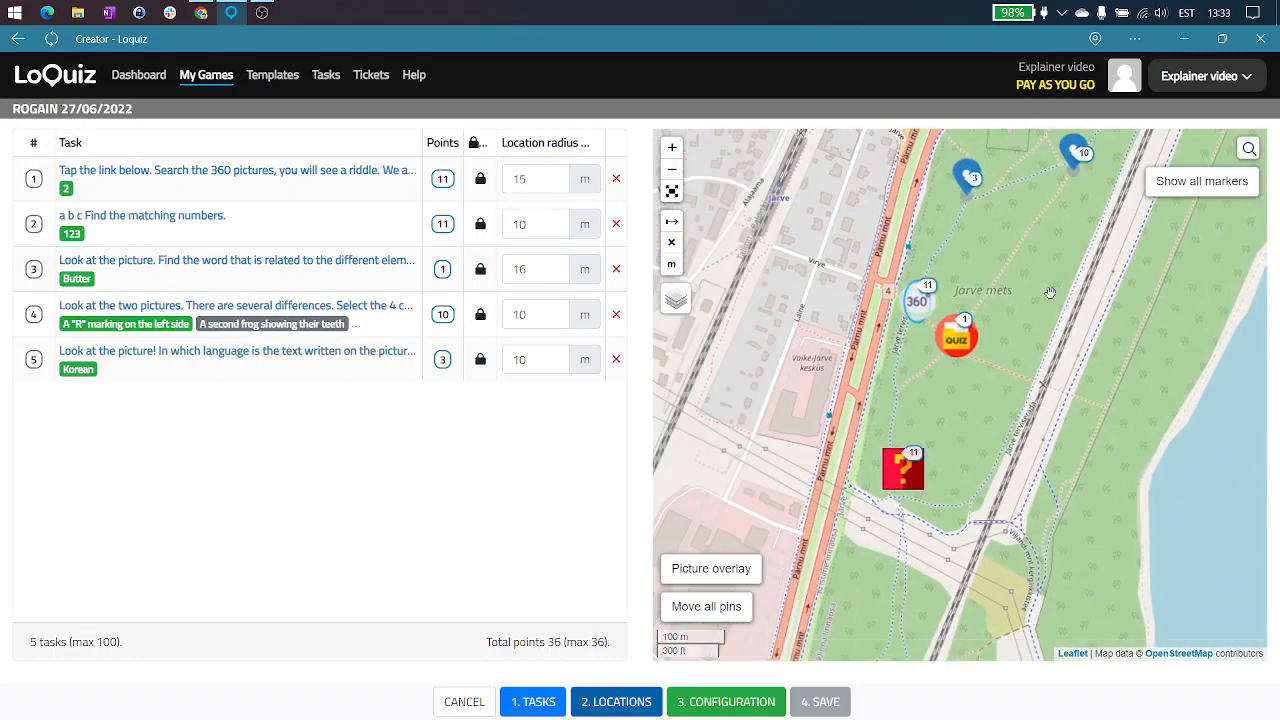
pyautogui.moveTo(1059, 313); pyautogui.dragTo(1016, 424)
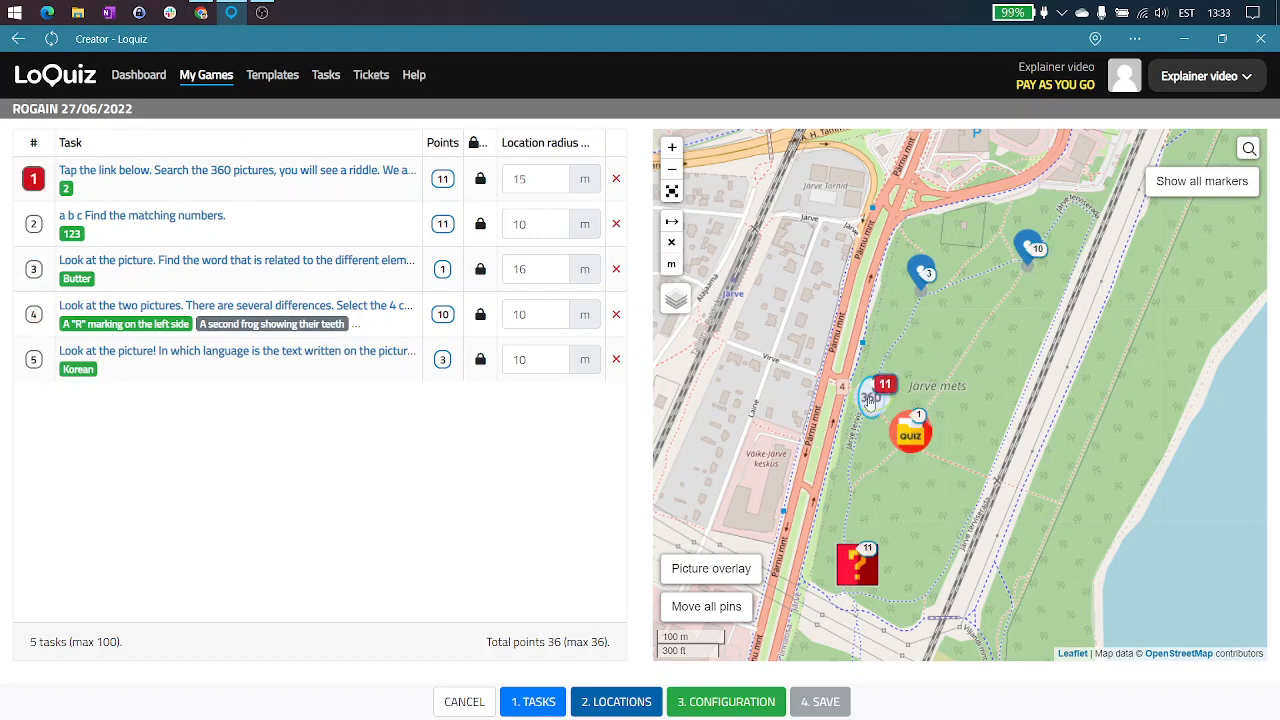
pyautogui.click(720, 703)
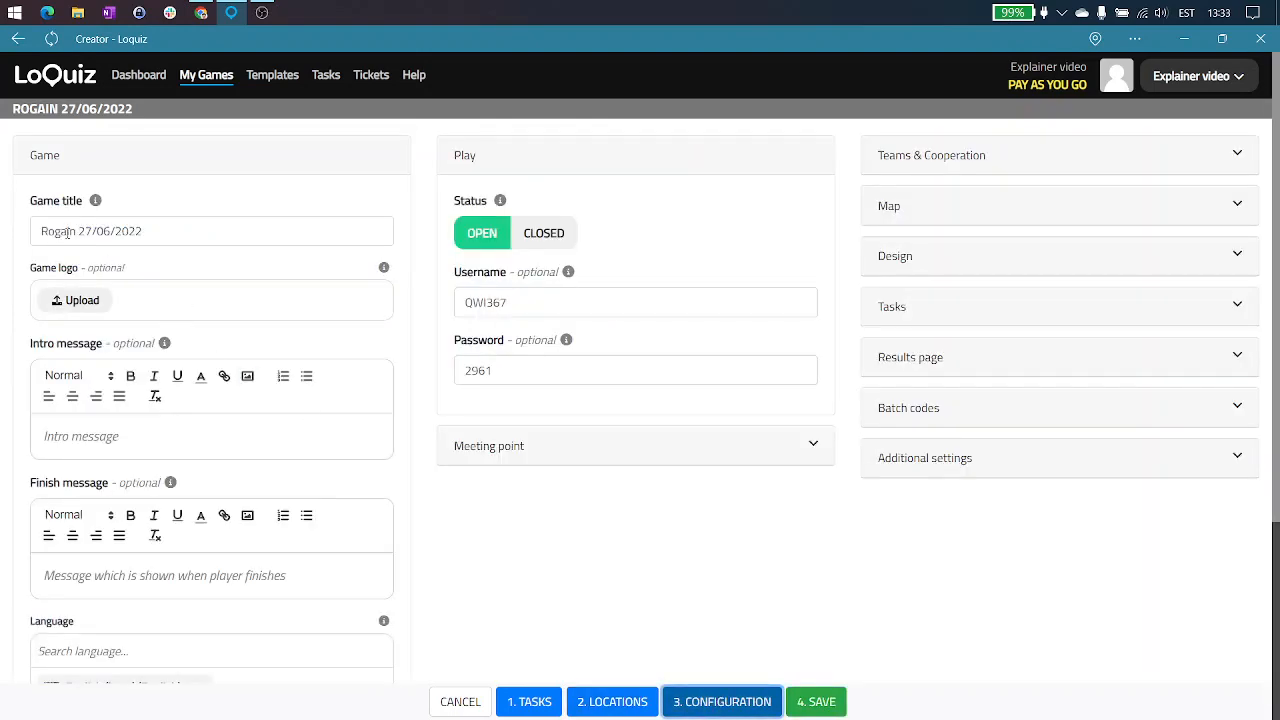
pyautogui.scroll(-2, 155, 326)
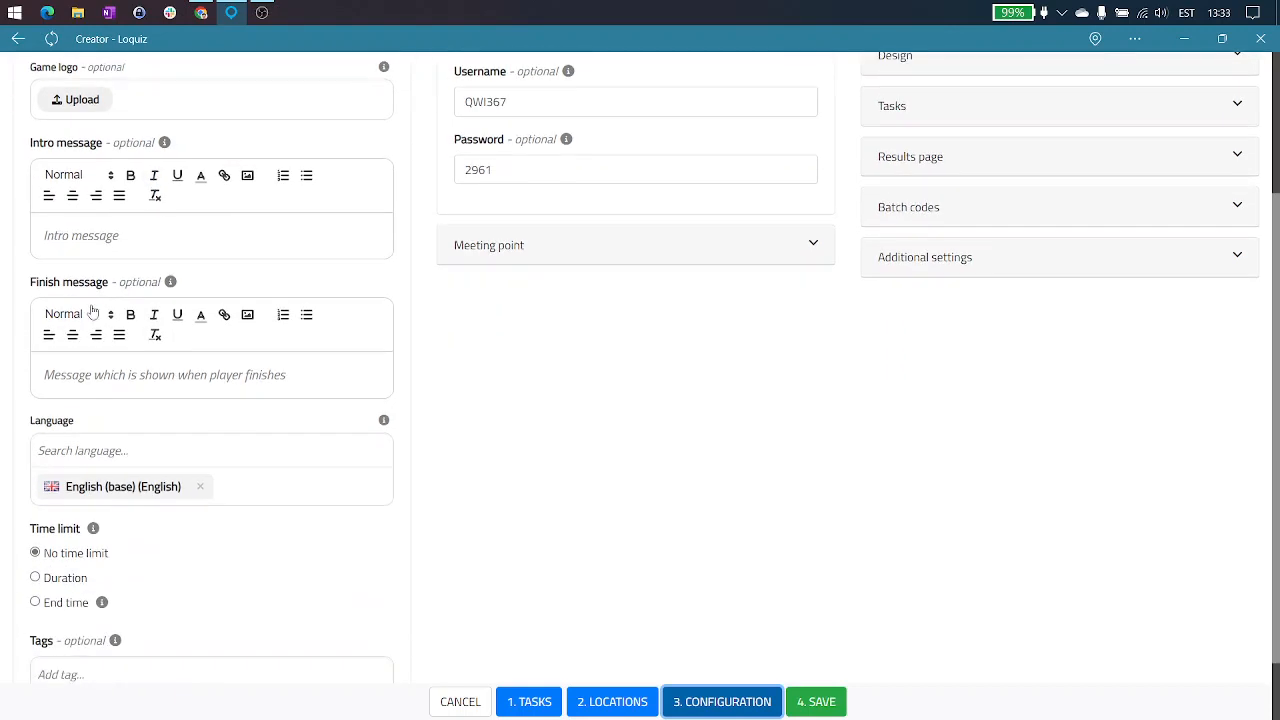
pyautogui.click(87, 240)
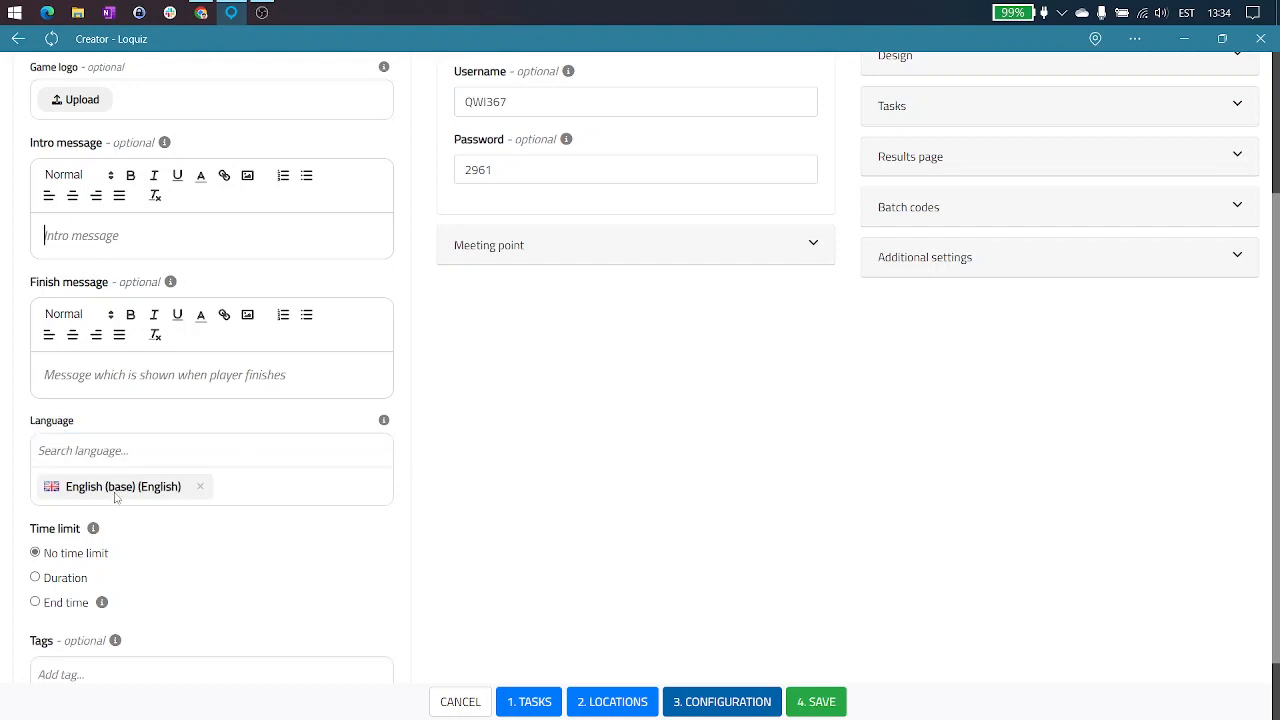
# Save the Rogain game and open its results page, closing the leftover Virtual Scavenger Hunt results
pyautogui.click(816, 706)
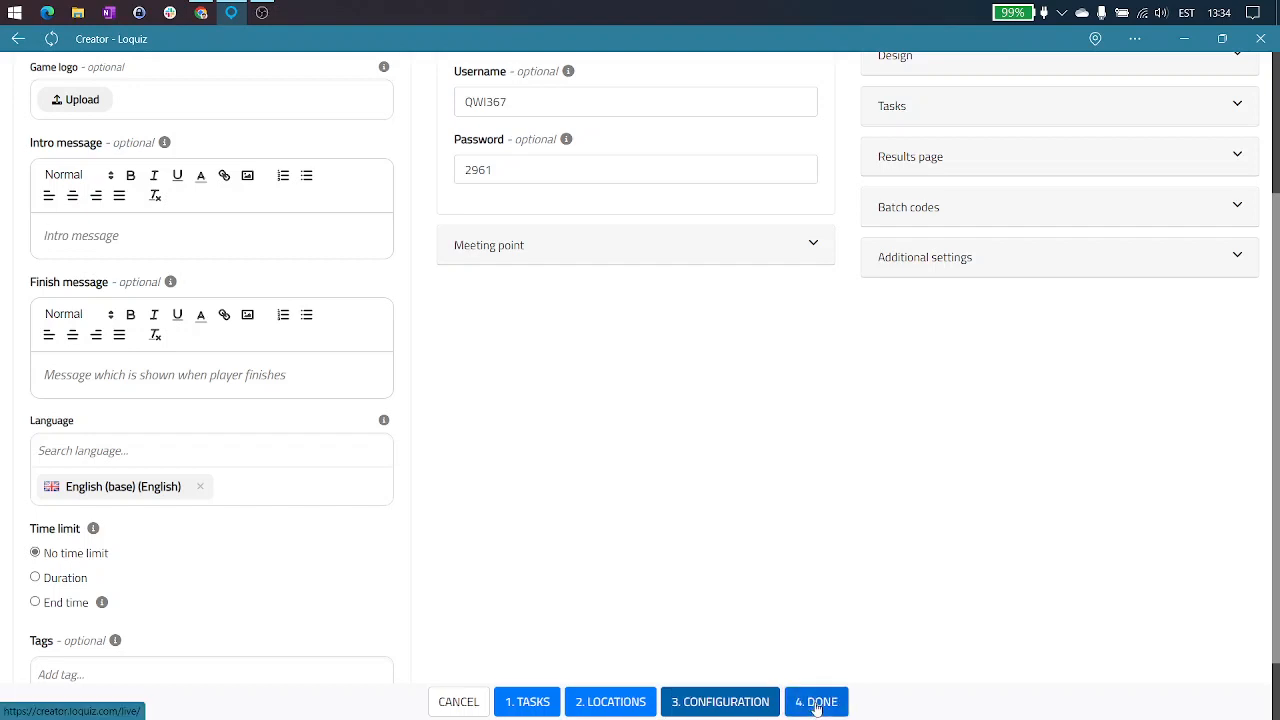
pyautogui.click(816, 702)
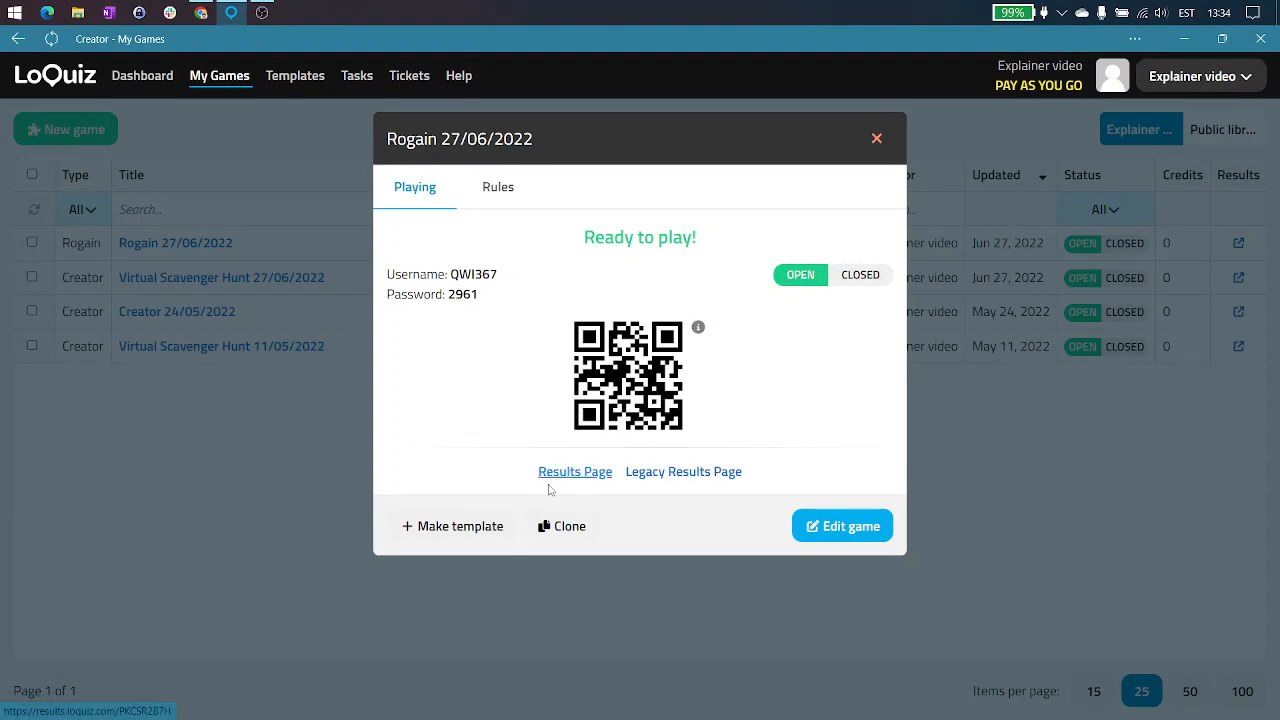
pyautogui.click(578, 472)
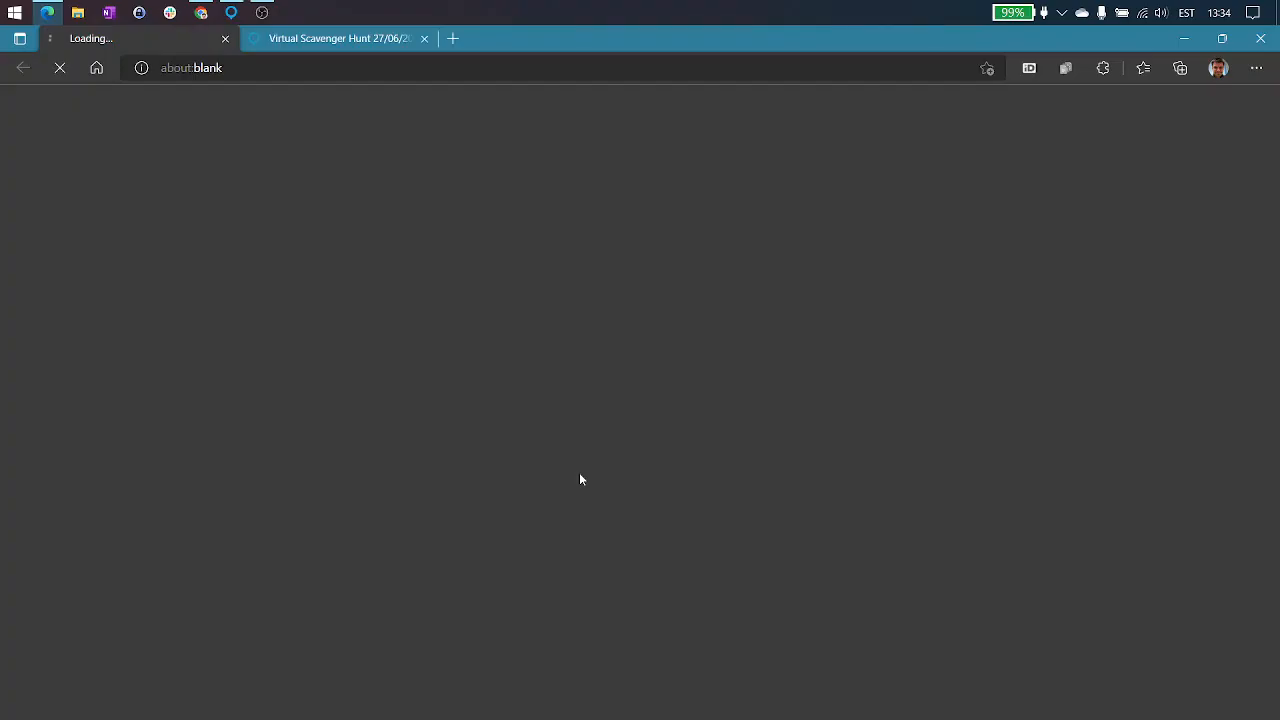
pyautogui.click(425, 38)
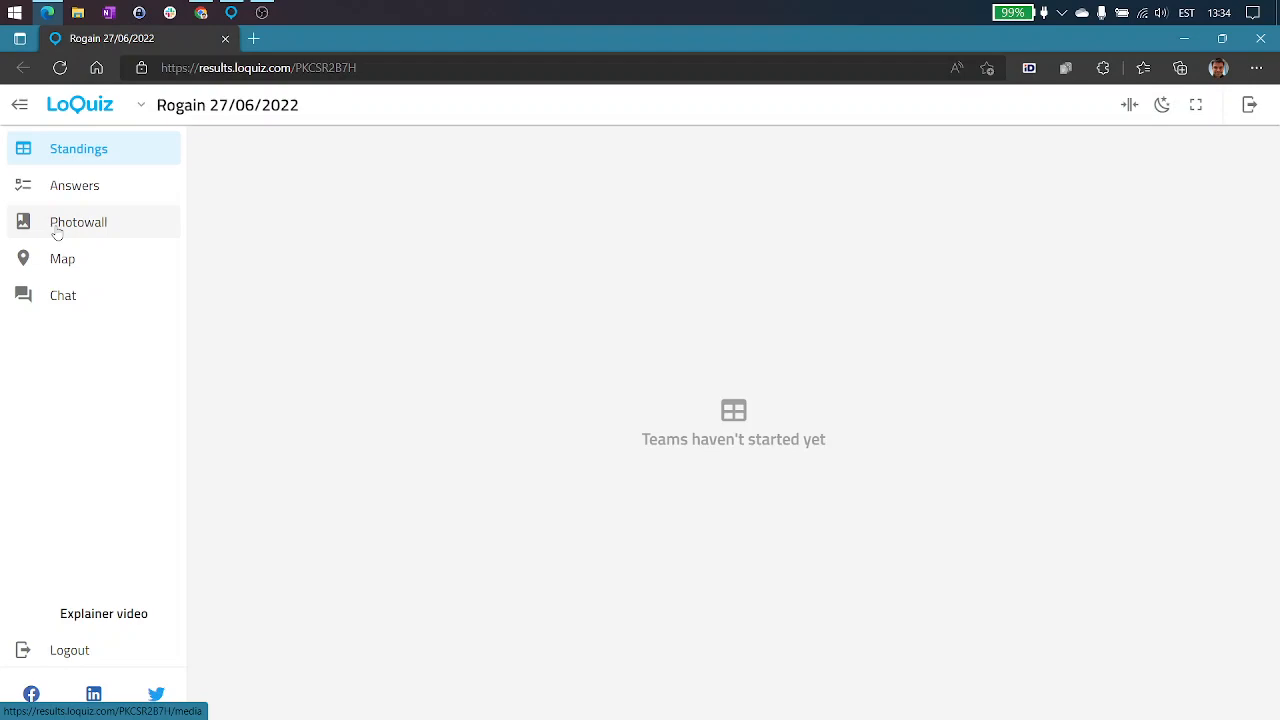
# View the Rogain game's results map and examine where the task pins are placed around Järve
pyautogui.click(69, 258)
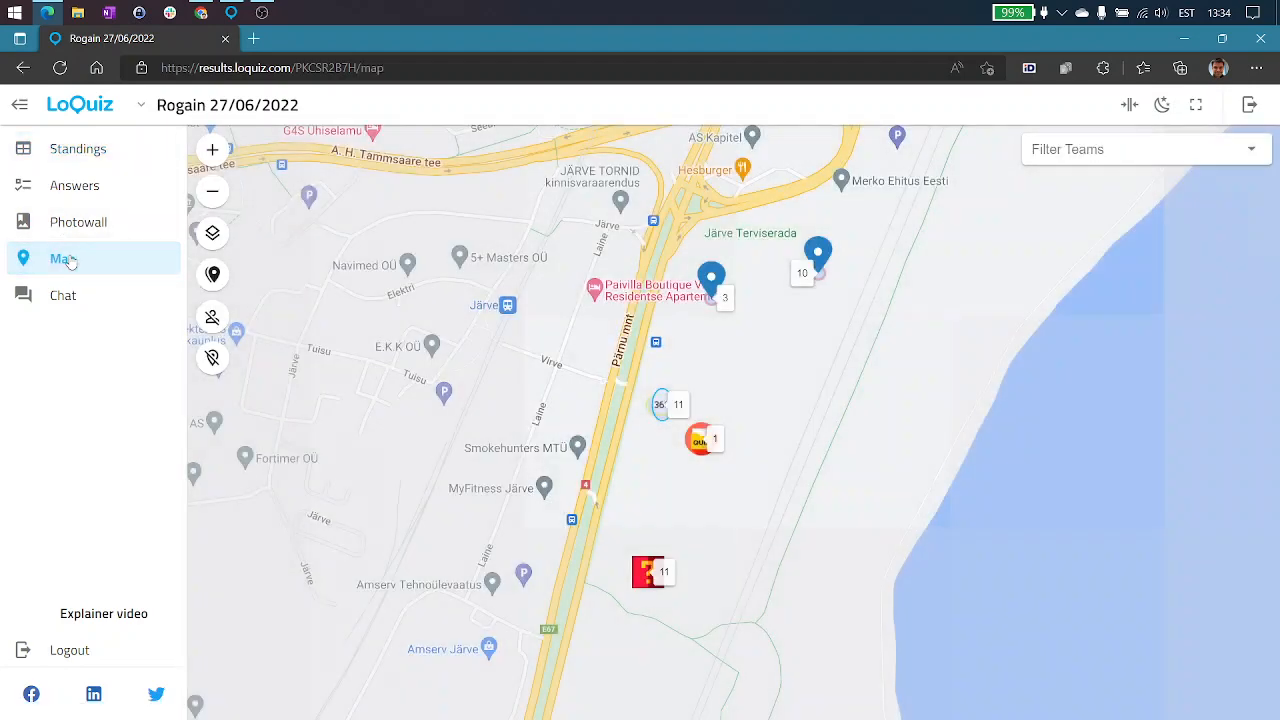
pyautogui.moveTo(806, 356); pyautogui.dragTo(733, 319)
pyautogui.scroll(-1, 738, 362)
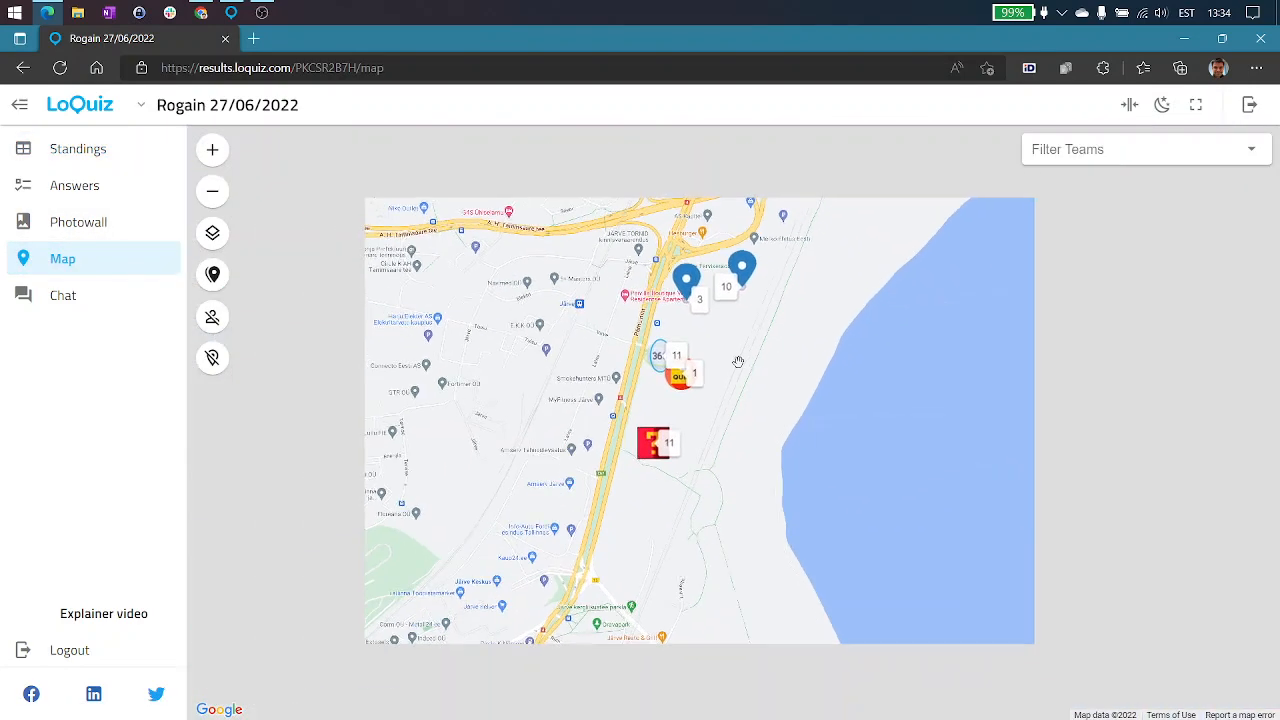
pyautogui.moveTo(778, 376); pyautogui.dragTo(724, 434)
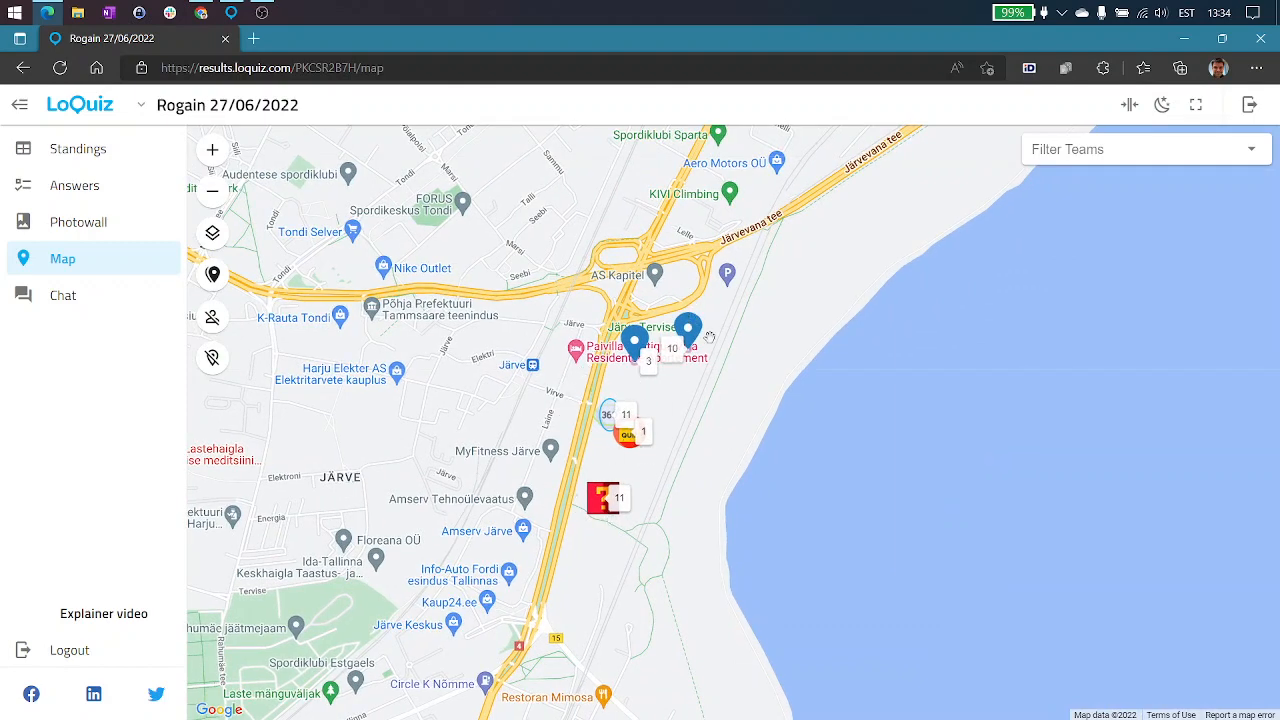
pyautogui.scroll(1, 709, 337)
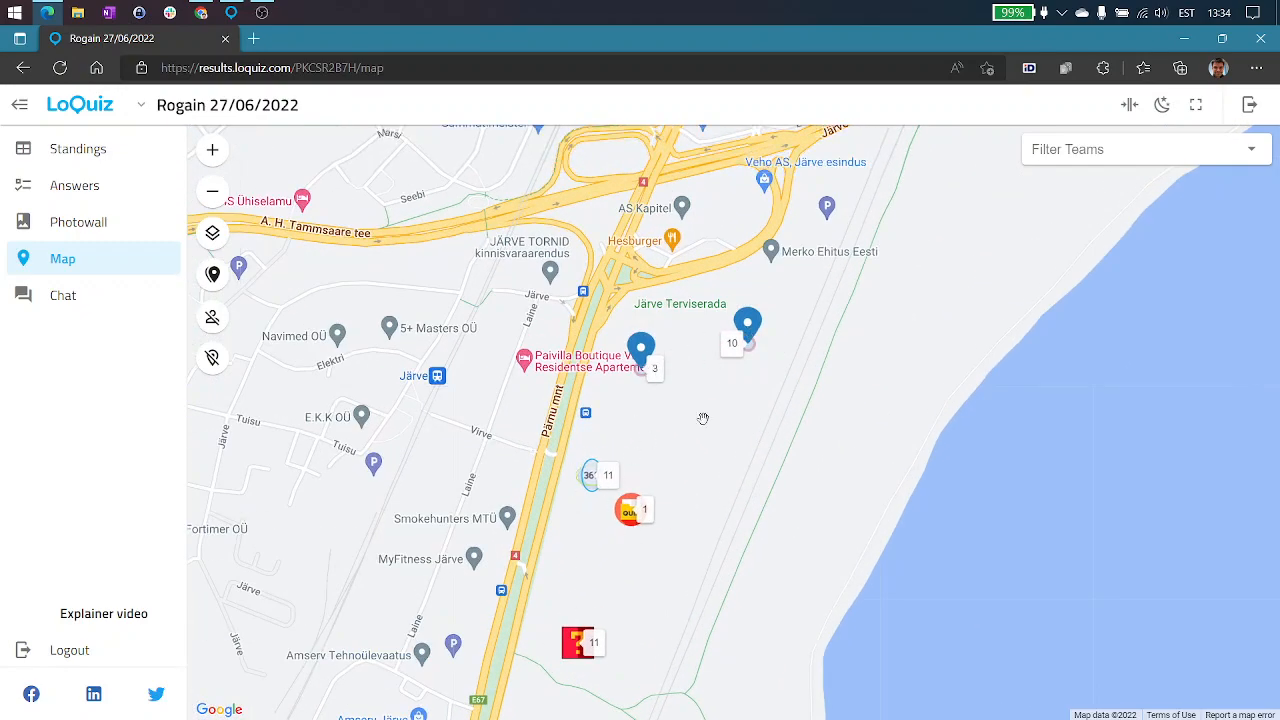
pyautogui.moveTo(703, 419); pyautogui.dragTo(718, 434)
pyautogui.scroll(-1, 288, 325)
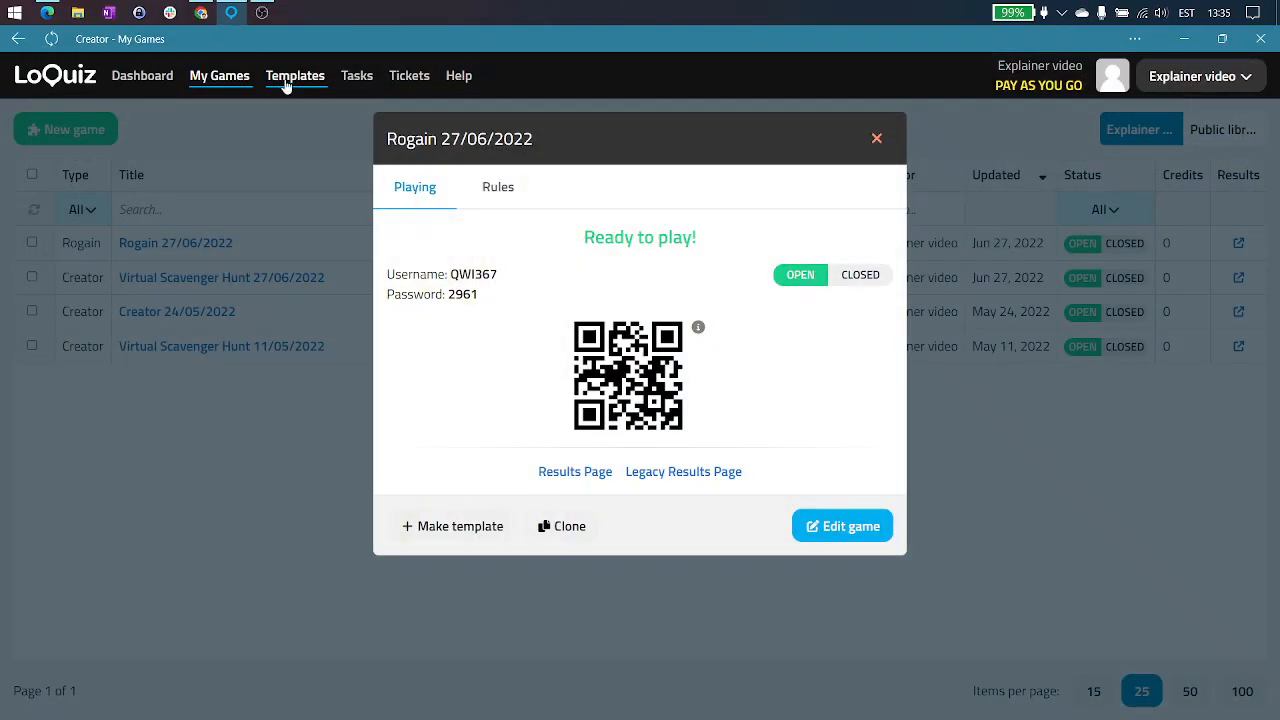
# Return to the Loquiz creator, close the Rogain game's details and create a new game from scratch via the templates
pyautogui.click(231, 12)
pyautogui.click(877, 140)
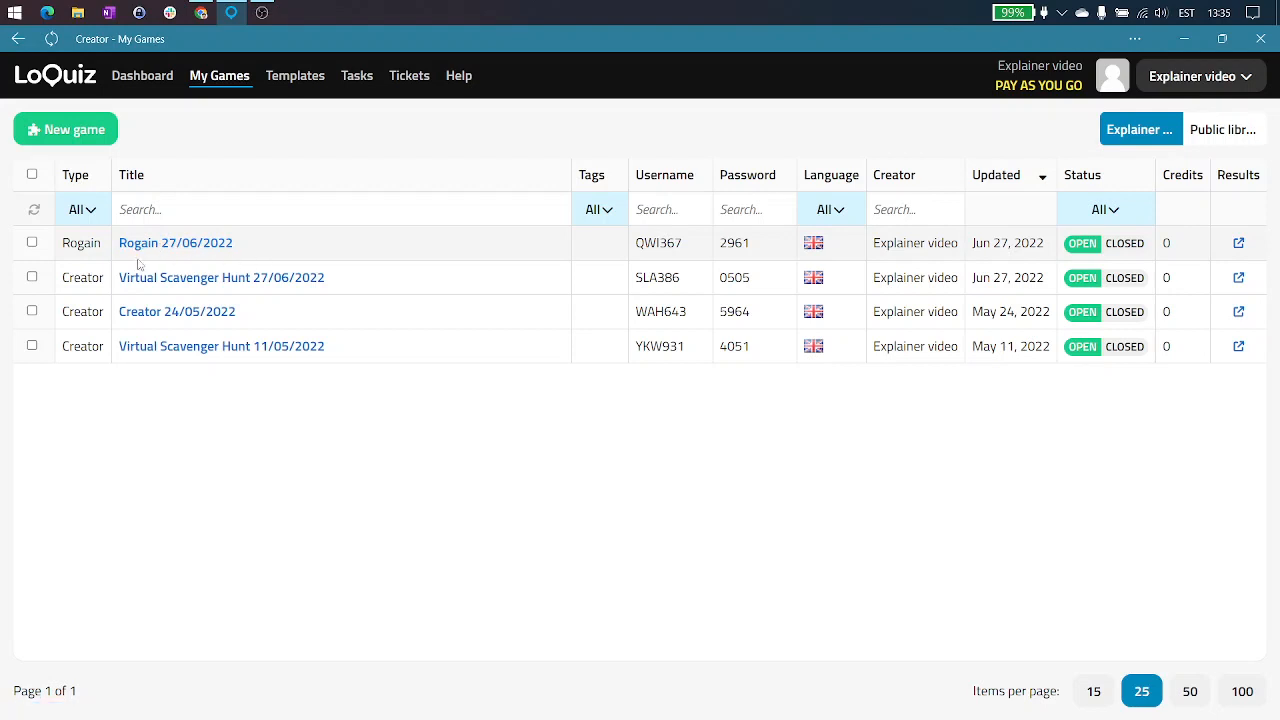
pyautogui.click(280, 82)
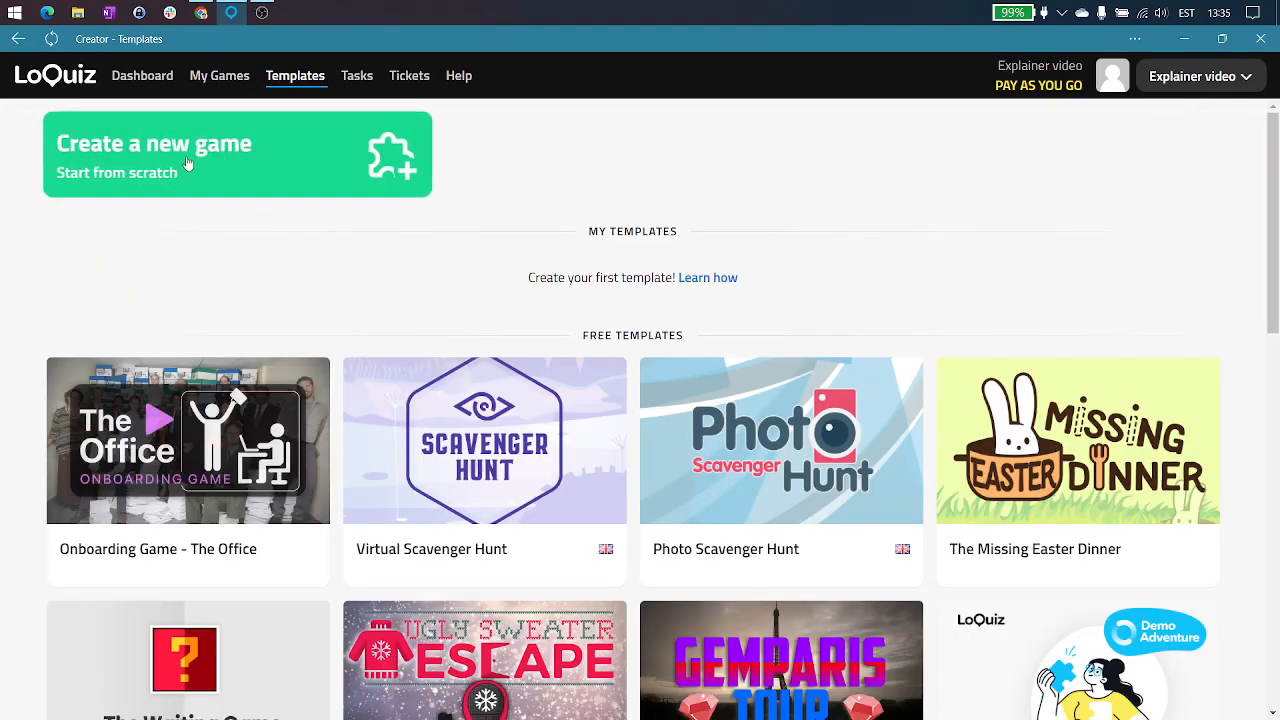
pyautogui.click(148, 160)
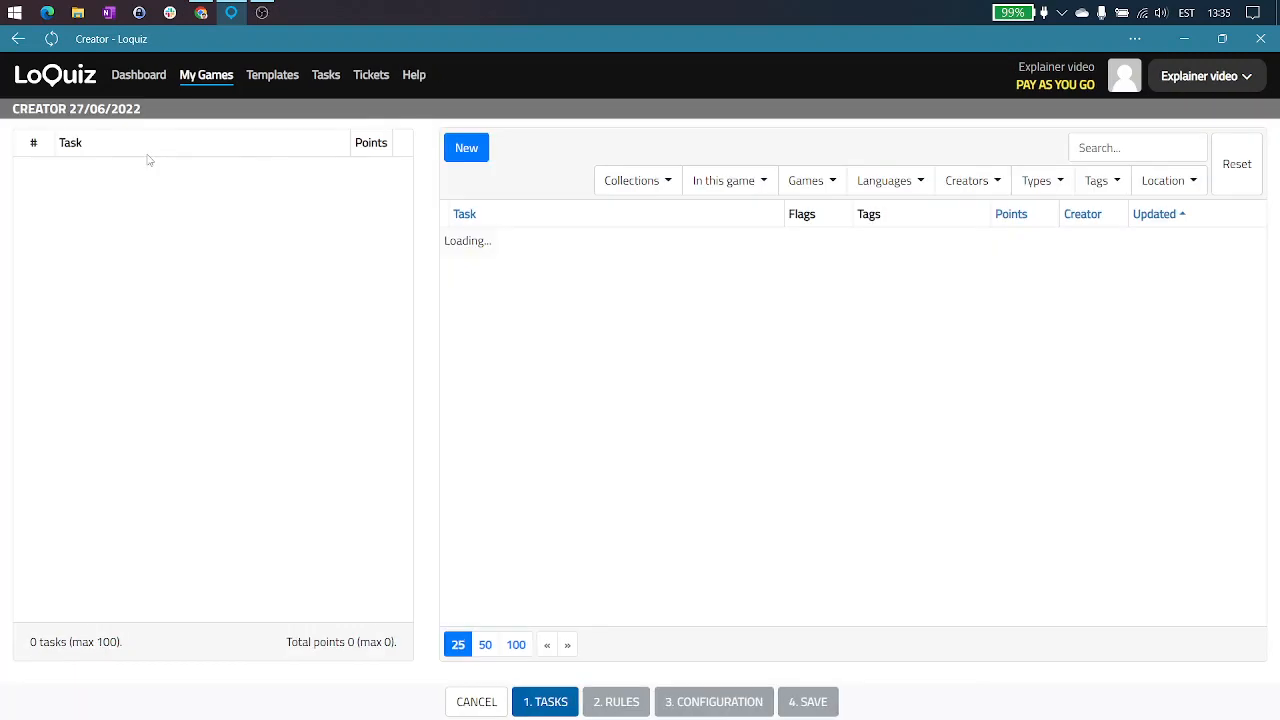
# Filter the tasks to the Public library collection and add its first four tasks to the new game
pyautogui.click(632, 180)
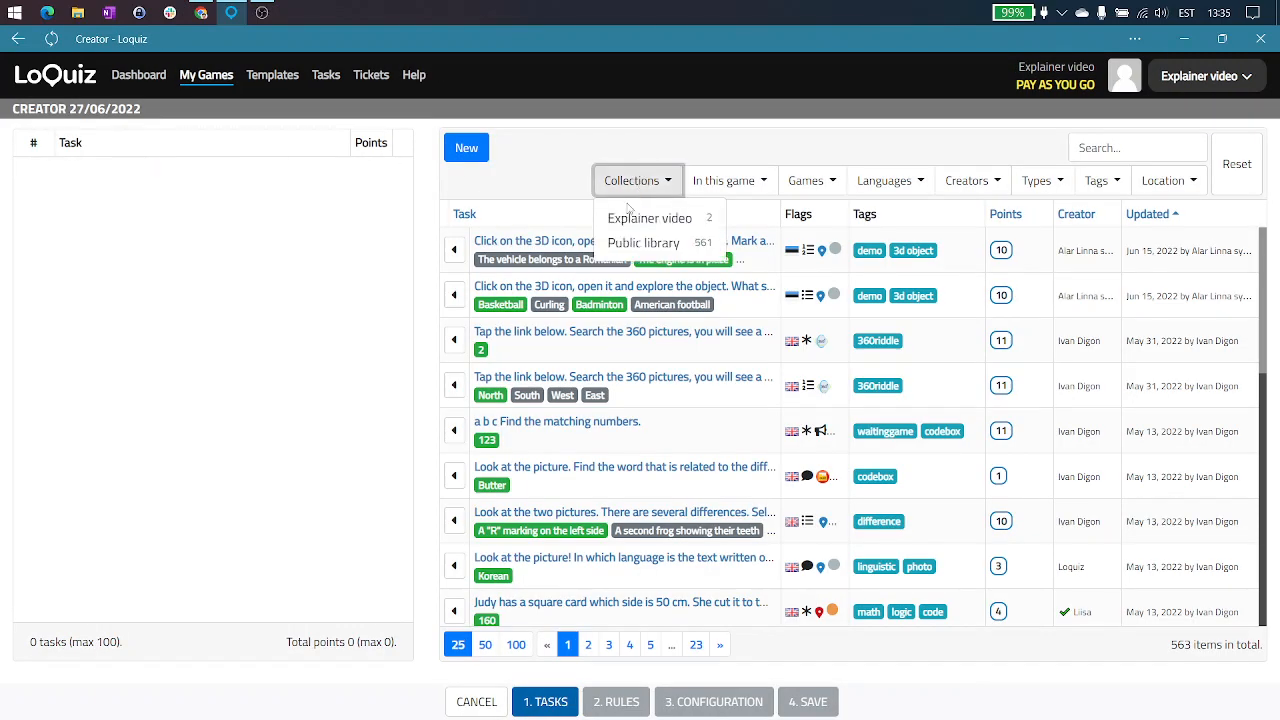
pyautogui.click(643, 243)
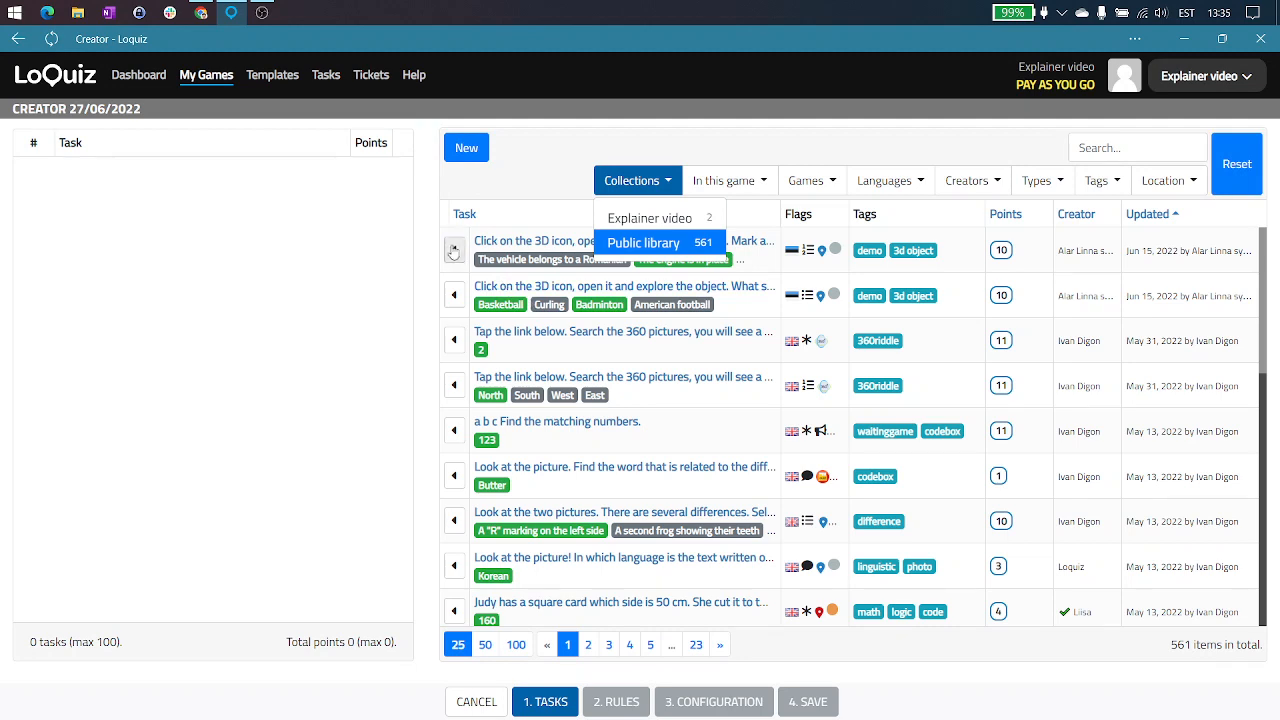
pyautogui.click(454, 249)
pyautogui.click(454, 294)
pyautogui.click(453, 340)
pyautogui.click(454, 385)
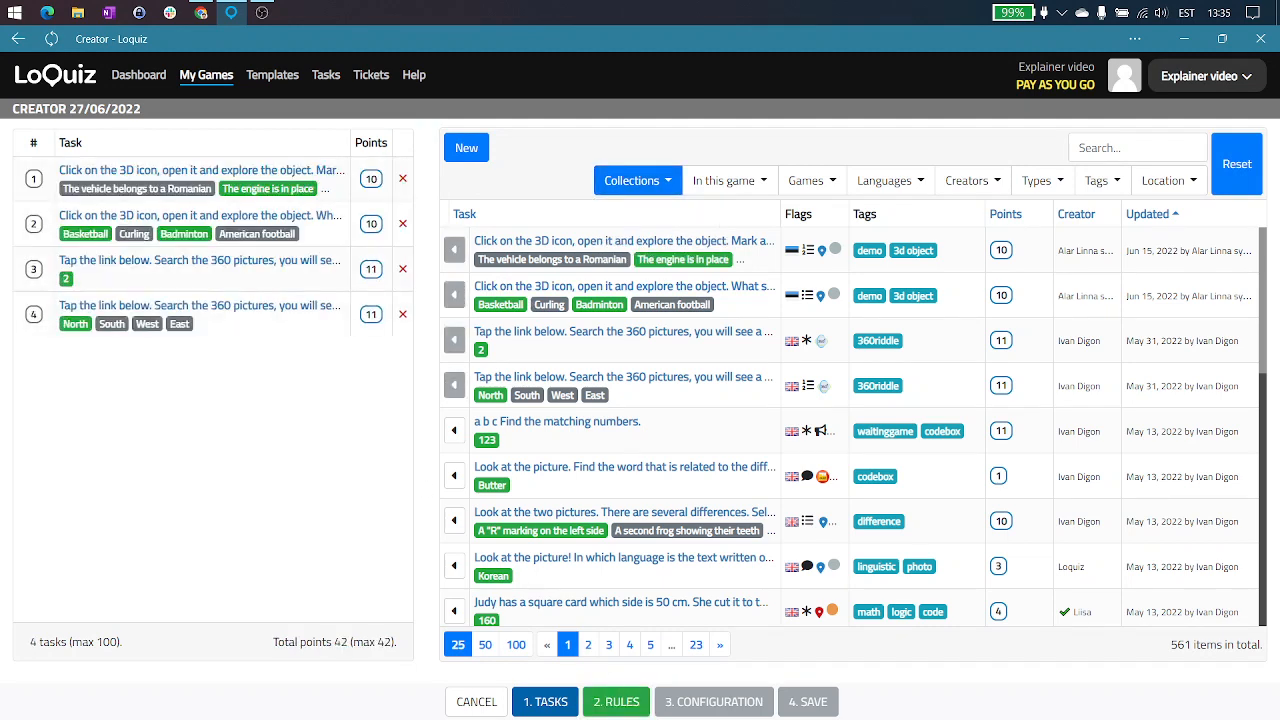
# Open the new game's rules and look over its task list and the available Tasks, Logic and Actions blocks
pyautogui.click(616, 701)
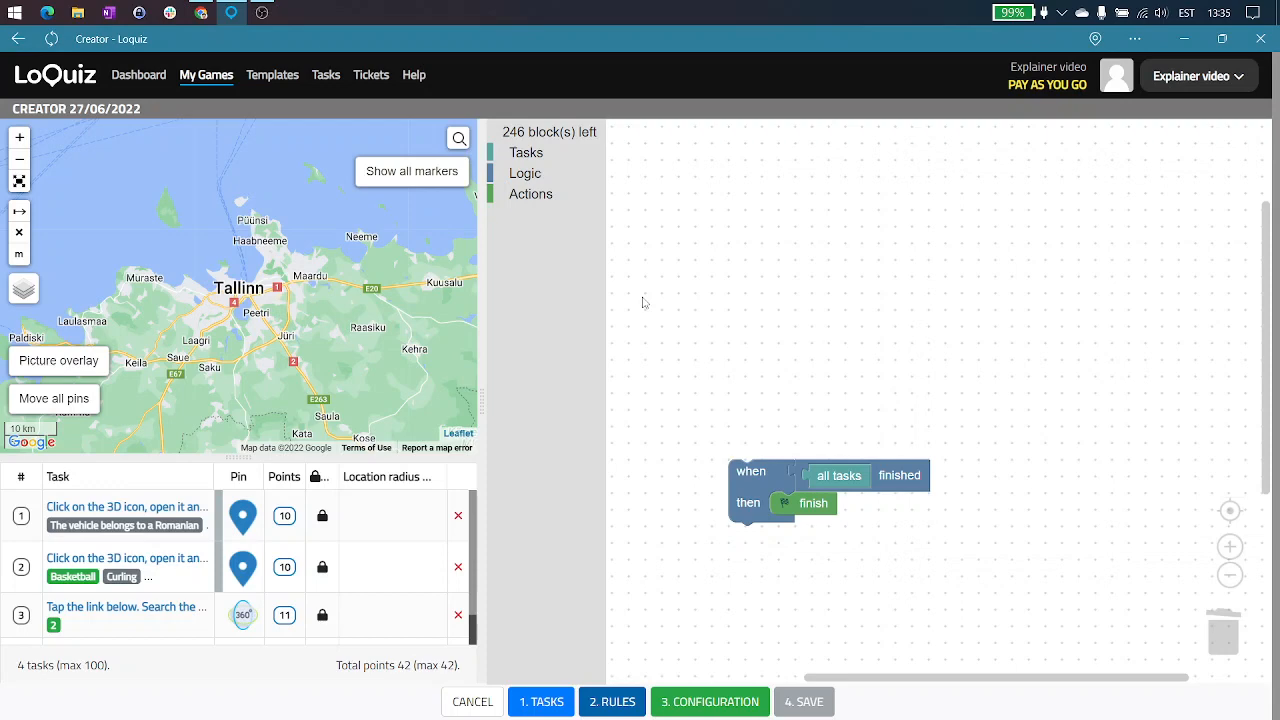
pyautogui.scroll(-1, 203, 565)
pyautogui.scroll(1, 203, 565)
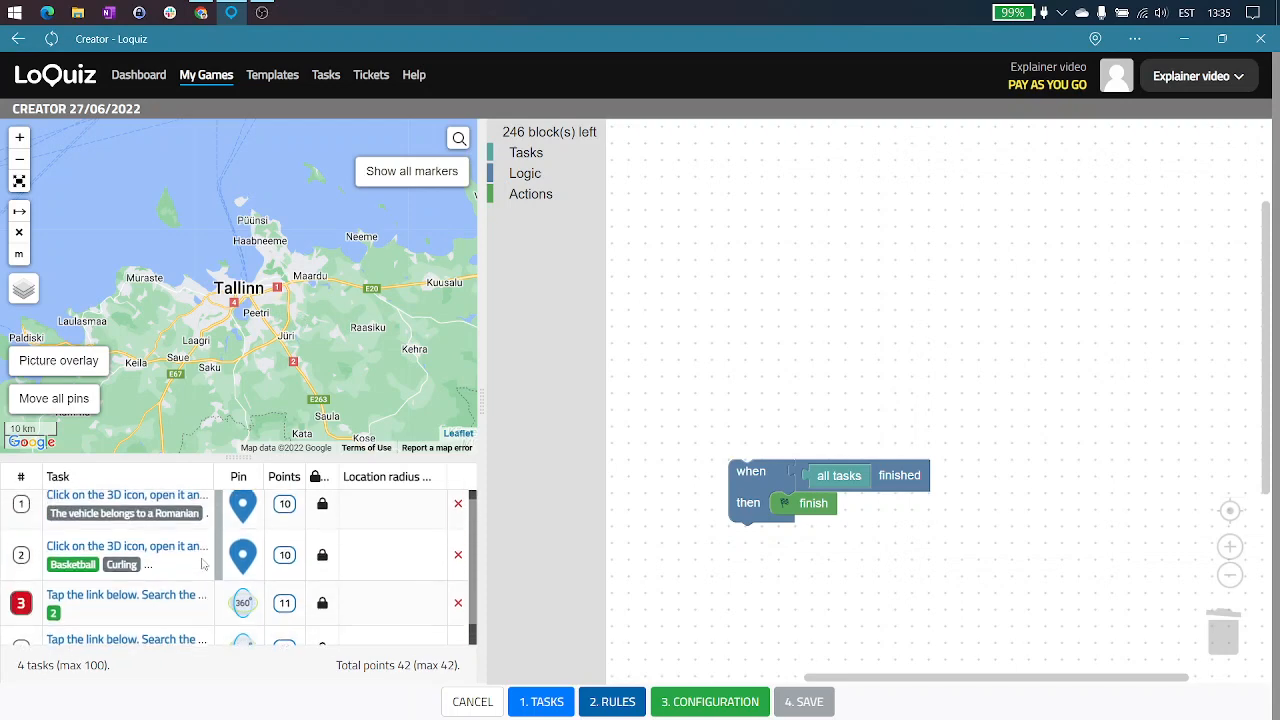
pyautogui.click(526, 152)
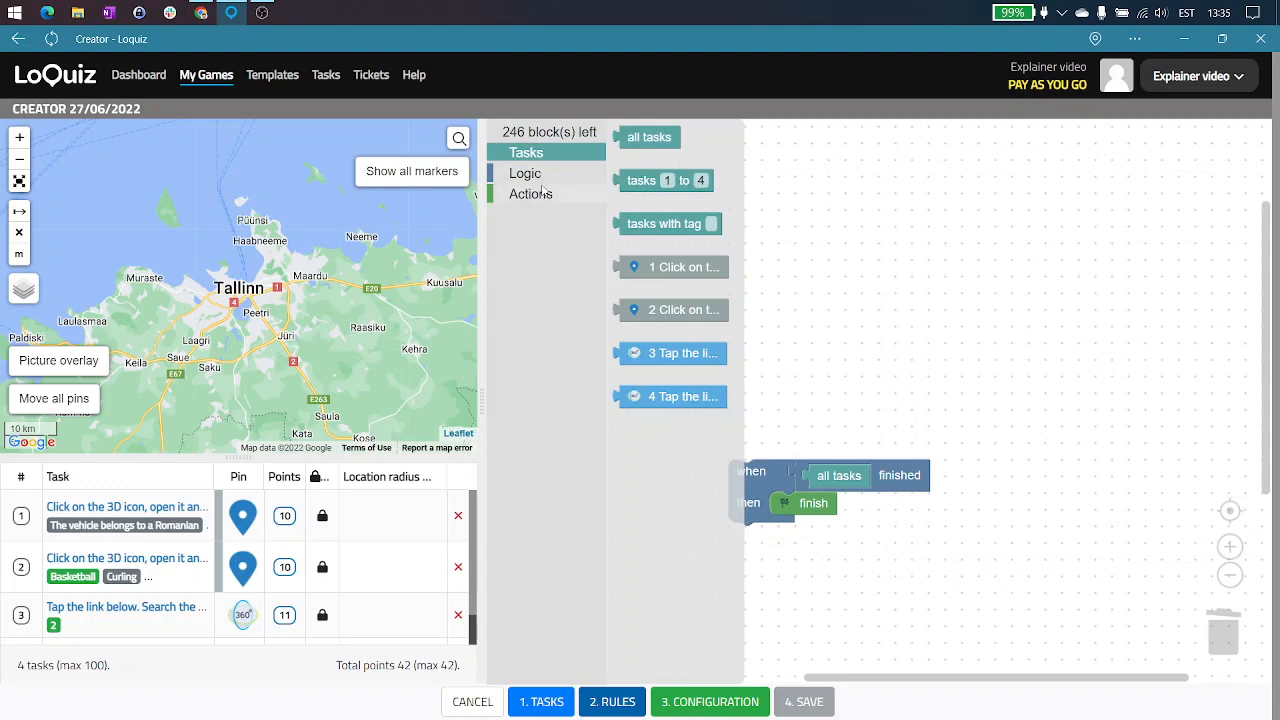
pyautogui.click(530, 178)
pyautogui.scroll(-3, 545, 197)
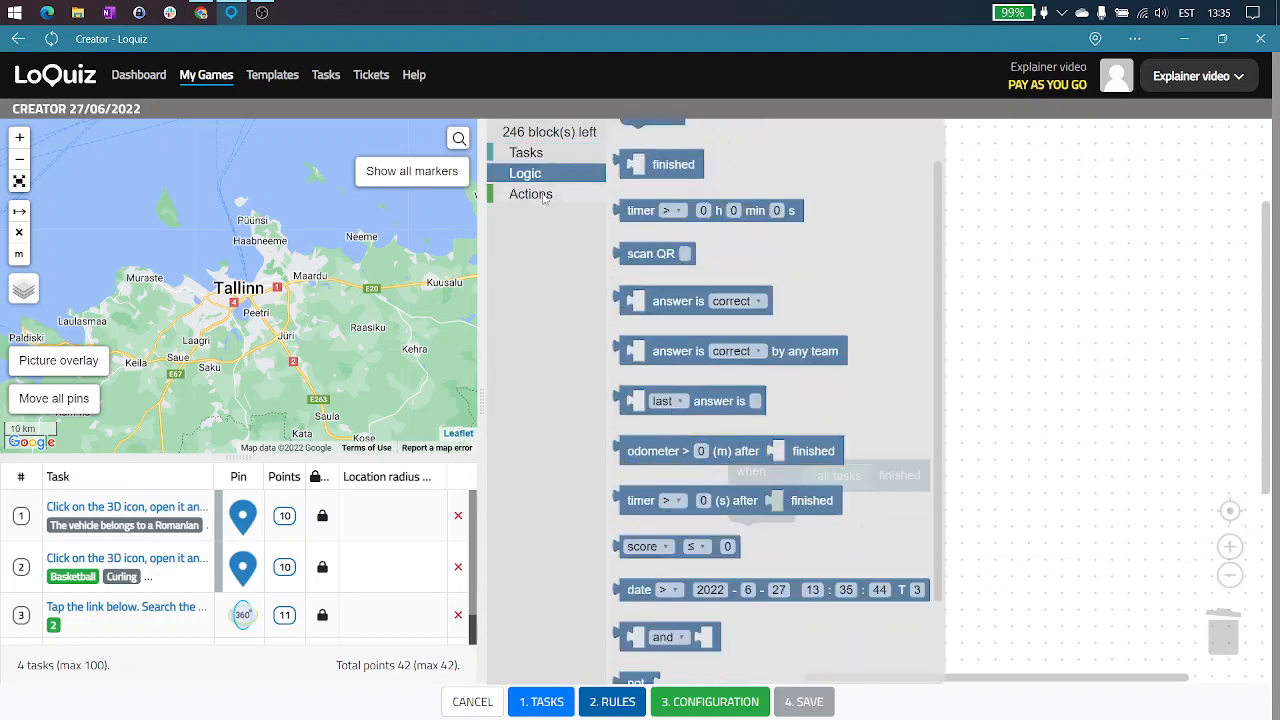
pyautogui.click(545, 197)
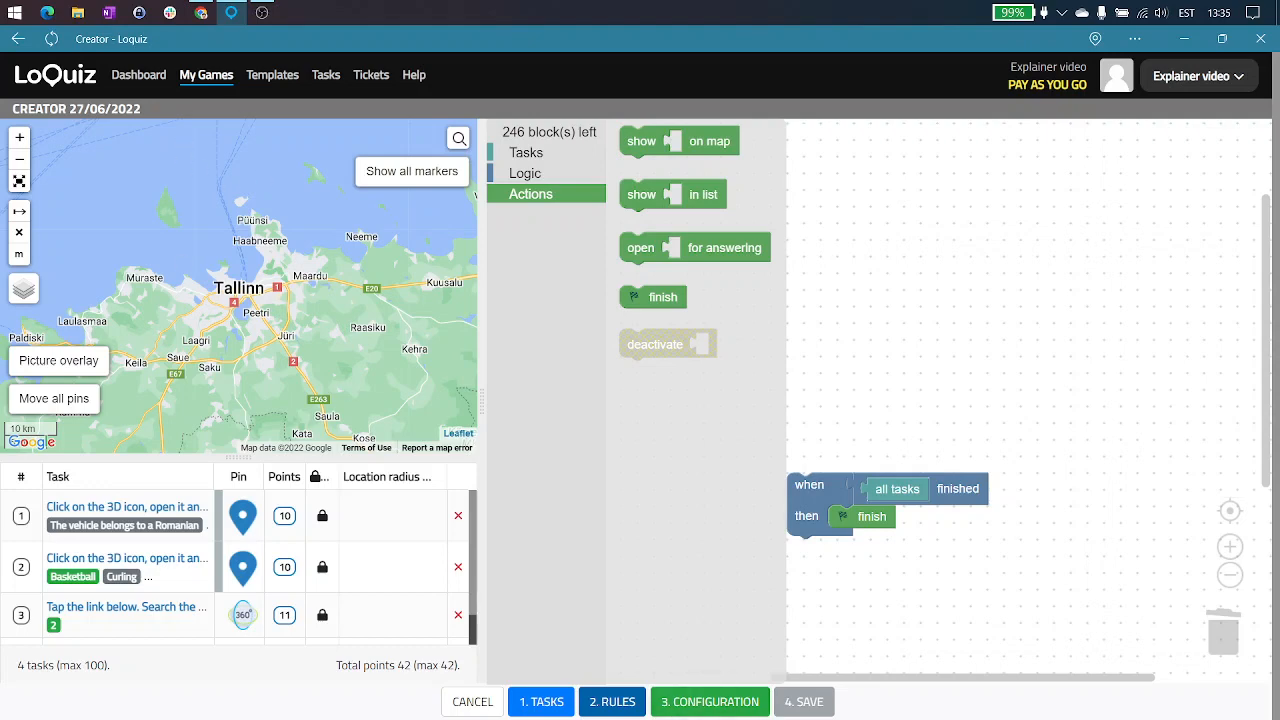
# Review the new game's configuration and its selected tasks, and return to the rules
pyautogui.click(740, 698)
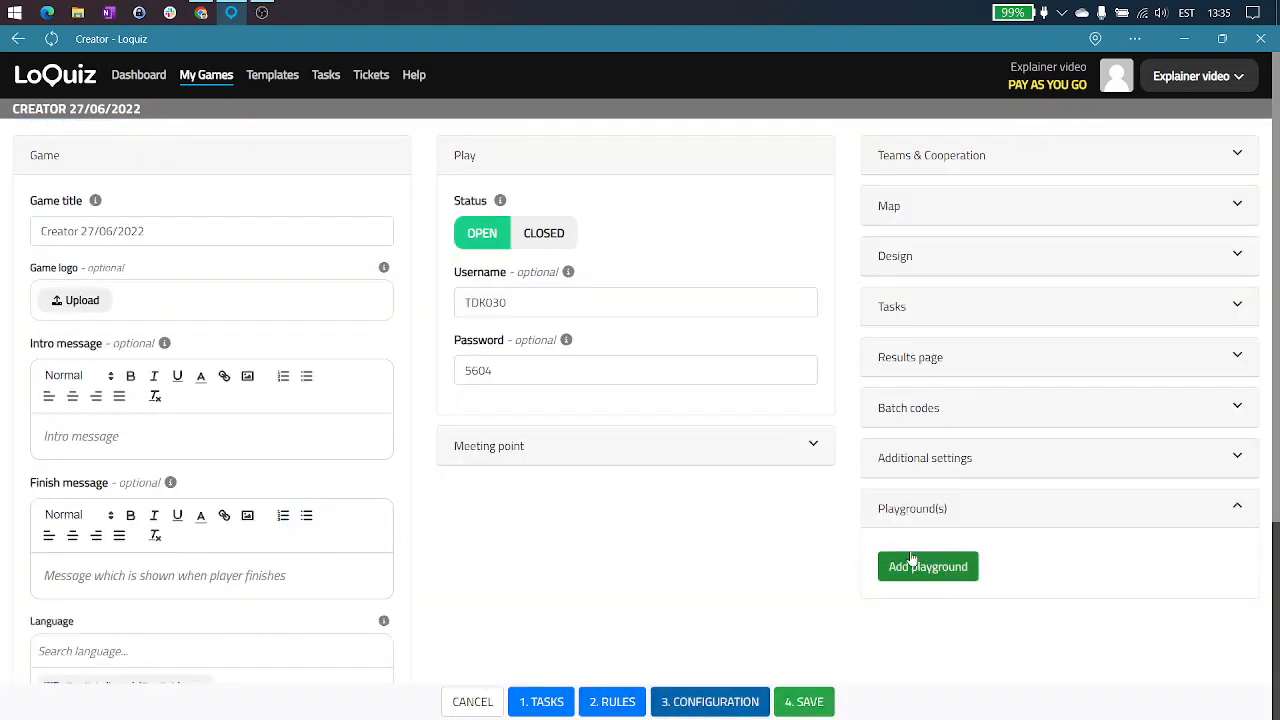
pyautogui.click(545, 700)
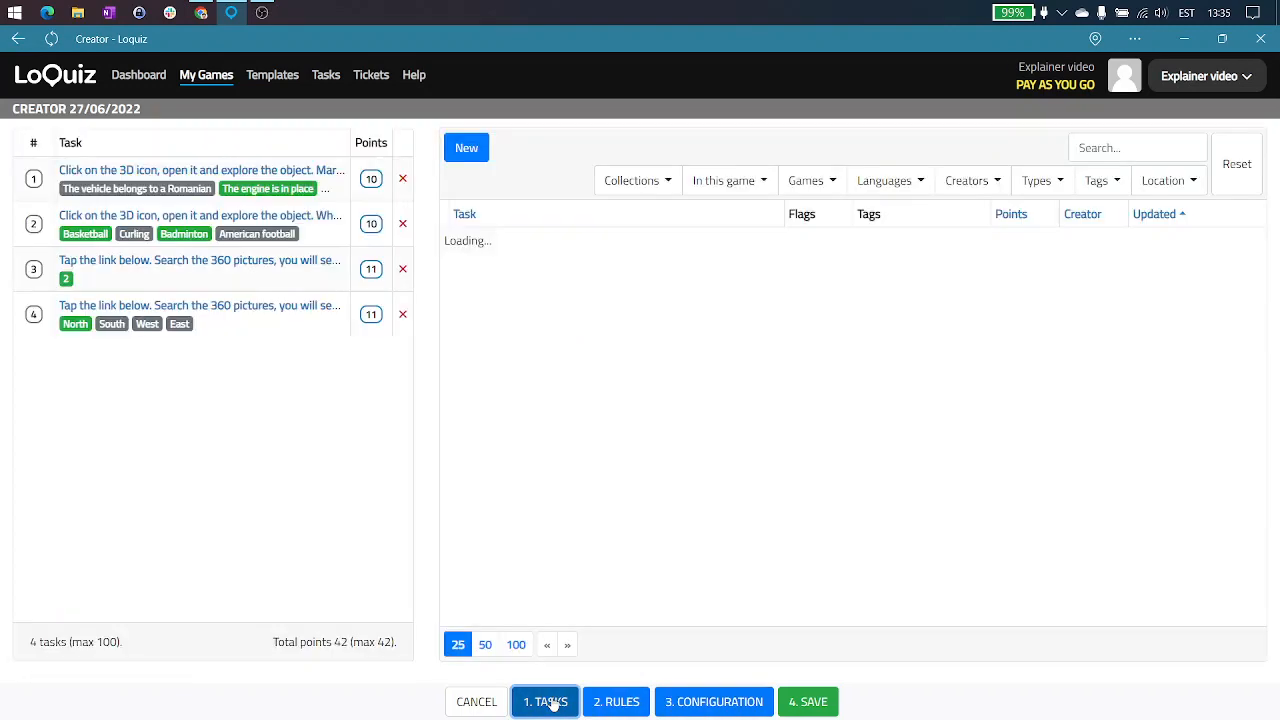
pyautogui.click(614, 701)
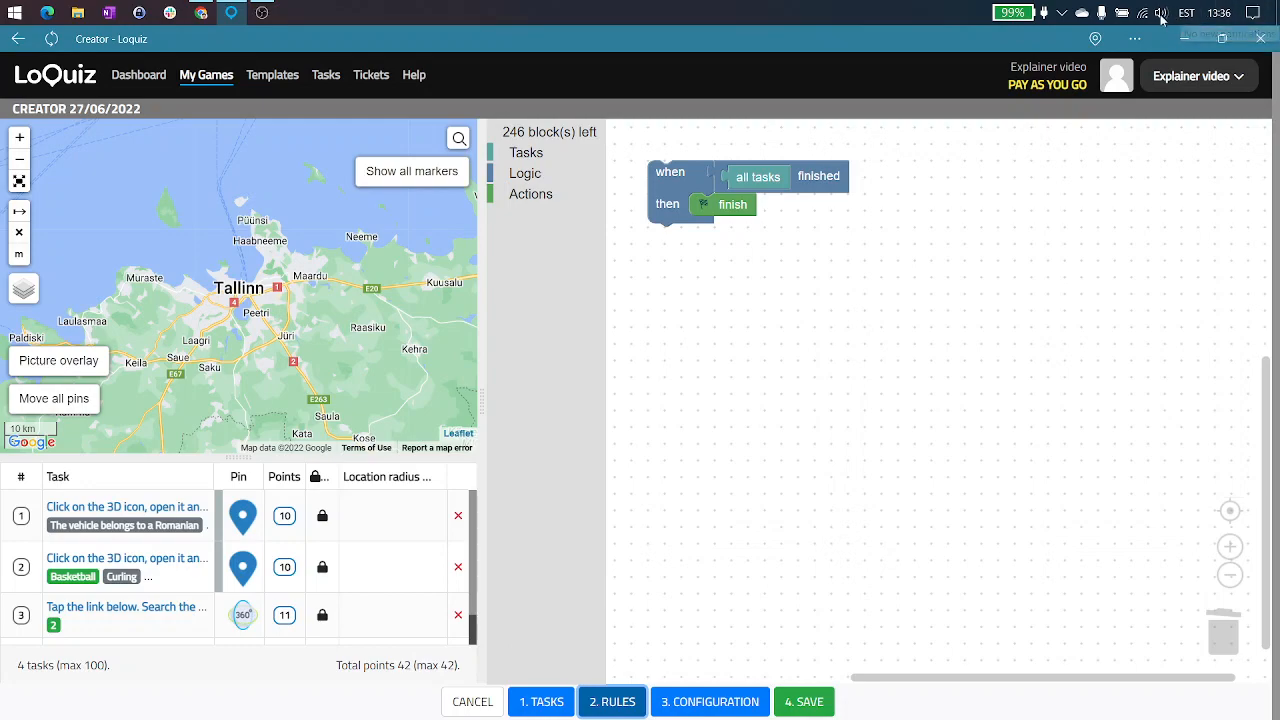
pyautogui.click(262, 12)
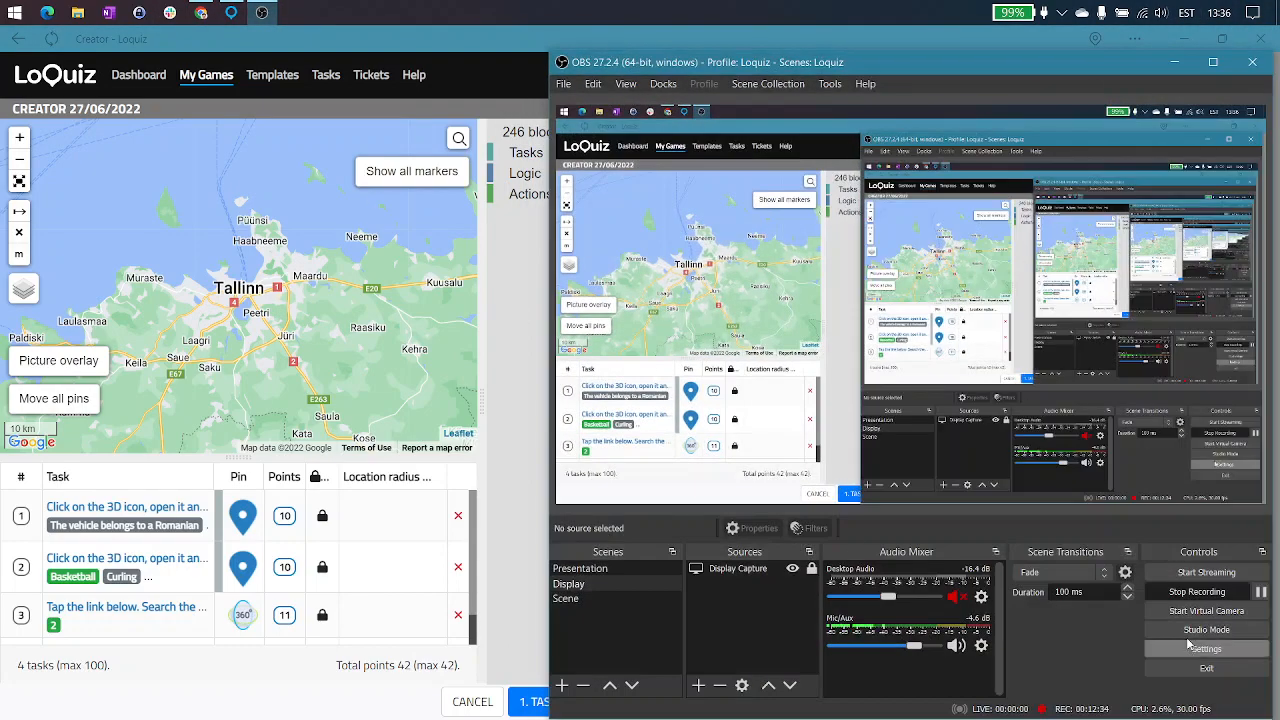